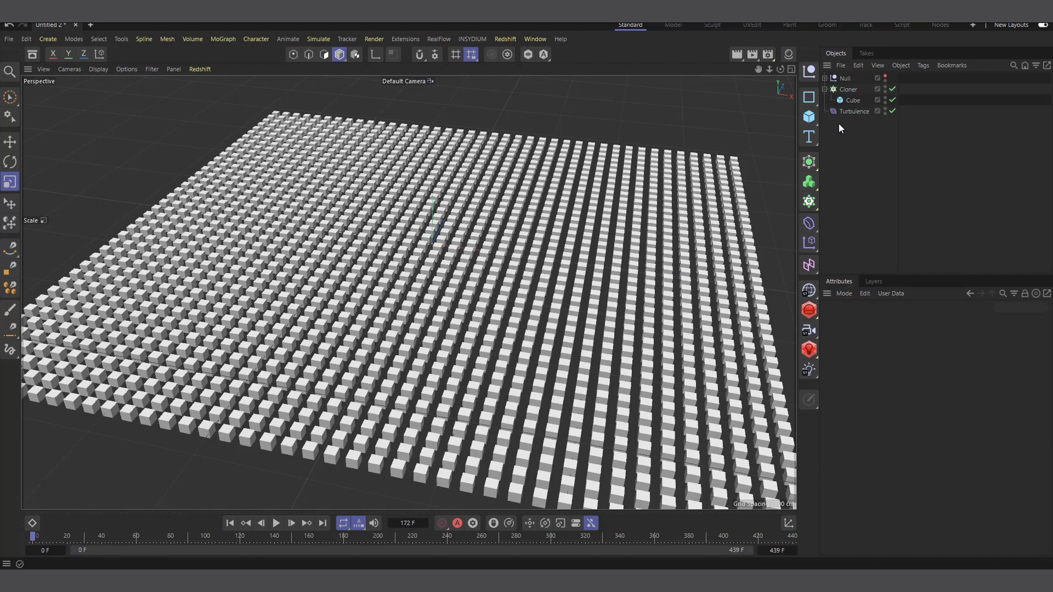
left_click(321, 39)
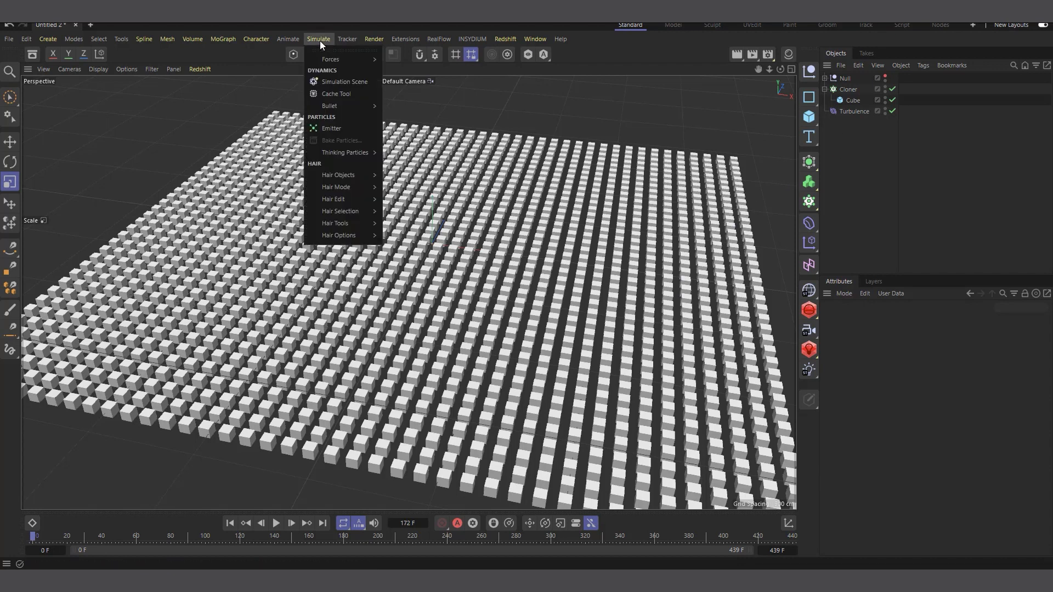
mouse_move(340, 63)
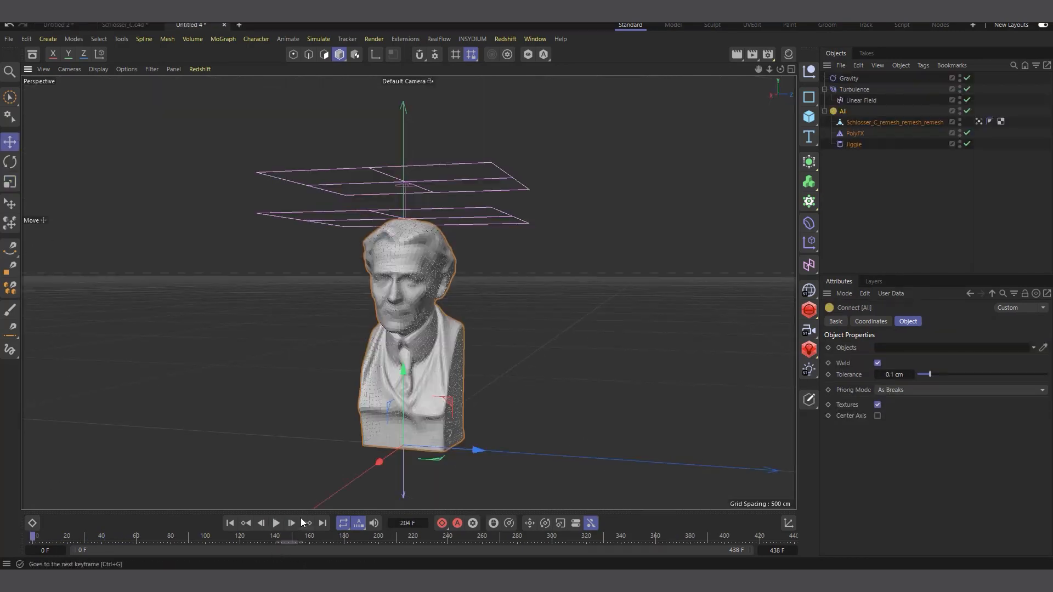
Play the bust animation to examine how the falling linear field drives the turbulence on the head's polygons.
left_click(277, 523)
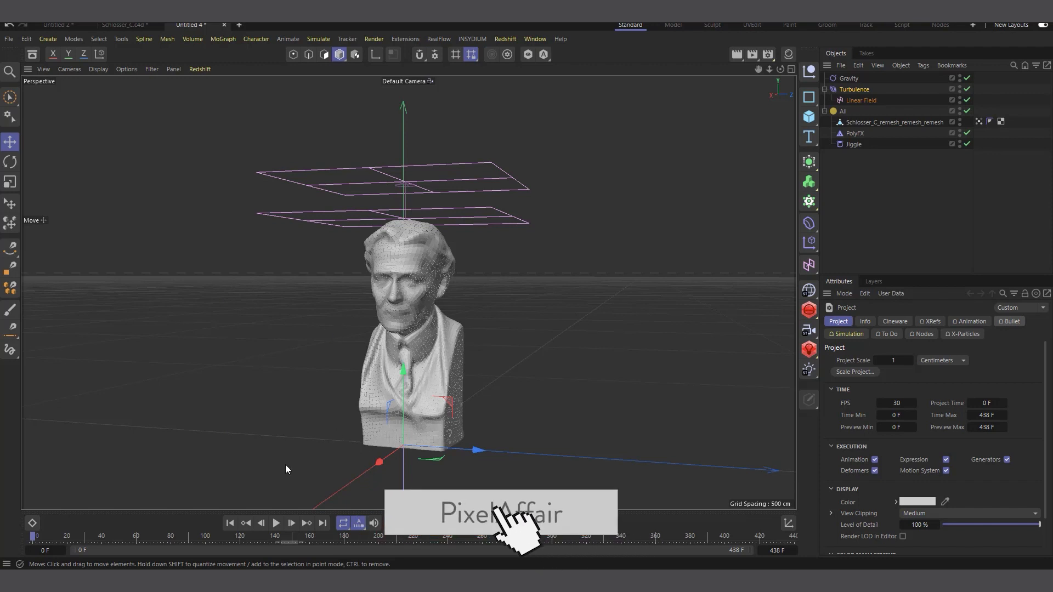
left_click(277, 523)
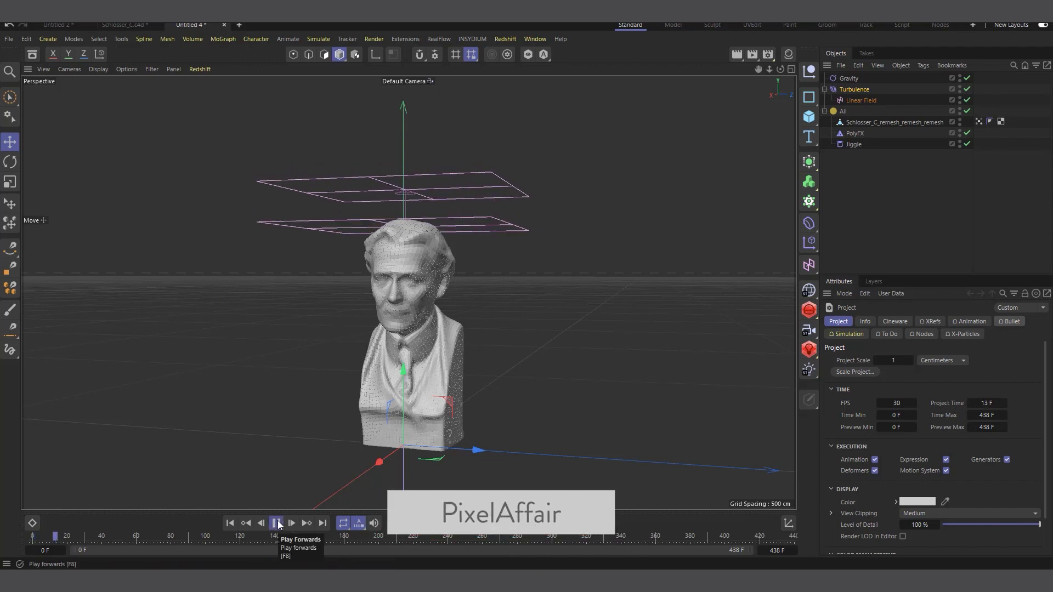
left_click(277, 523)
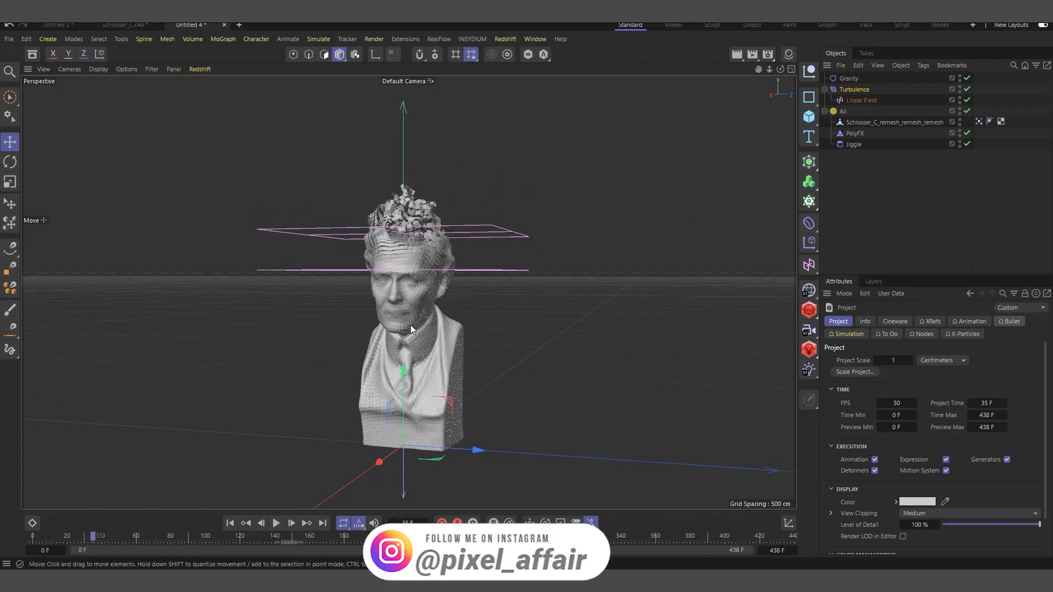
left_click(276, 523)
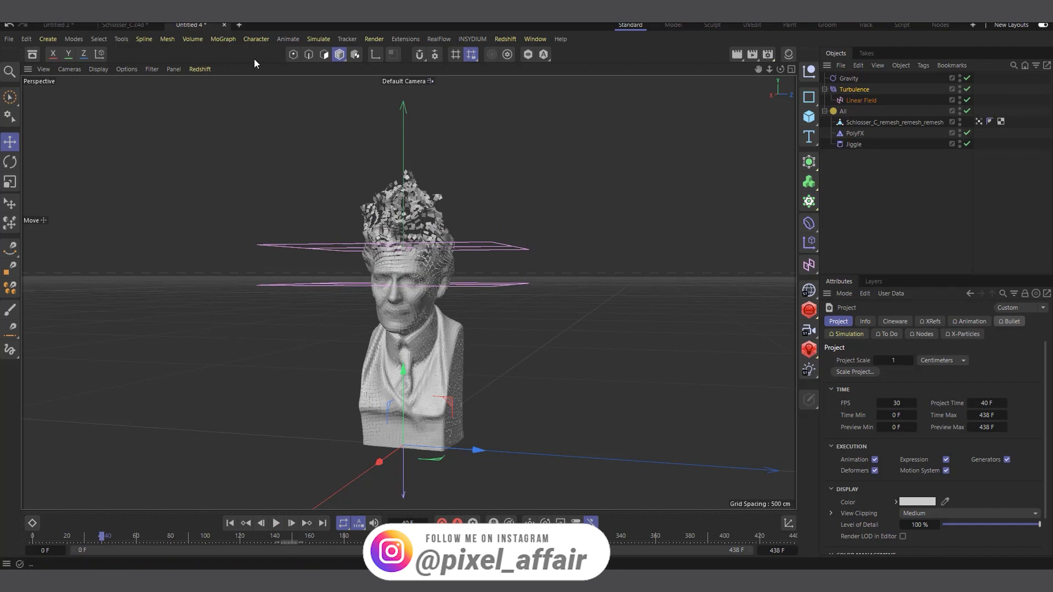
Create a new project and add a MoGraph Cloner object to it.
left_click(241, 25)
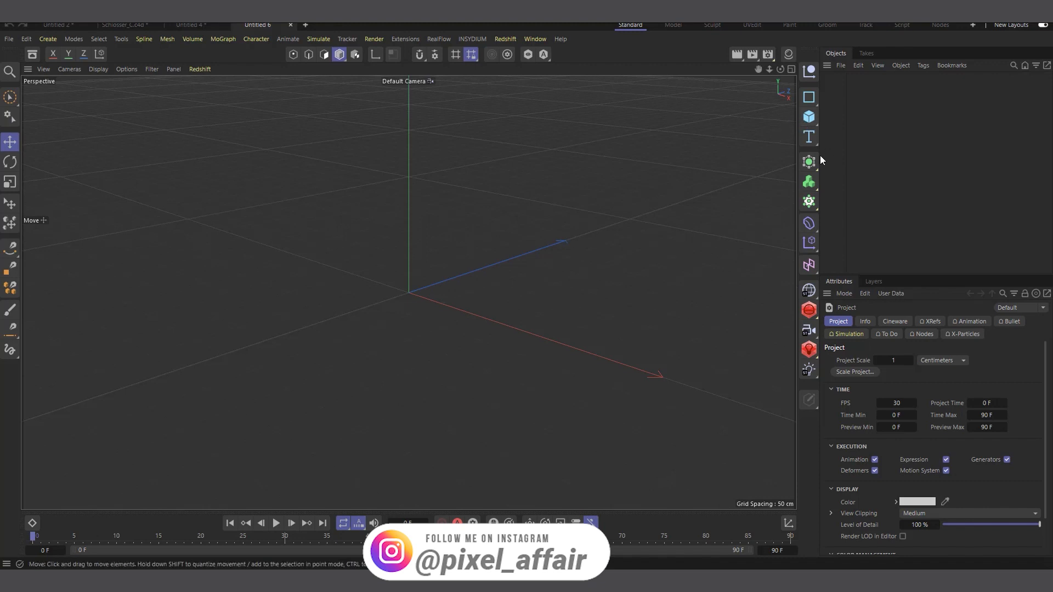
left_click(812, 211)
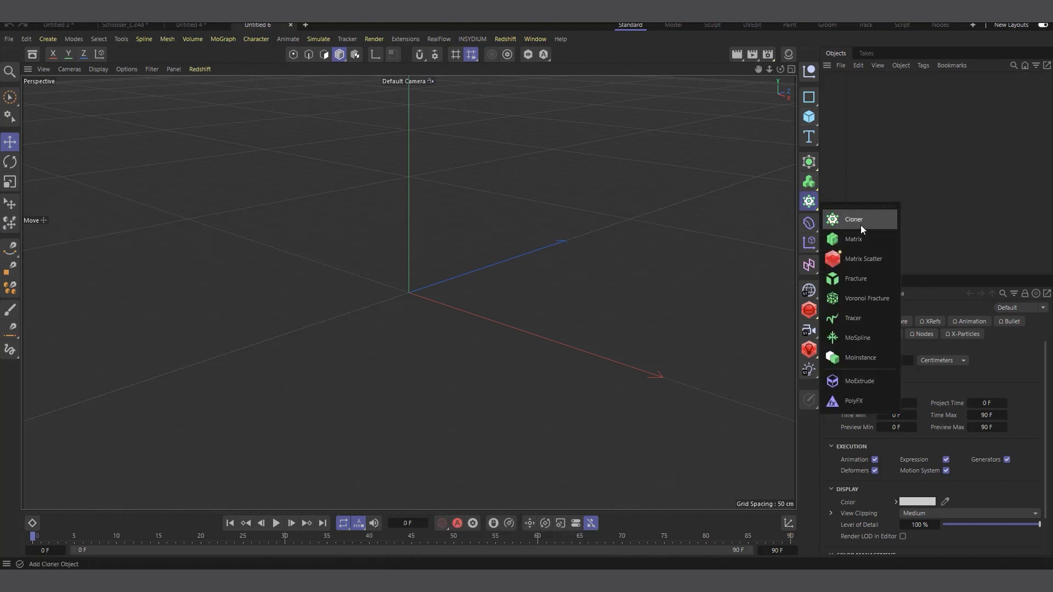
left_click(860, 222)
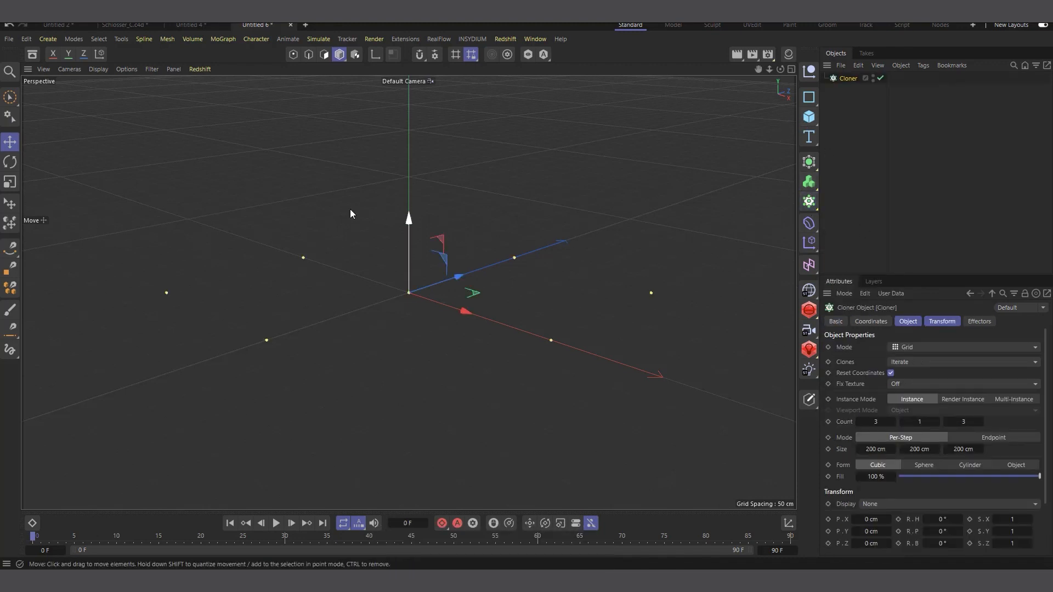
left_click(816, 123)
left_click(855, 174)
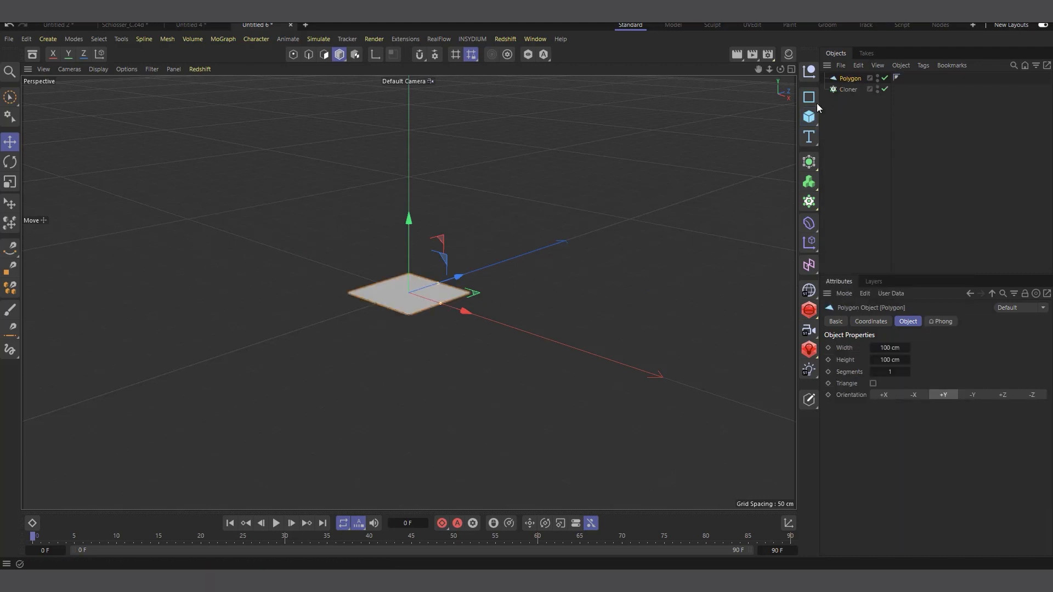
key("Delete")
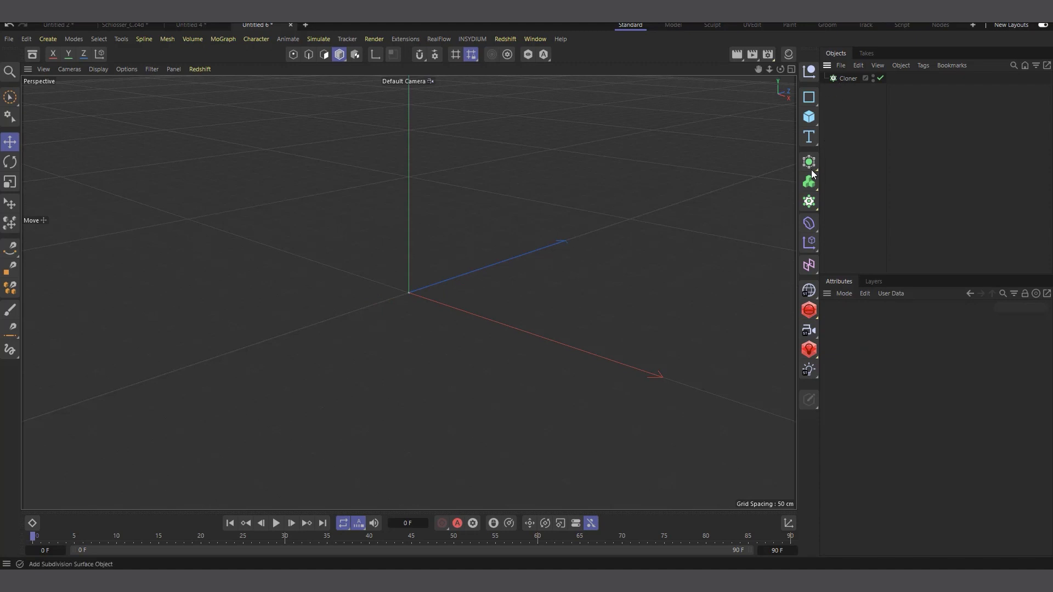
Add a cube, scale it down uniformly to 20 cm per side, and make it a child of the Cloner.
left_click(814, 122)
left_click(865, 136)
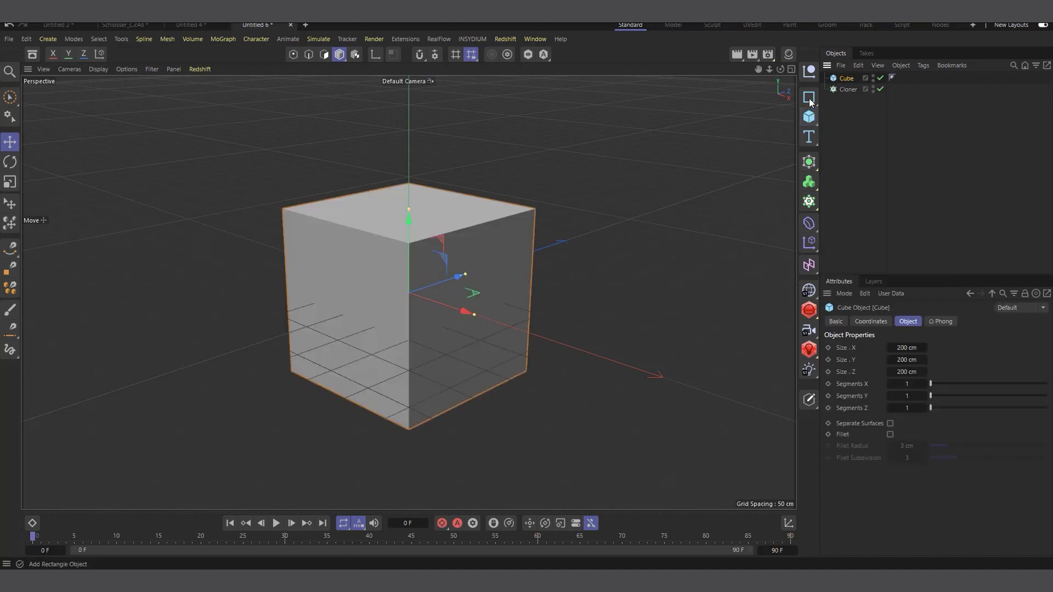
key("t")
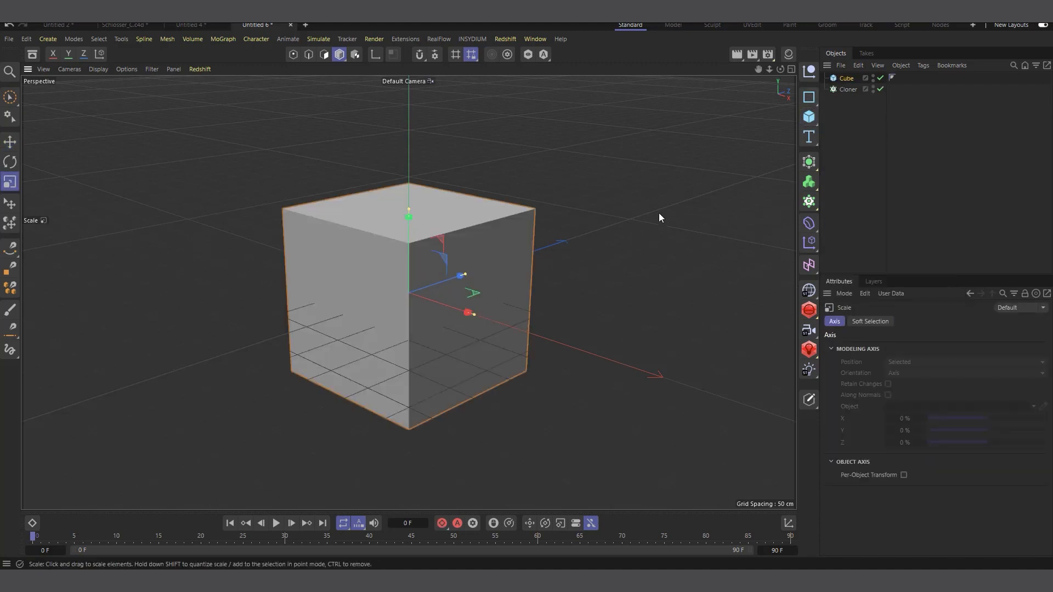
left_click_drag(653, 236, 274, 331)
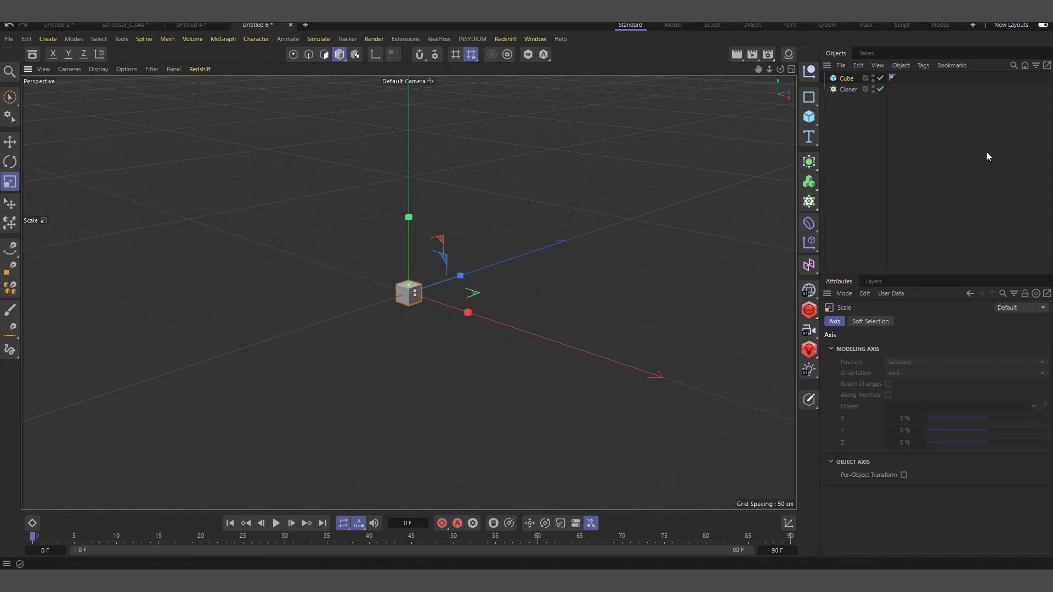
left_click_drag(849, 92, 850, 88)
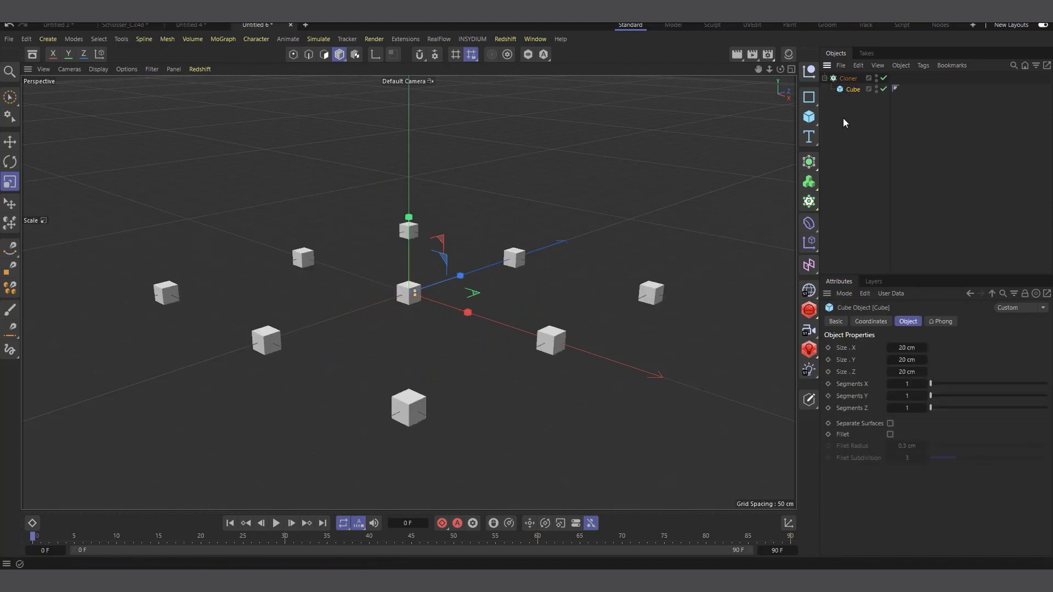
Set the Cloner's grid count to 10 in X and 10 in Z, keeping a single layer in Y.
left_click(851, 78)
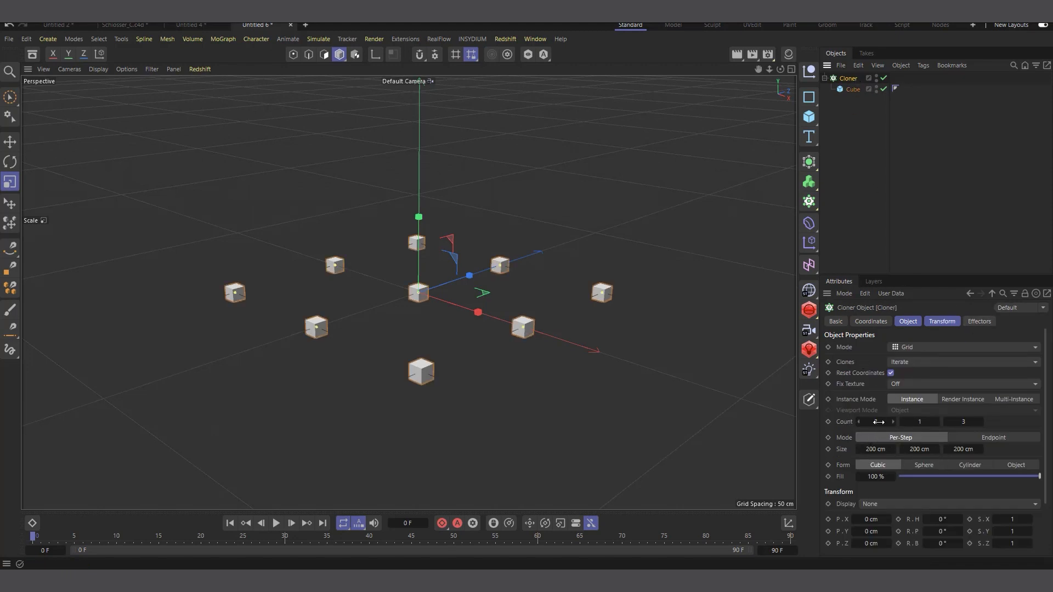
left_click_drag(878, 422, 904, 422)
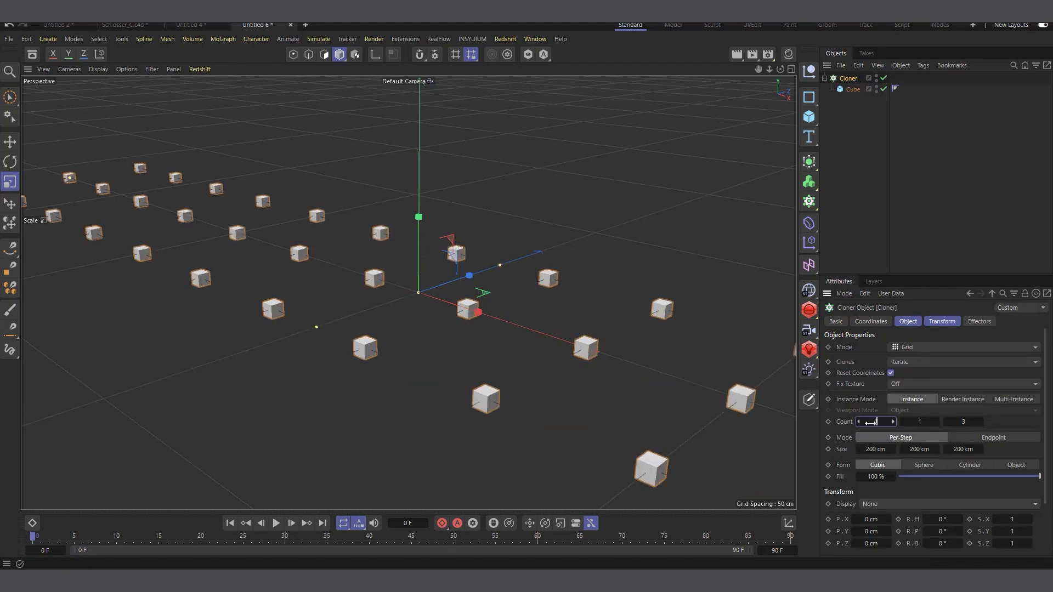
type("0")
key("Return")
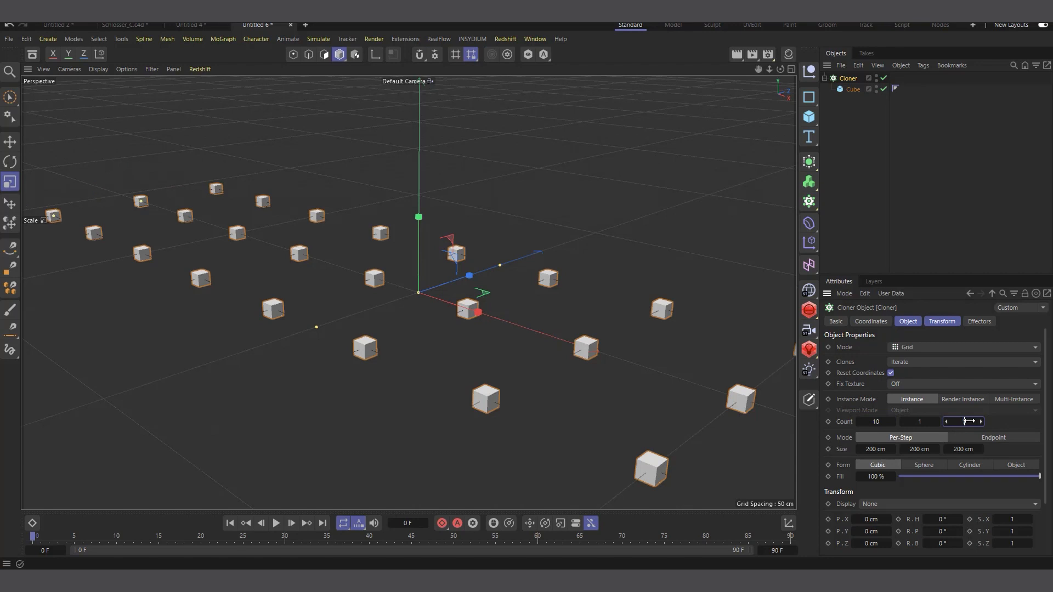
key("Return")
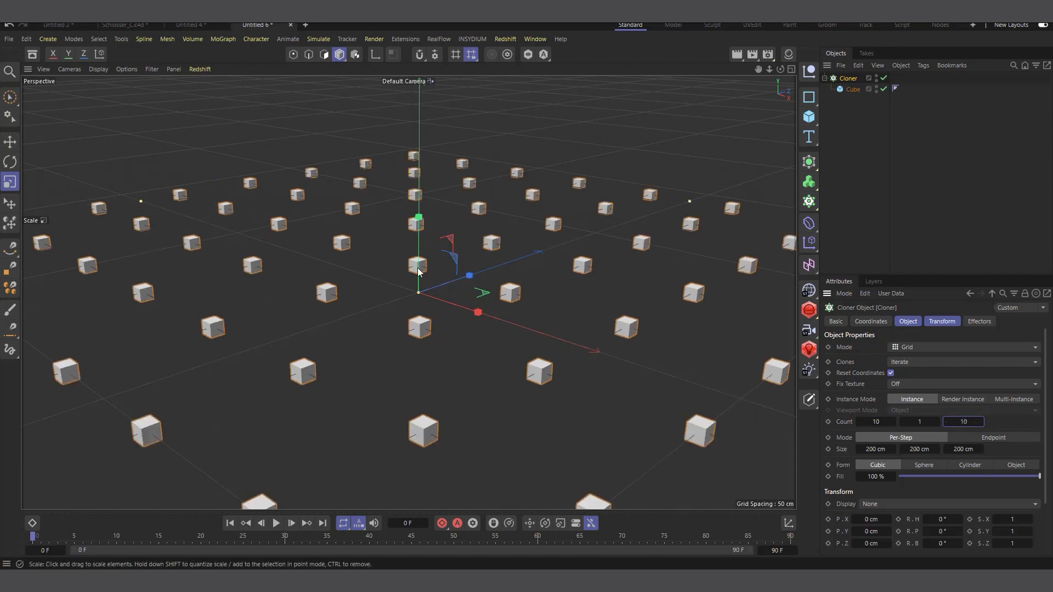
scroll(359, 215, "down", 5)
scroll(353, 233, "down", 3)
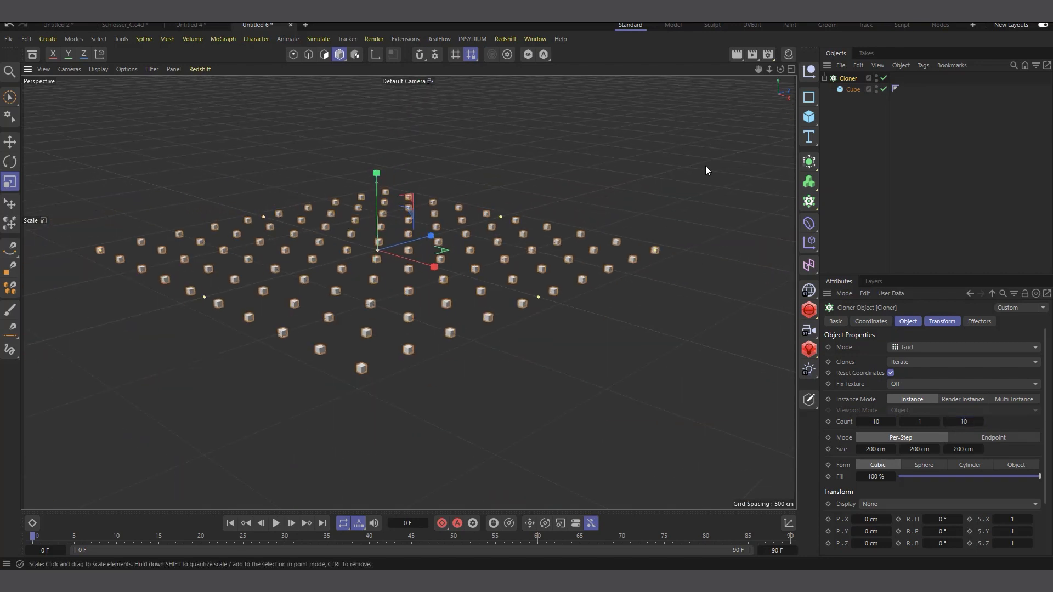
left_click_drag(778, 68, 745, 97)
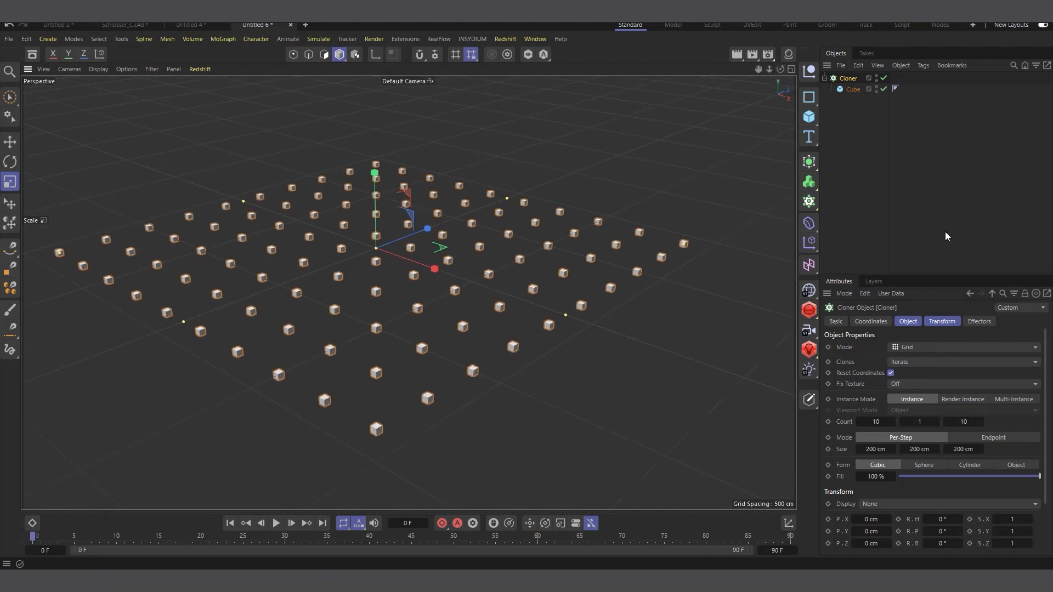
left_click(825, 78)
right_click(848, 78)
mouse_move(913, 207)
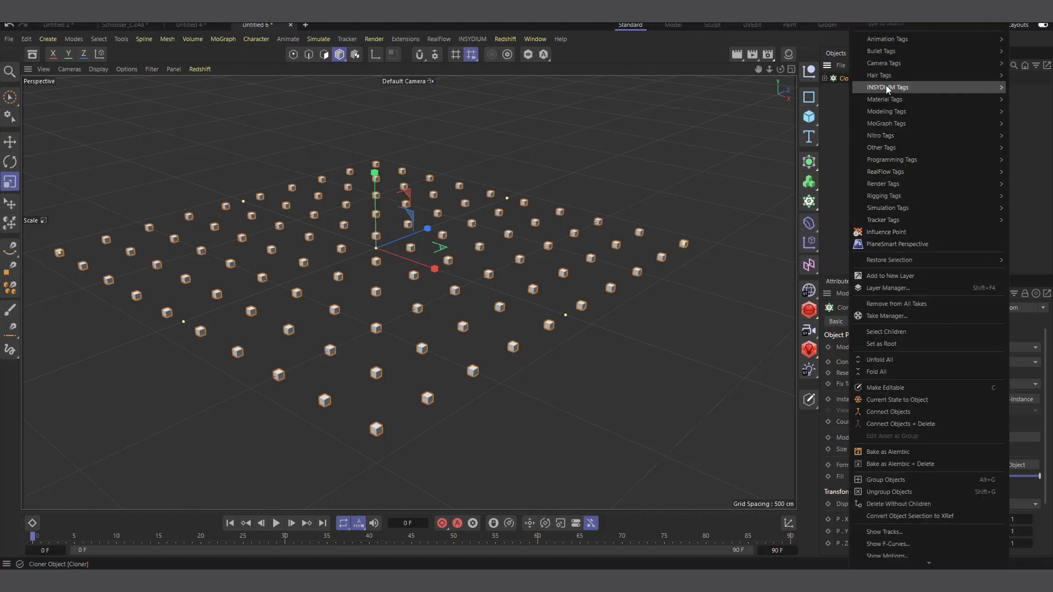
mouse_move(886, 53)
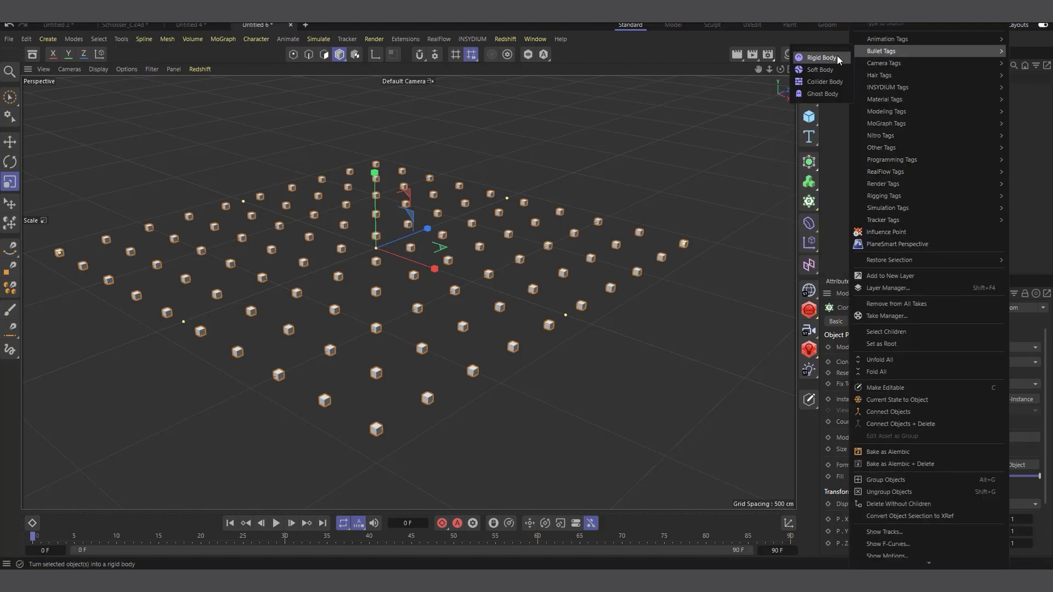
left_click(838, 133)
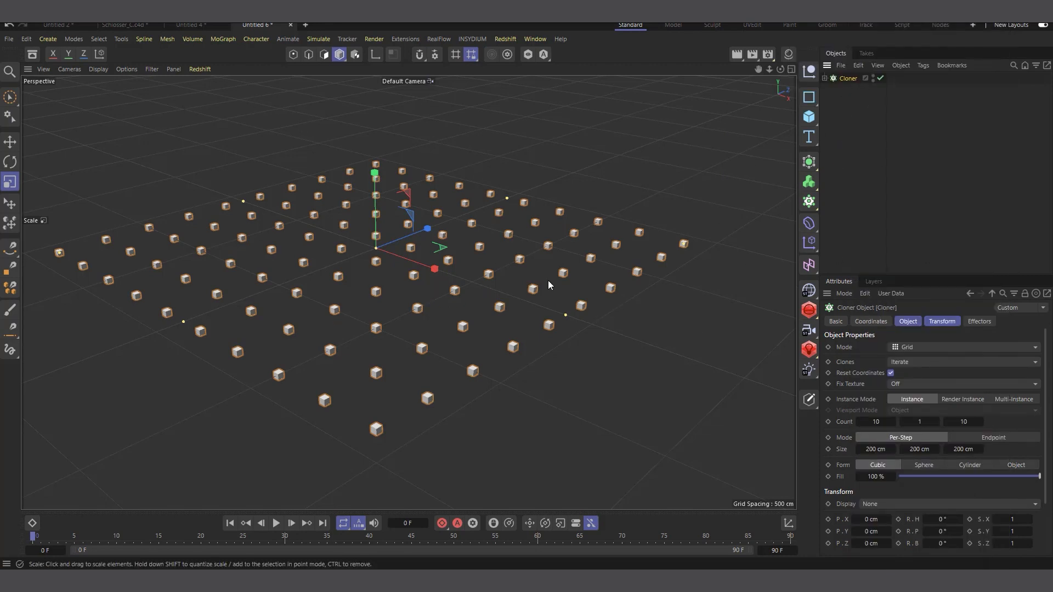
scroll(547, 301, "down", 1)
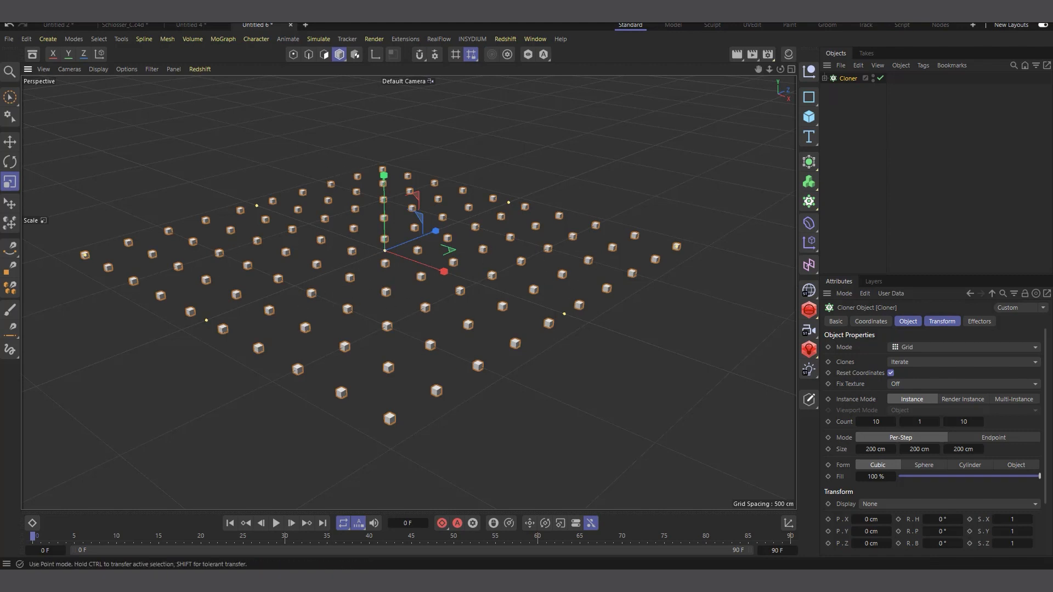
Create another new project and add a sphere primitive to it.
left_click(305, 25)
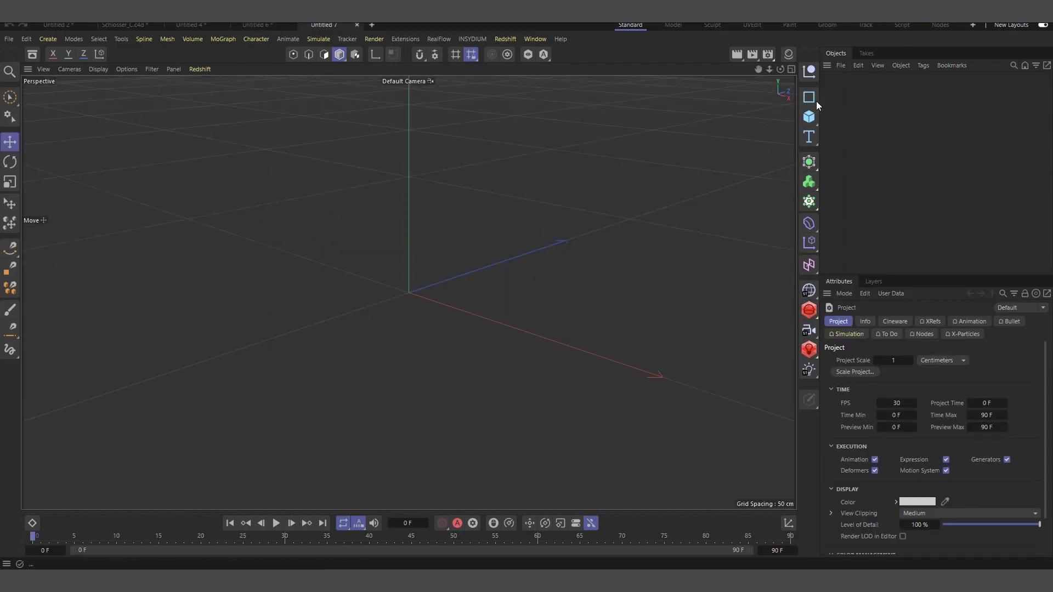
left_click(814, 124)
left_click(914, 171)
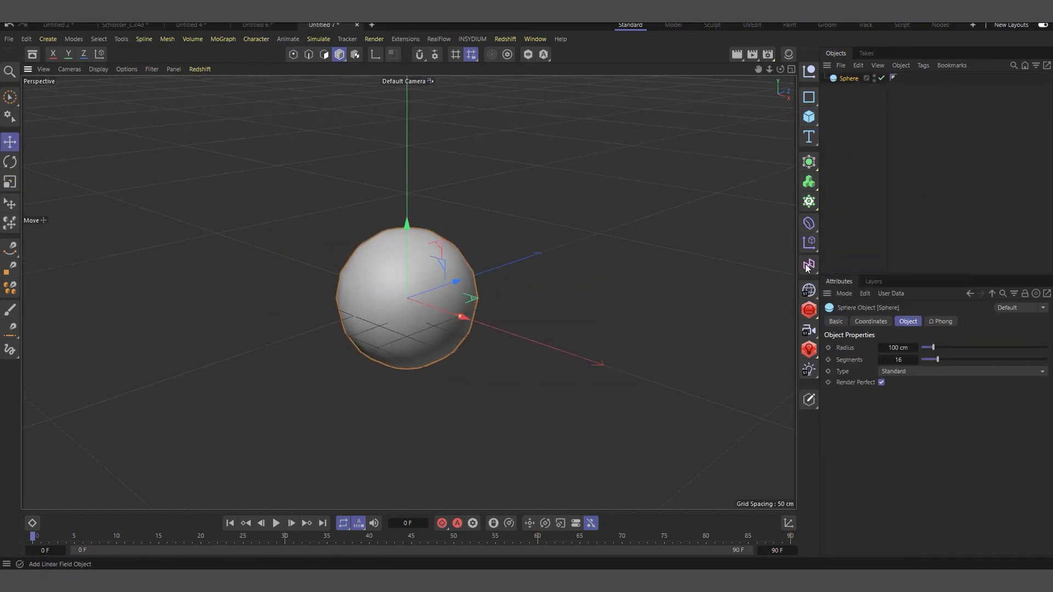
Add a Jiggle deformer as a child of the sphere and show its force settings.
left_click(805, 227)
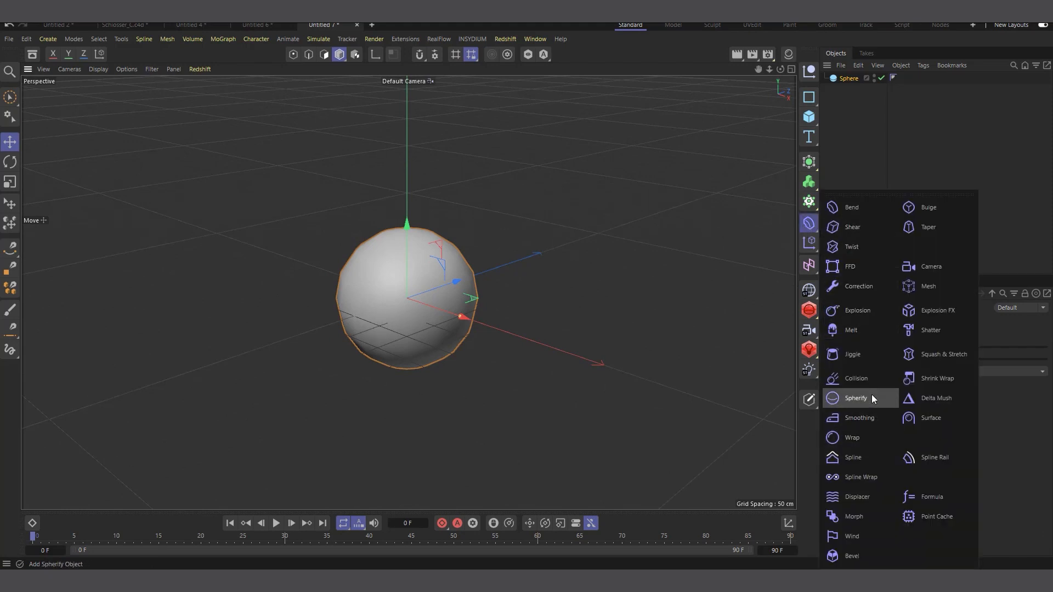
left_click(860, 357)
left_click_drag(846, 78, 847, 88)
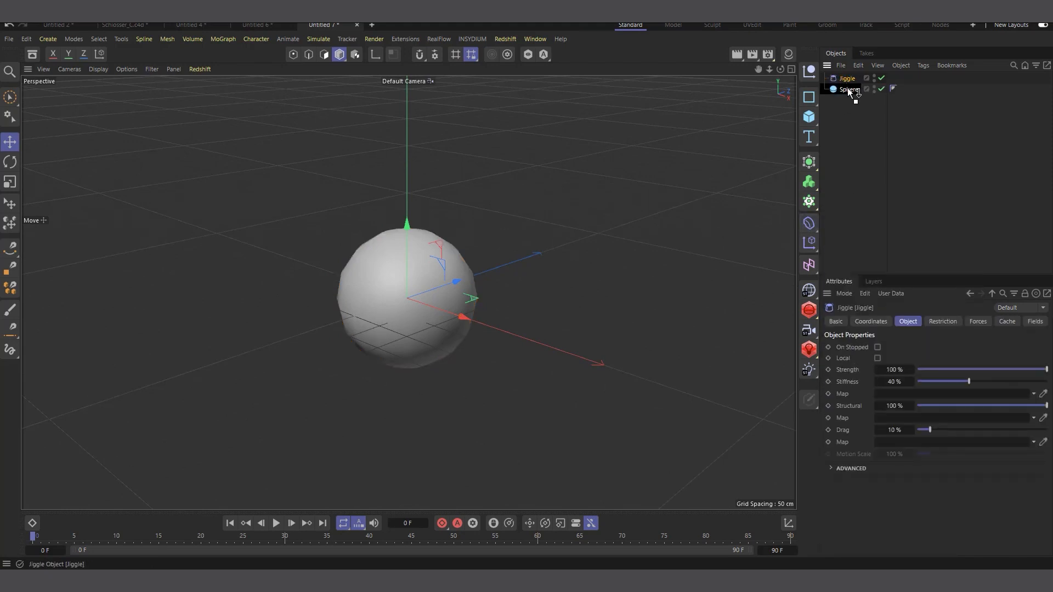
left_click(979, 322)
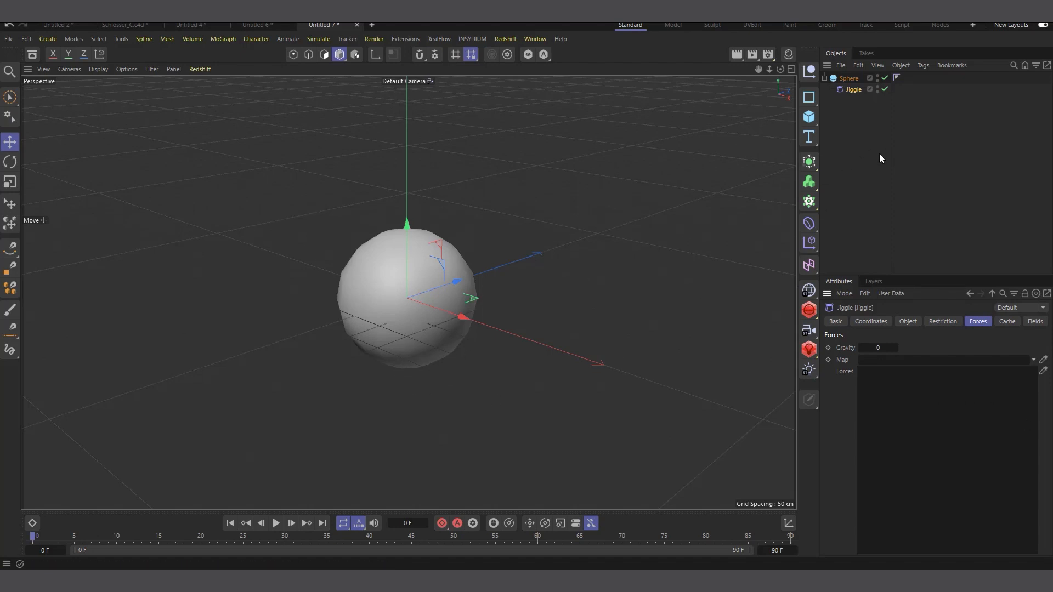
left_click(317, 39)
mouse_move(351, 59)
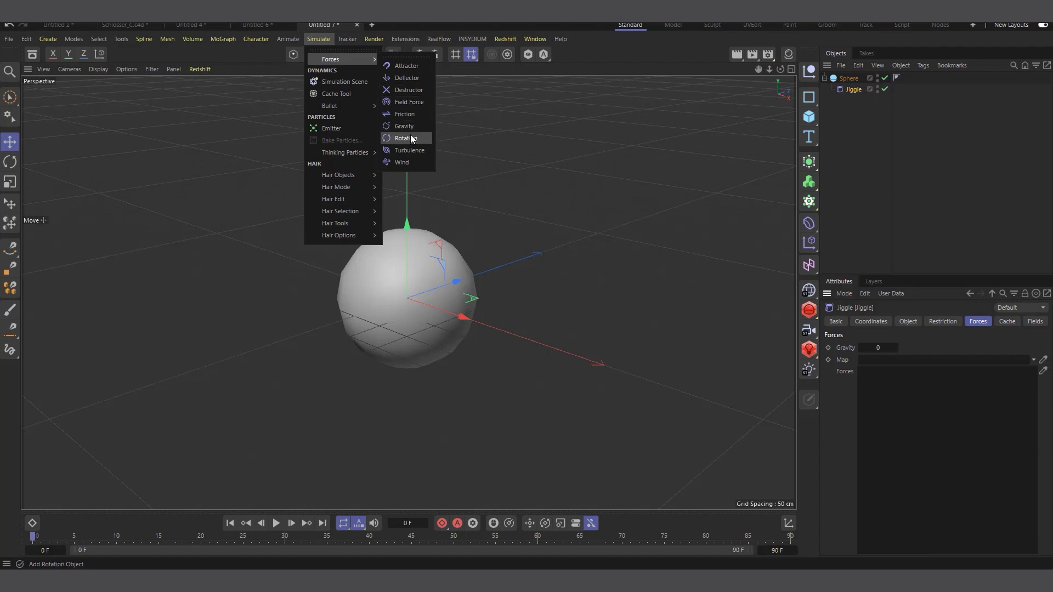
left_click(404, 161)
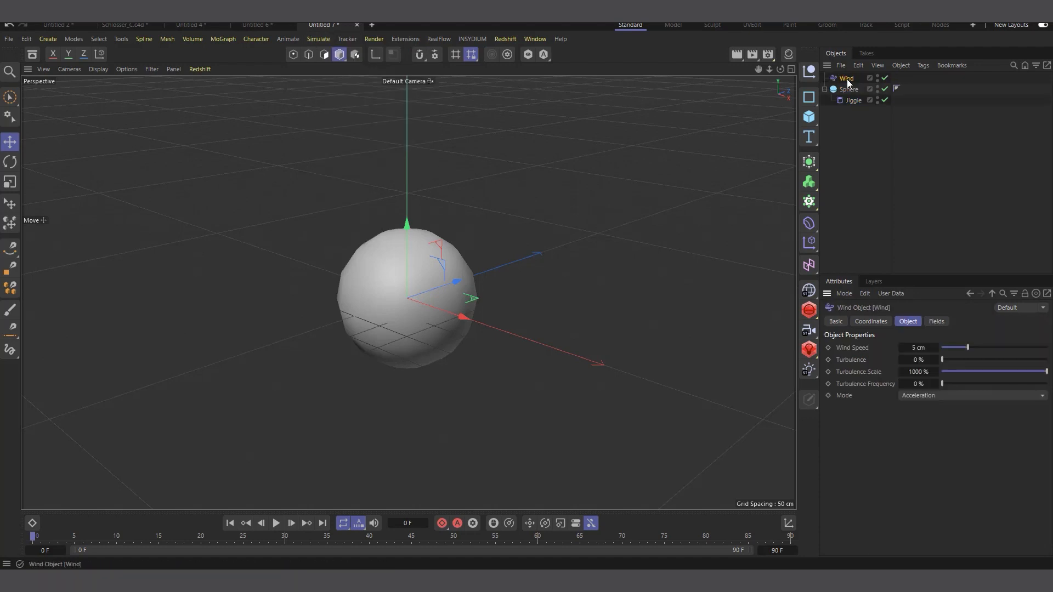
key("Delete")
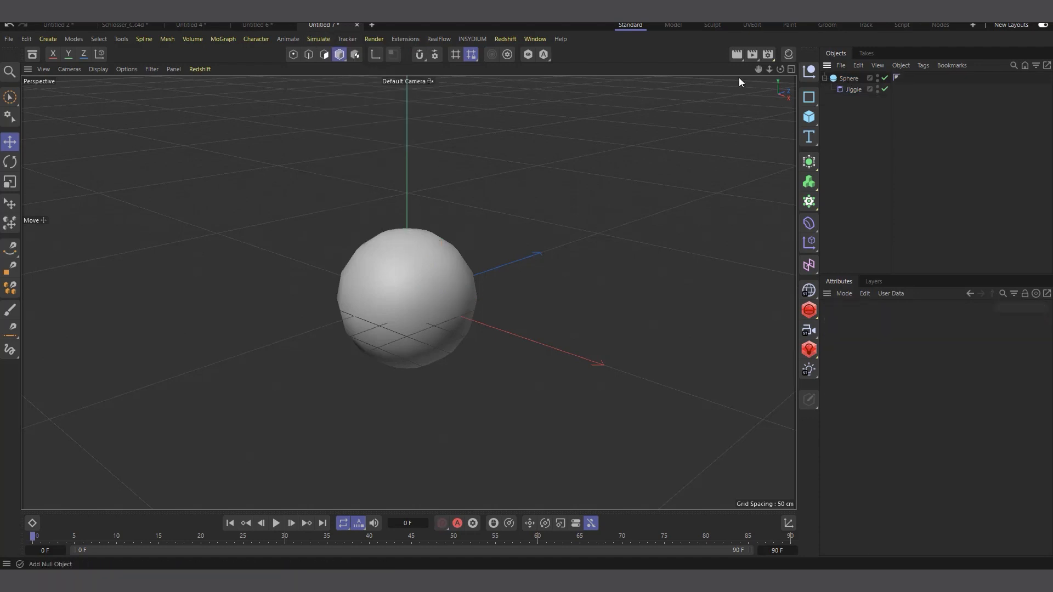
Add a Turbulence force to the scene and reselect the Jiggle deformer to show its force settings.
left_click(314, 38)
mouse_move(323, 59)
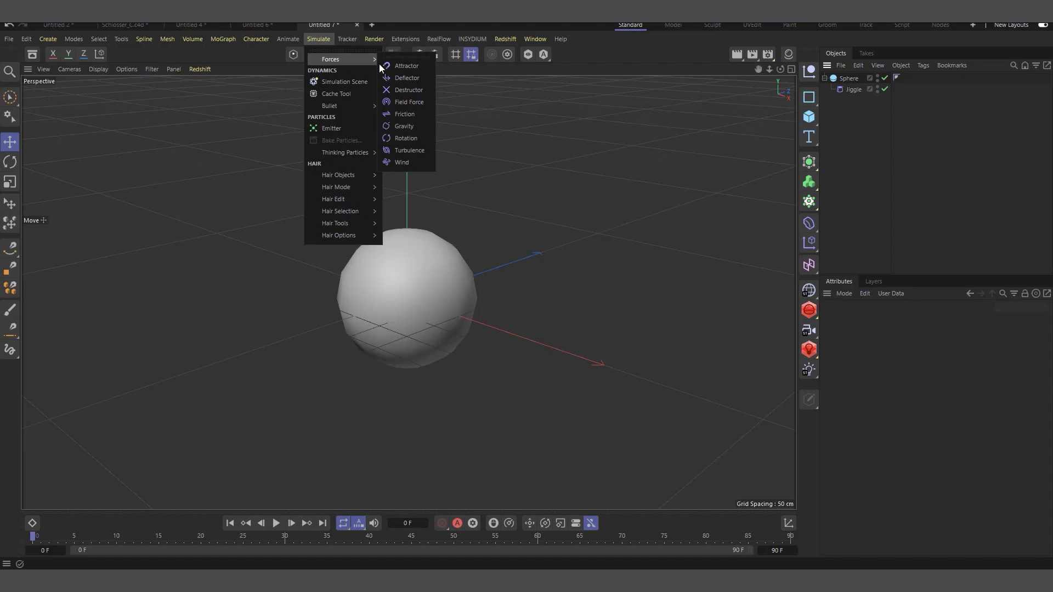
left_click(412, 150)
left_click(852, 101)
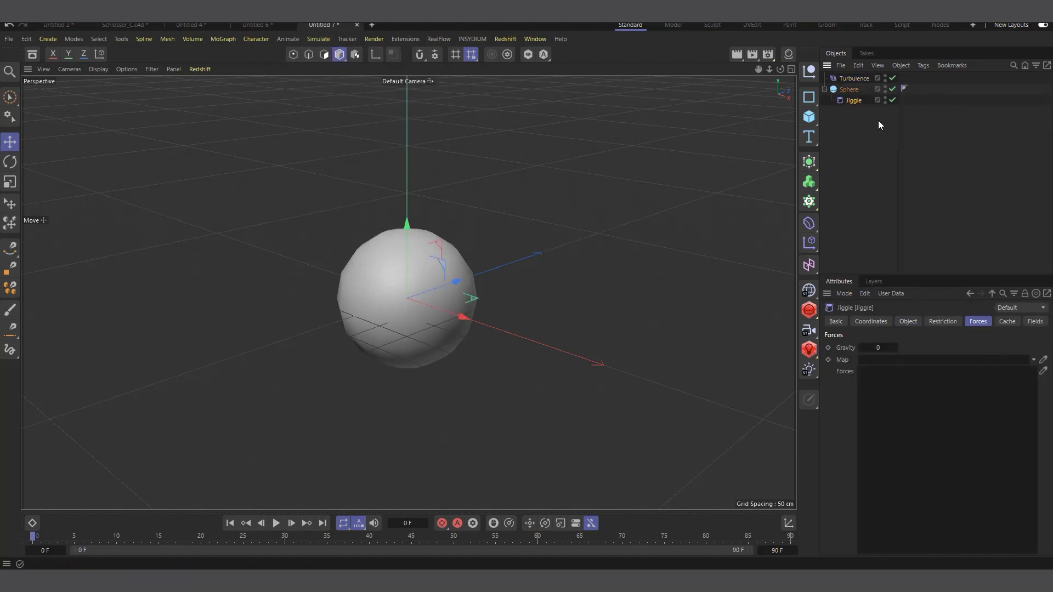
Assign the Turbulence object to the Jiggle deformer's forces, preview the animation and return to the first frame.
left_click_drag(933, 426, 934, 432)
left_click(276, 522)
left_click(229, 523)
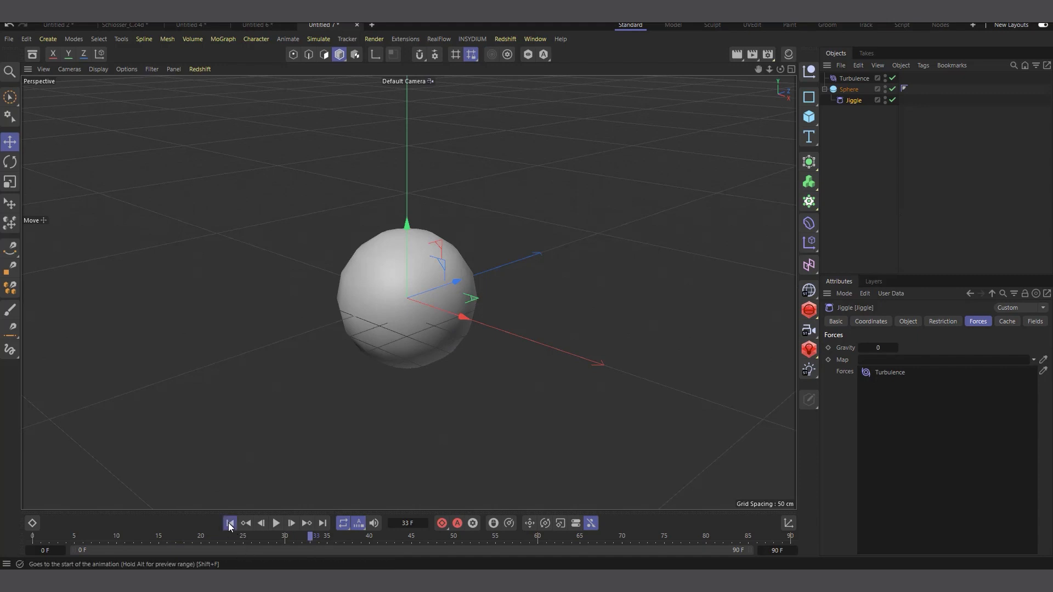
Set the Turbulence object's strength to 100 cm.
left_click(852, 78)
left_click_drag(947, 351, 1047, 347)
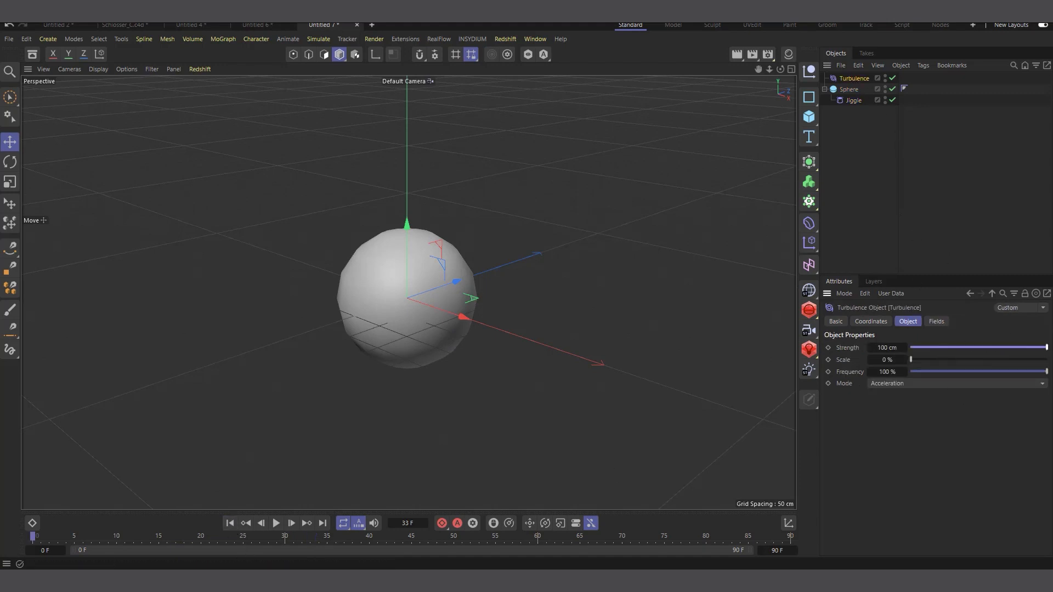
Increase the sphere's segments to 32, preview the animation and return to the first frame.
left_click(865, 89)
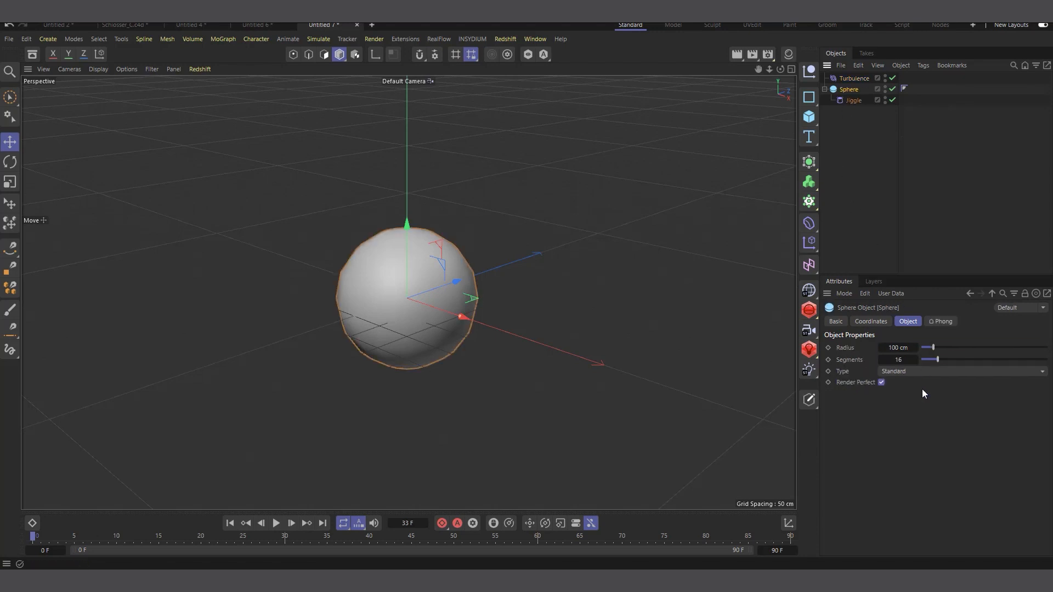
left_click(882, 323)
left_click(908, 321)
left_click_drag(938, 359, 959, 359)
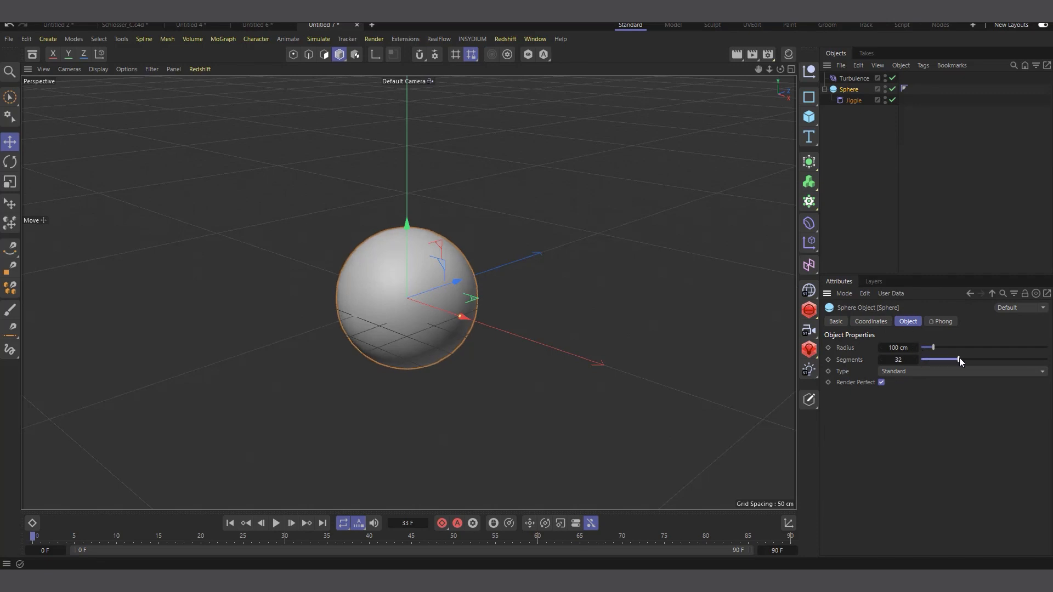
left_click(275, 523)
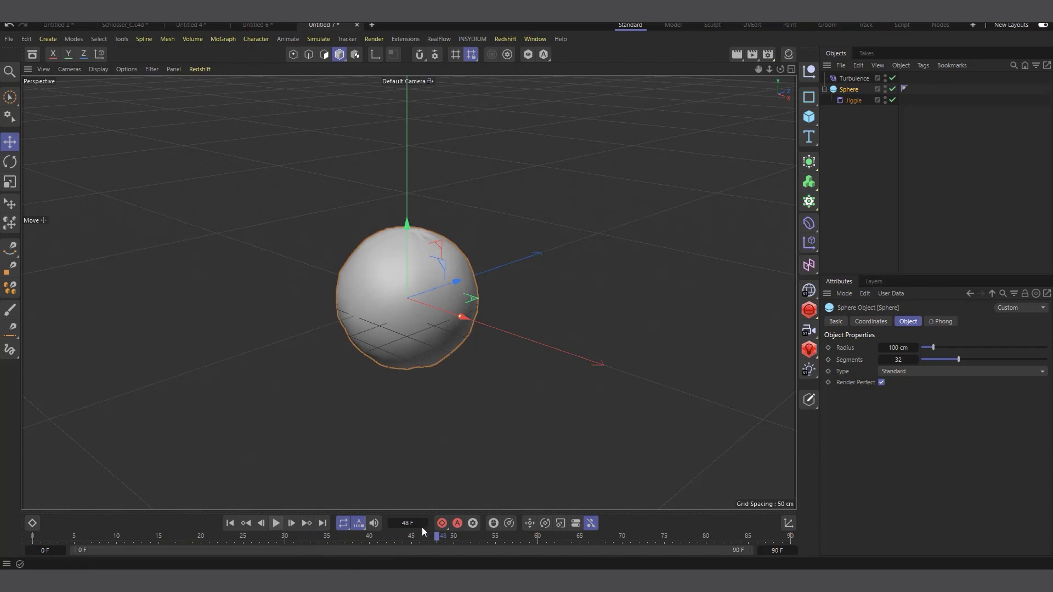
left_click(230, 523)
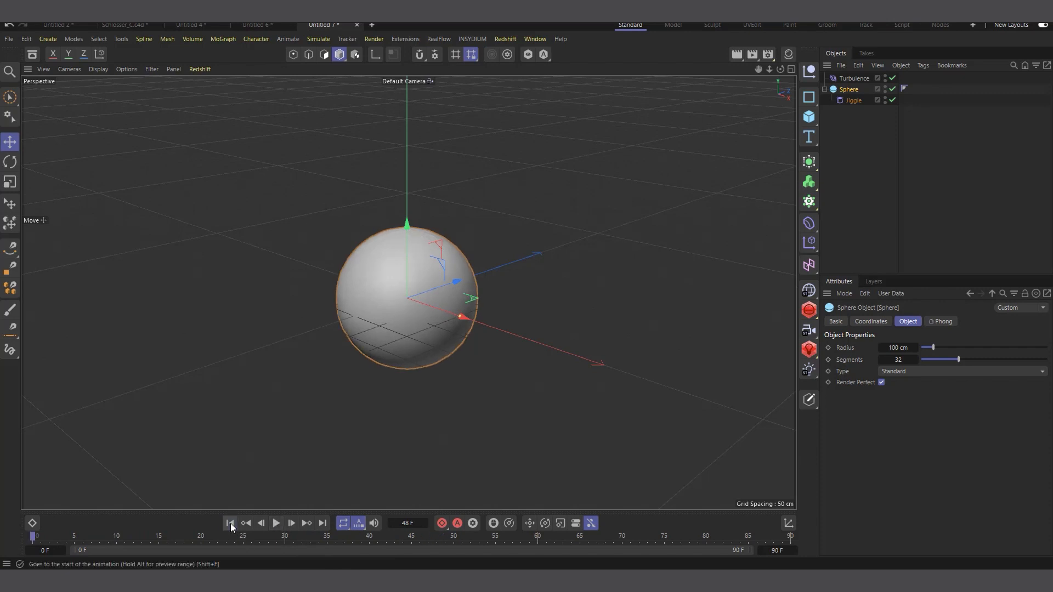
Display the polygon lines on the shaded sphere in the viewport, preview the deformation and return to the first frame.
left_click(96, 69)
left_click(118, 113)
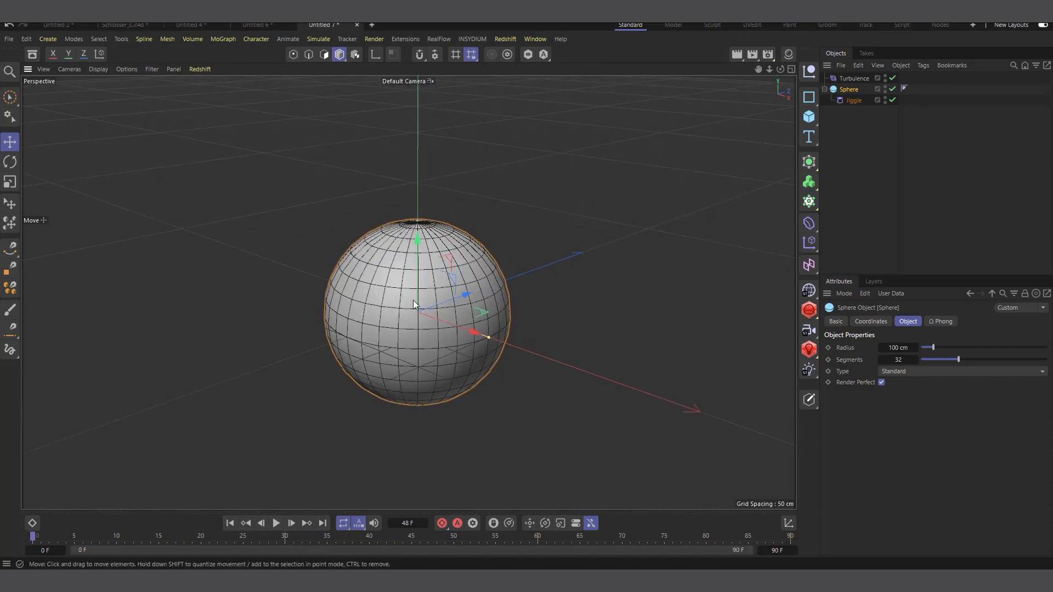
left_click(276, 523)
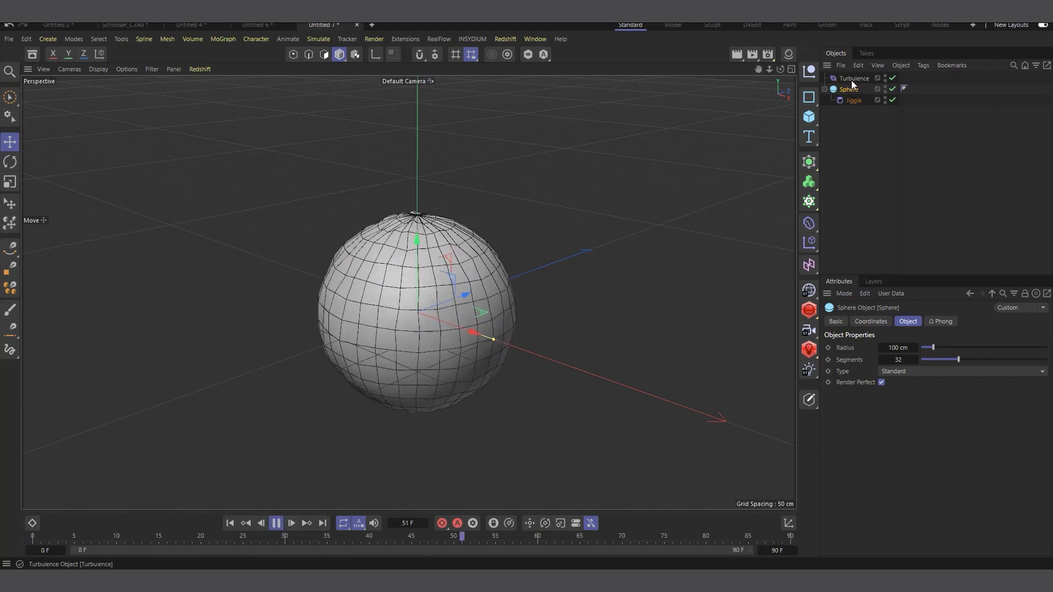
scroll(412, 274, "down", 3)
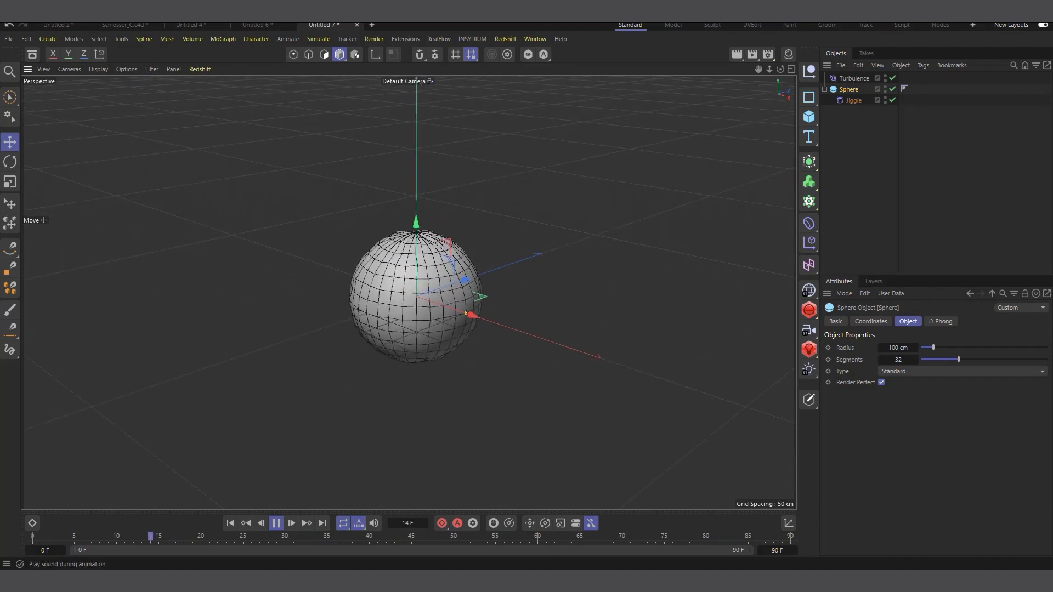
left_click(275, 523)
left_click(232, 525)
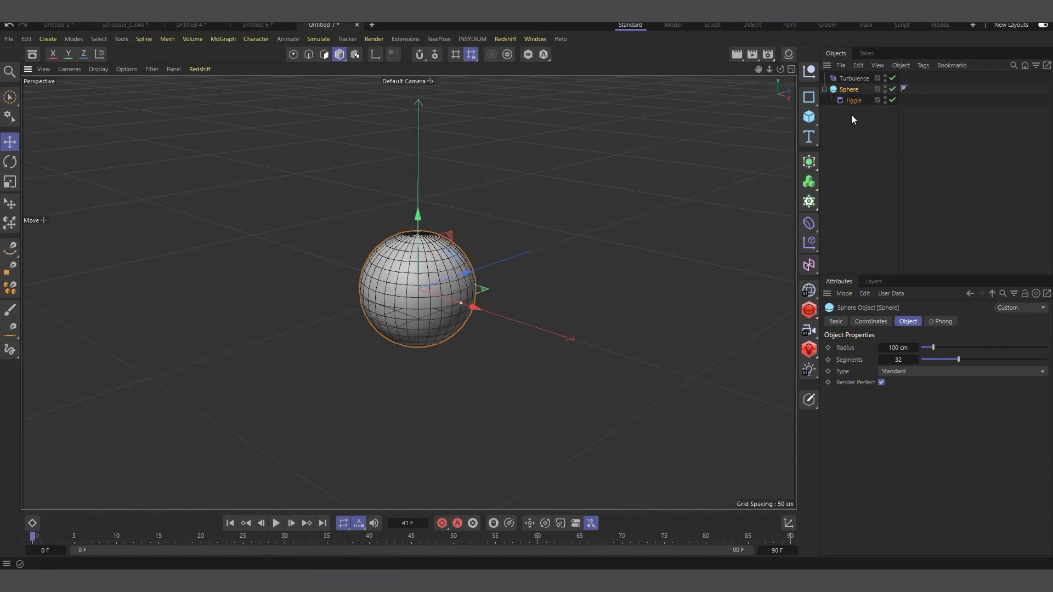
Delete the Turbulence object and show only the Jiggle deformer's object properties.
left_click(863, 80)
key("Delete")
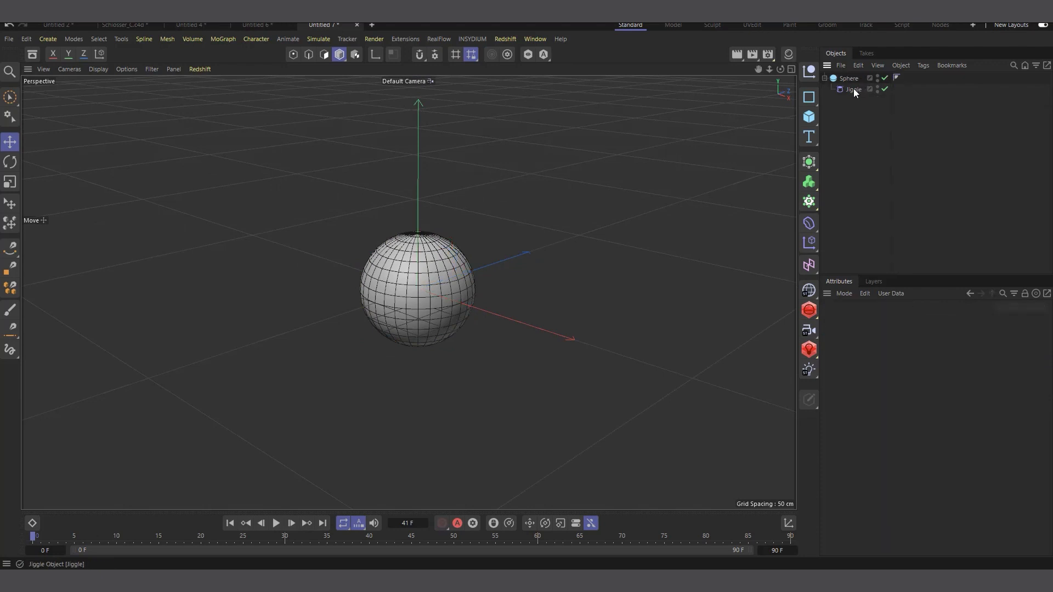
left_click(854, 89)
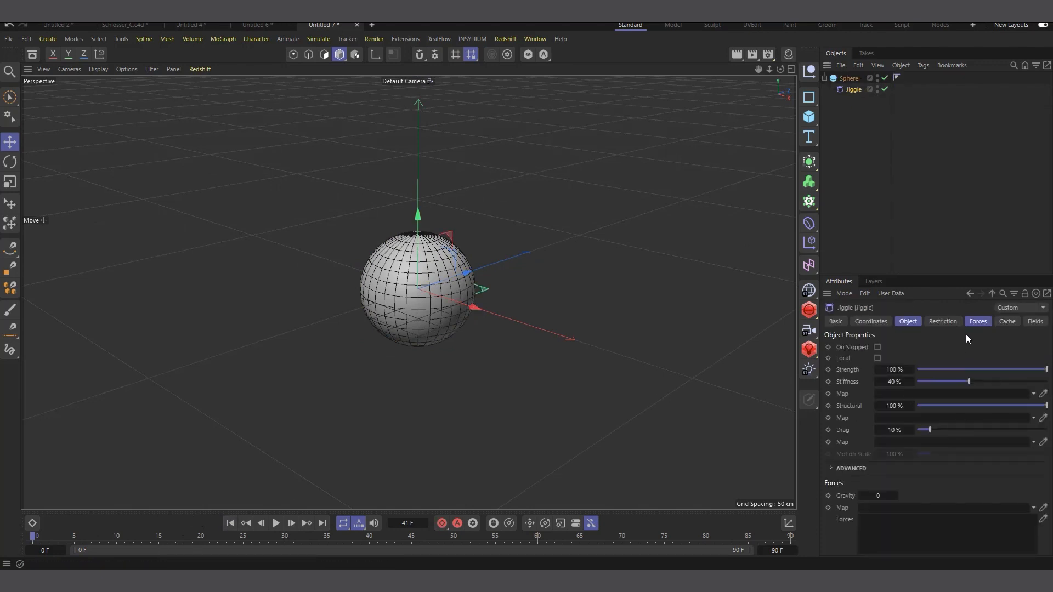
left_click(912, 323)
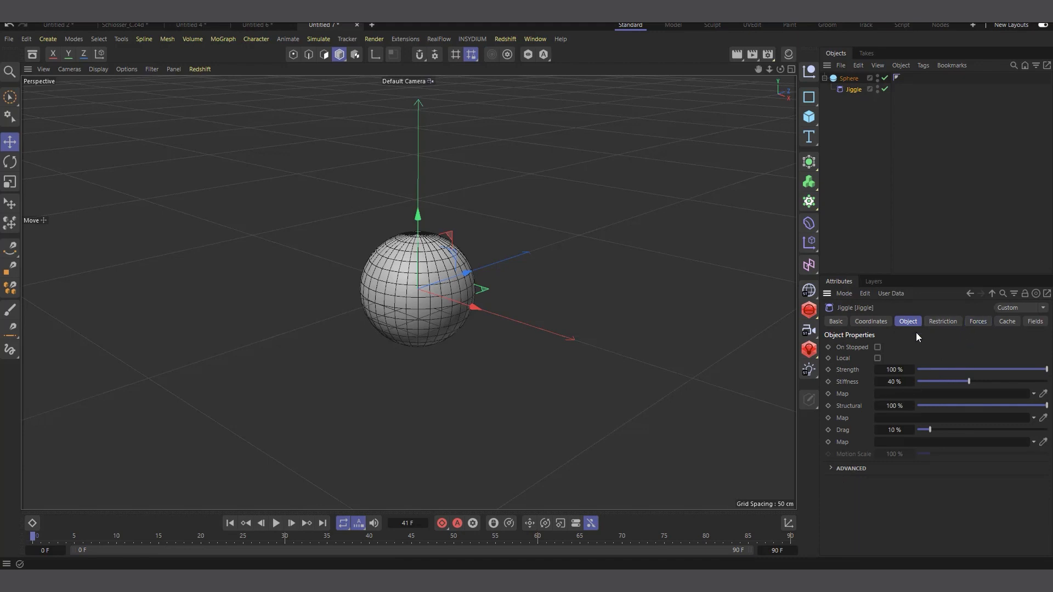
With the Jiggle deformer disabled, raise the sphere to about 406 cm in Y and keyframe that position at frame 0.
left_click(849, 79)
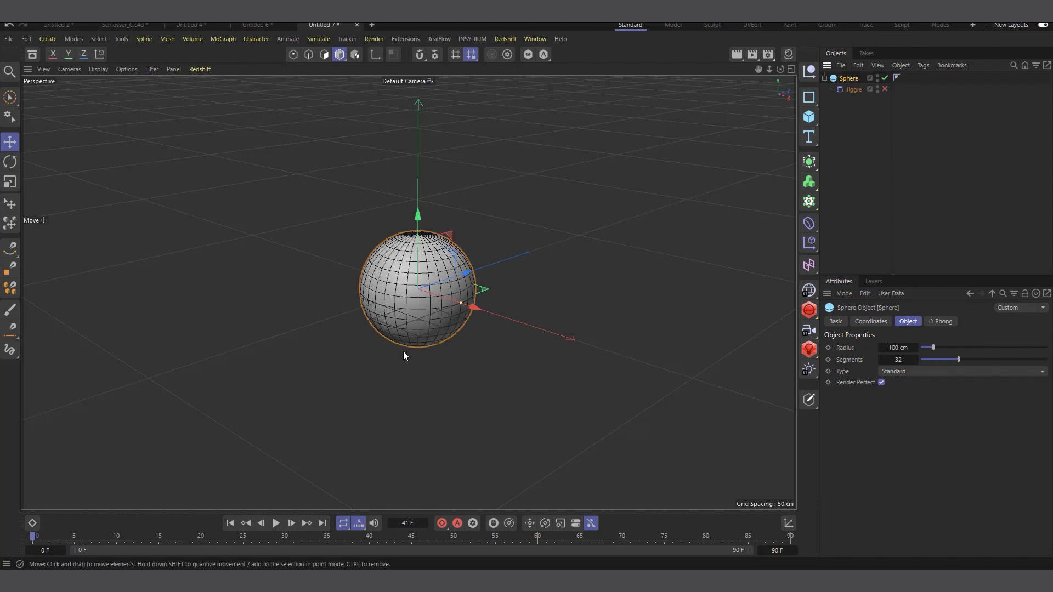
scroll(426, 350, "down", 3)
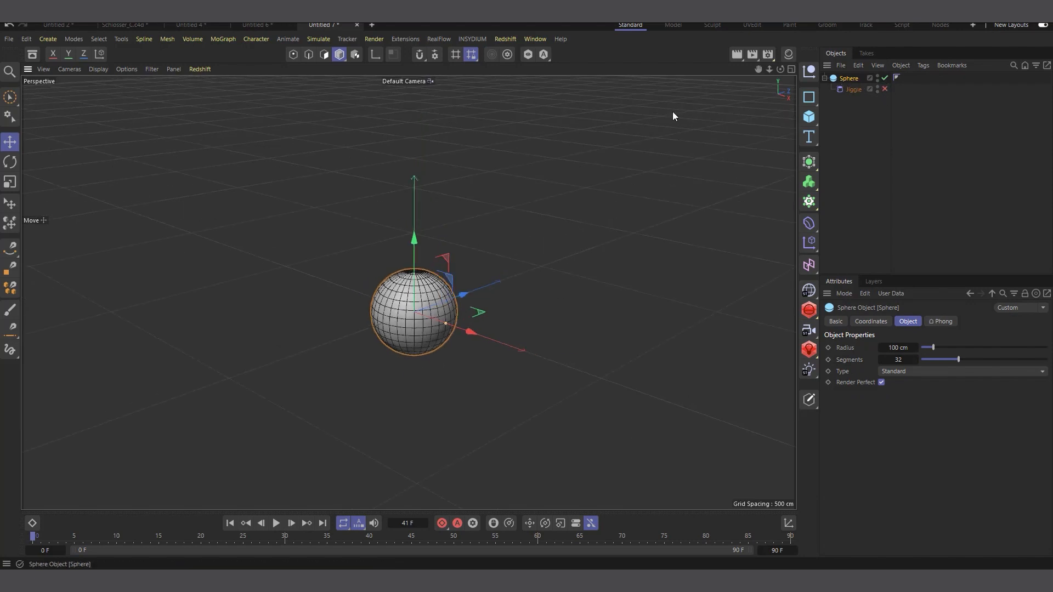
left_click_drag(412, 241, 419, 58)
left_click(870, 323)
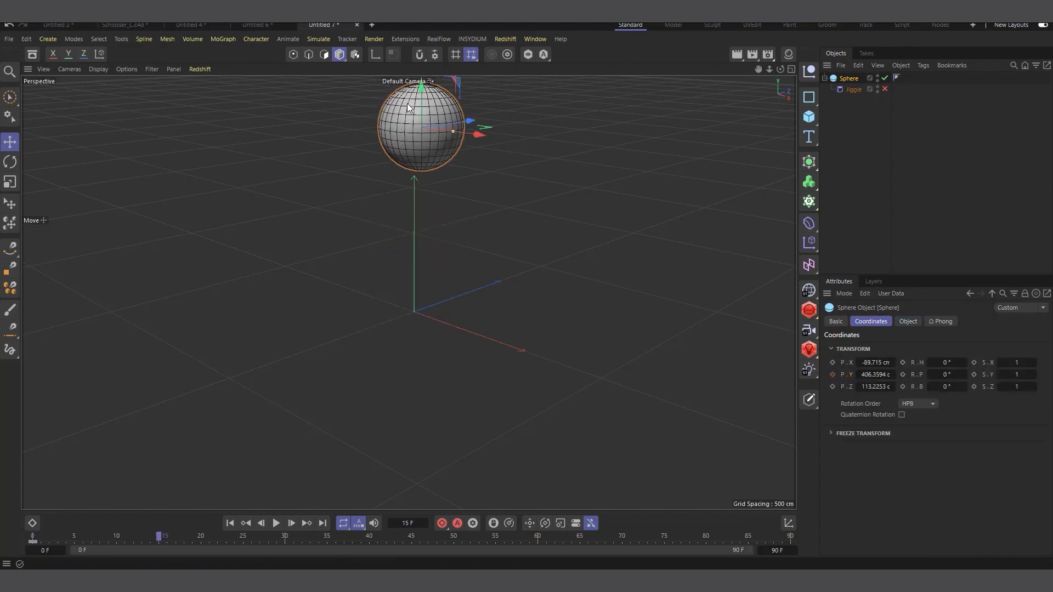
Lower the sphere to about -55 cm in Y at frame 15, keyframe that position and return to the first frame.
left_click_drag(407, 103, 408, 290)
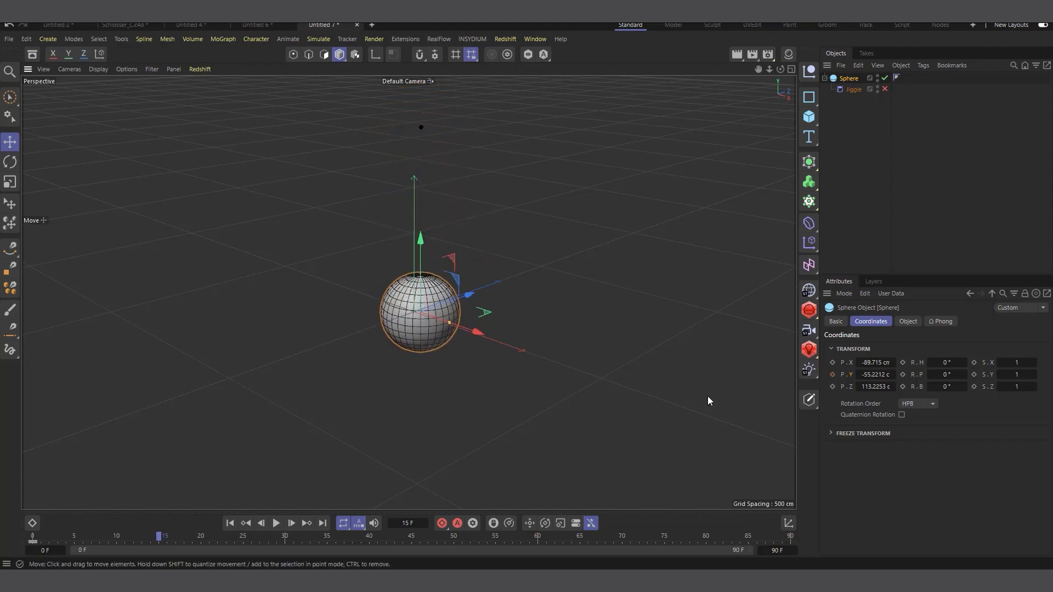
left_click(832, 375)
left_click(229, 523)
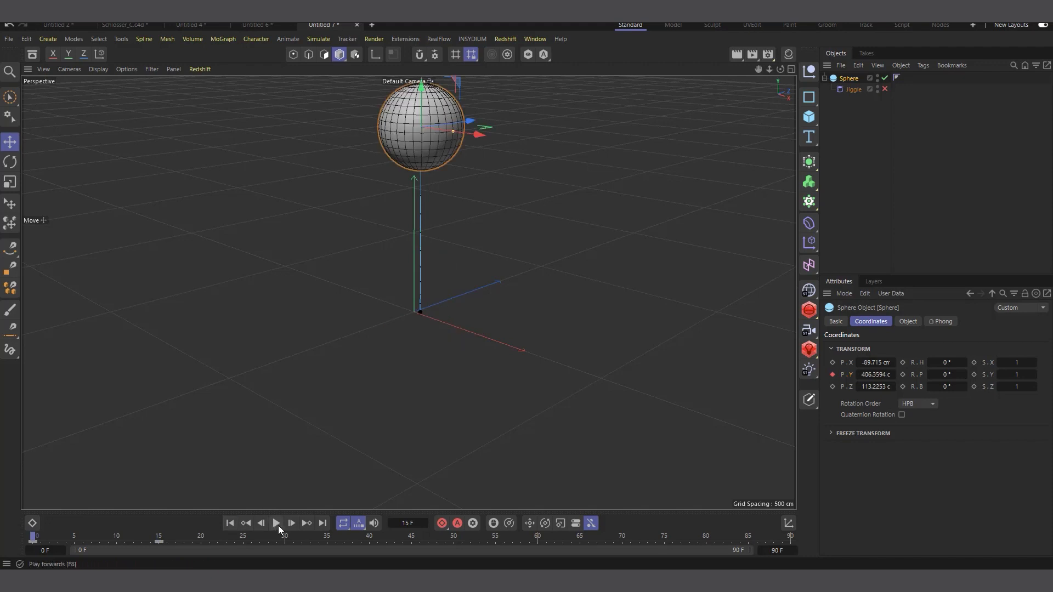
Play back the sphere's falling motion with the Jiggle deformer disabled and return to the first frame.
left_click(278, 524)
left_click(238, 522)
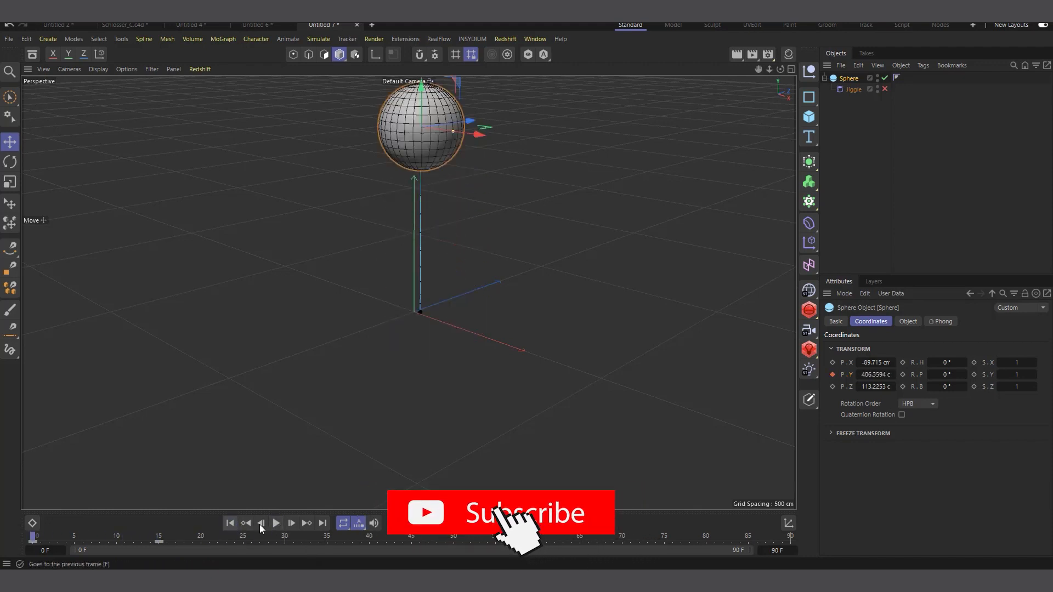
left_click(275, 524)
left_click(275, 524)
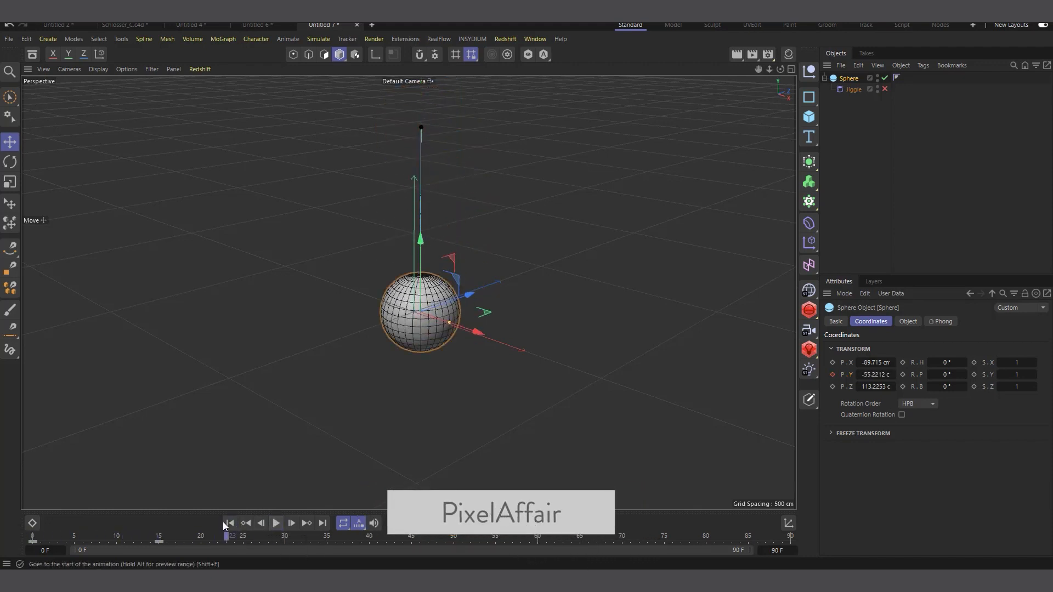
left_click(229, 522)
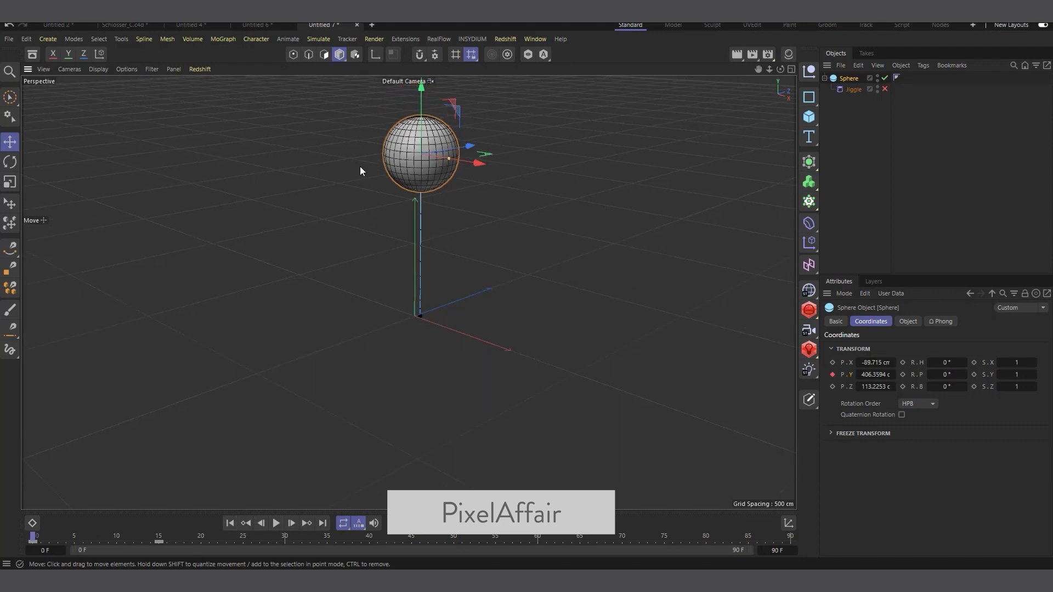
Enable the sphere's Jiggle deformer, play the falling animation and return to the first frame.
left_click(855, 90)
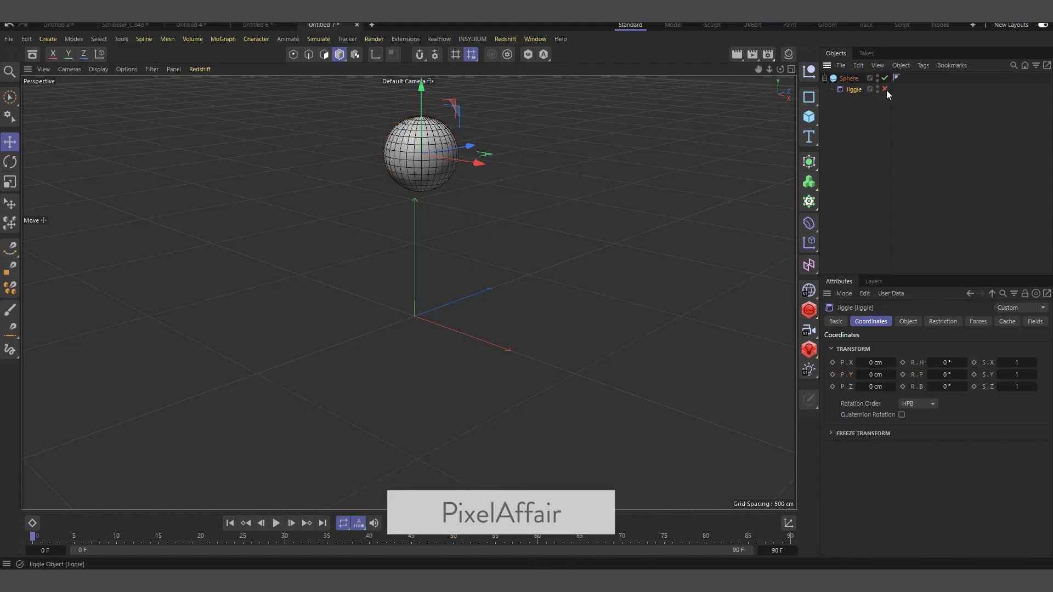
left_click(276, 523)
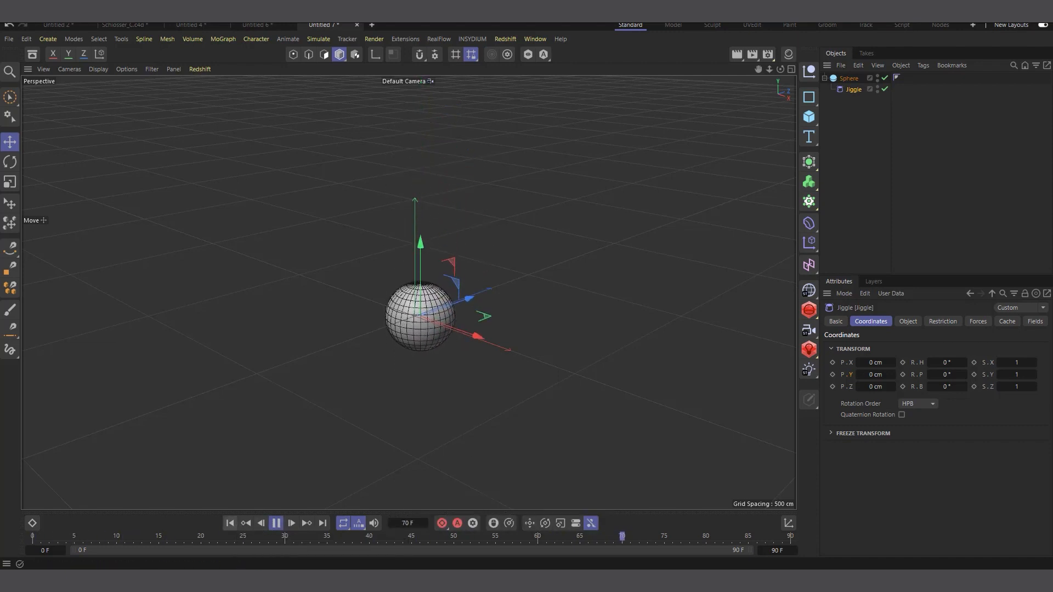
left_click(875, 164)
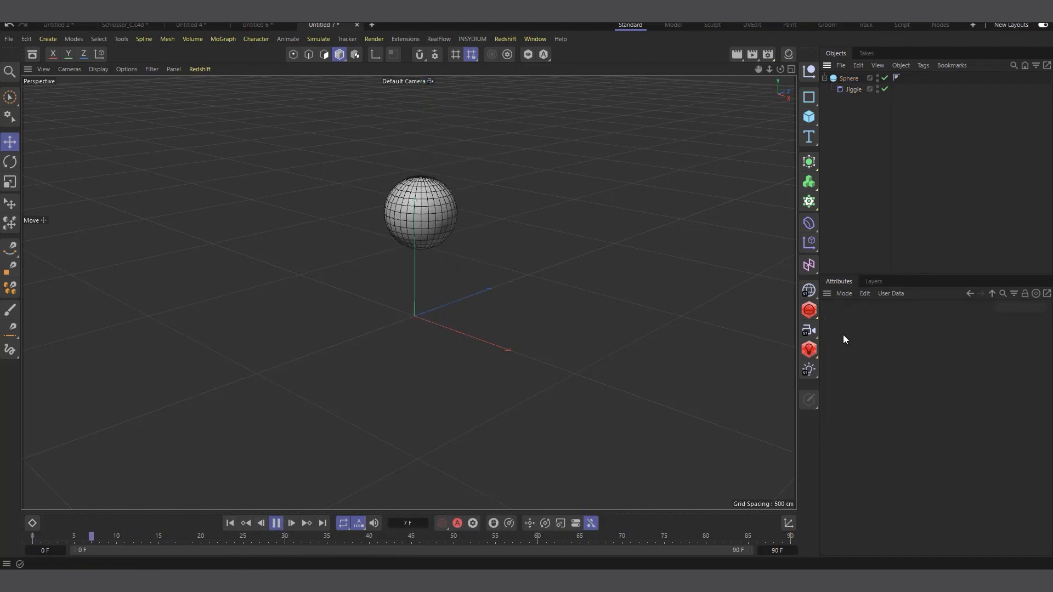
left_click(276, 523)
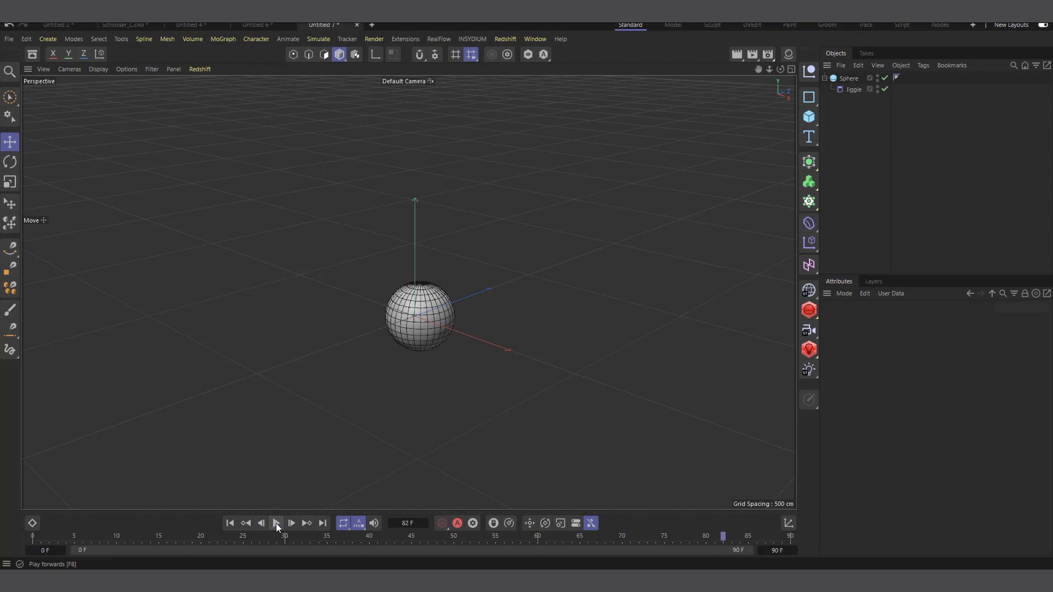
left_click(232, 525)
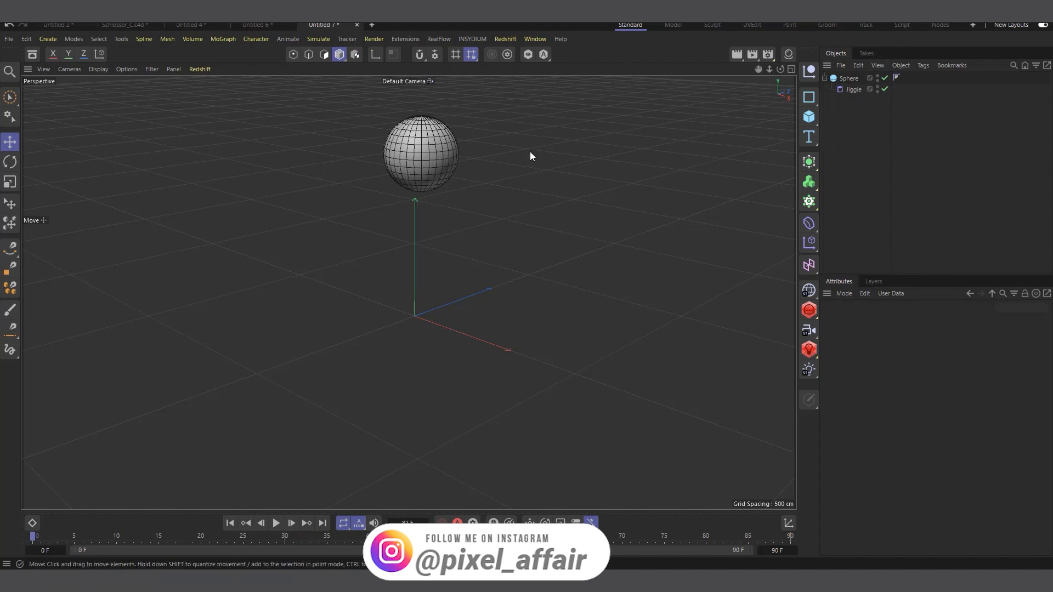
Switch to the project with the cloned cube grid and add a Jiggle deformer to it.
left_click(261, 24)
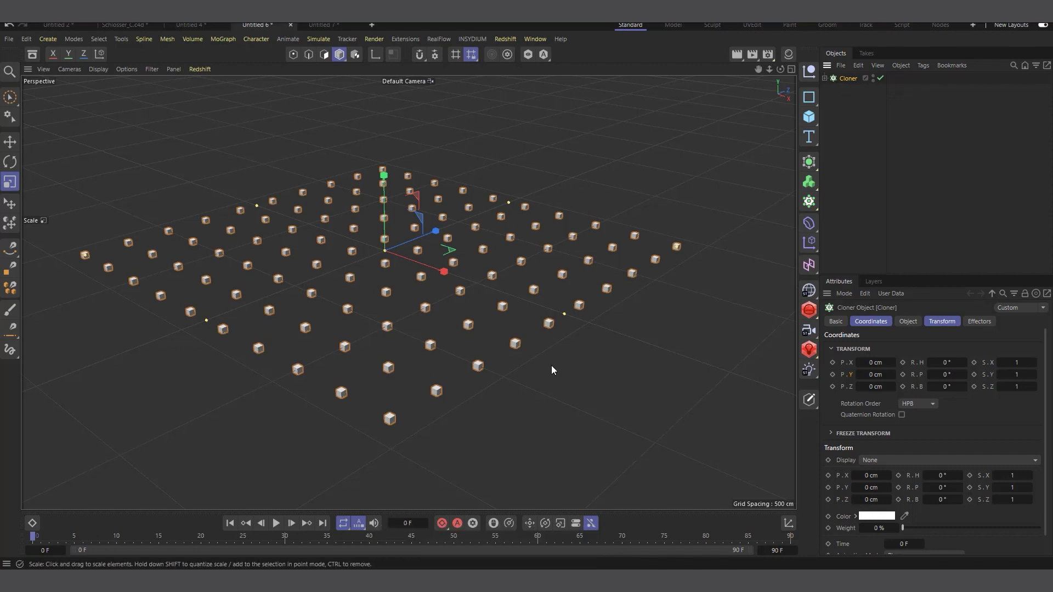
left_click(809, 224)
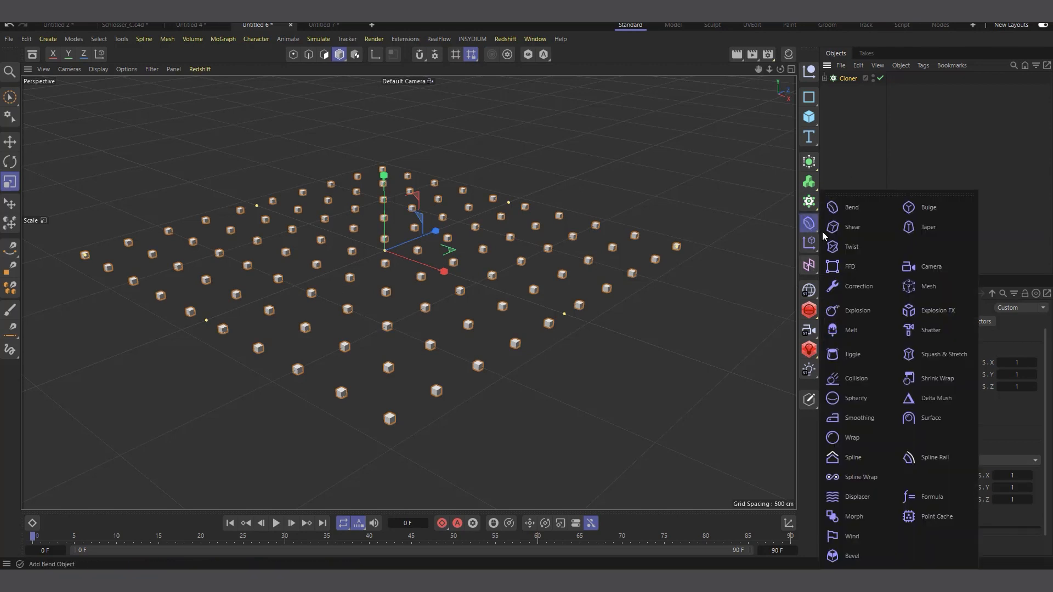
left_click(849, 355)
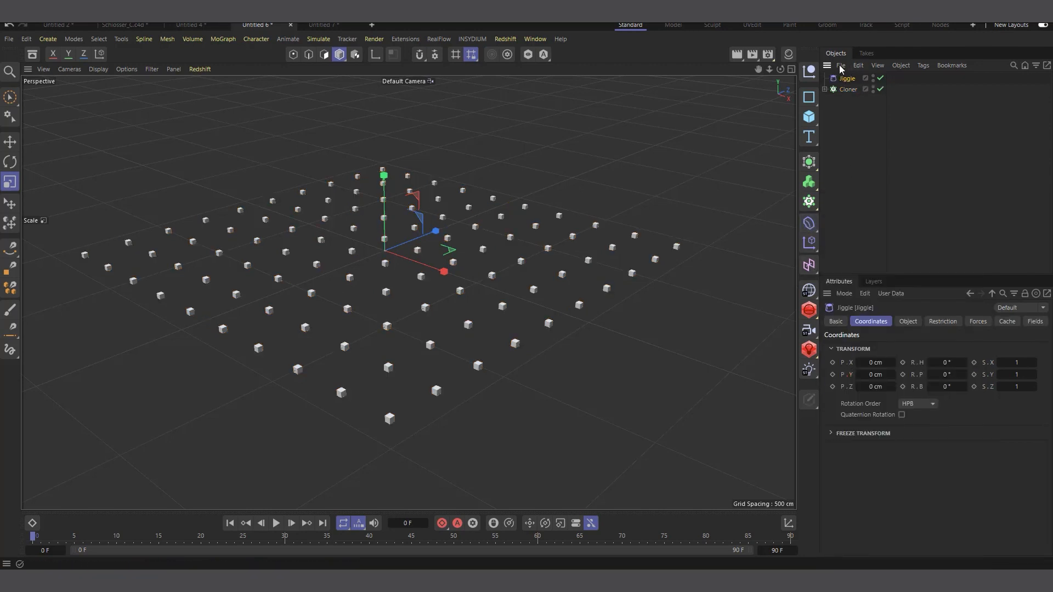
left_click(825, 89)
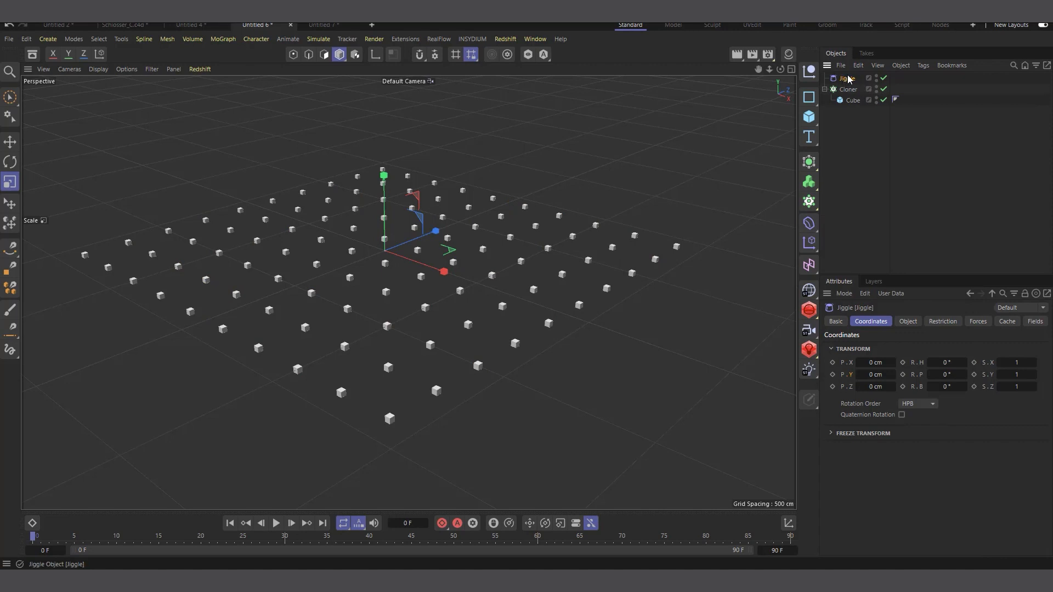
left_click_drag(847, 81, 839, 93)
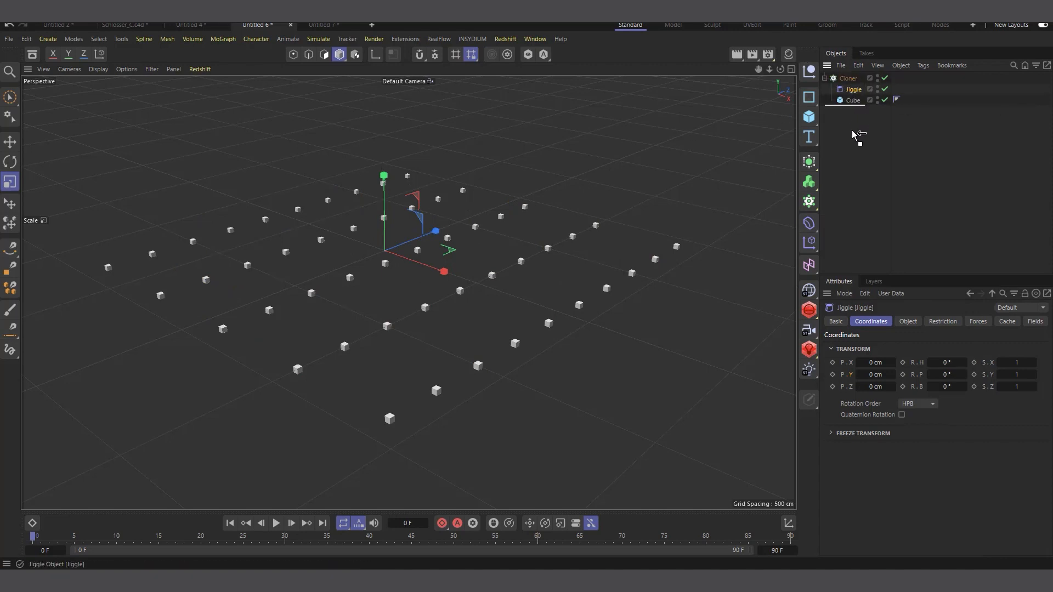
left_click_drag(854, 134, 853, 131)
left_click(825, 79)
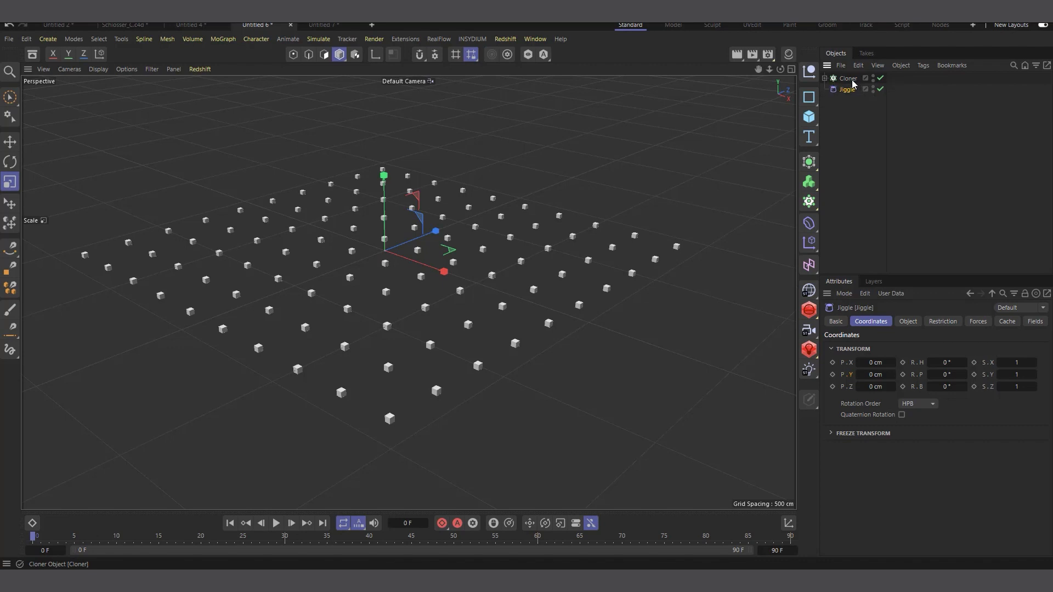
Group the Cloner and the Jiggle deformer under a new Null and show the Jiggle's force settings.
left_click(810, 72)
left_click_drag(850, 121, 847, 83)
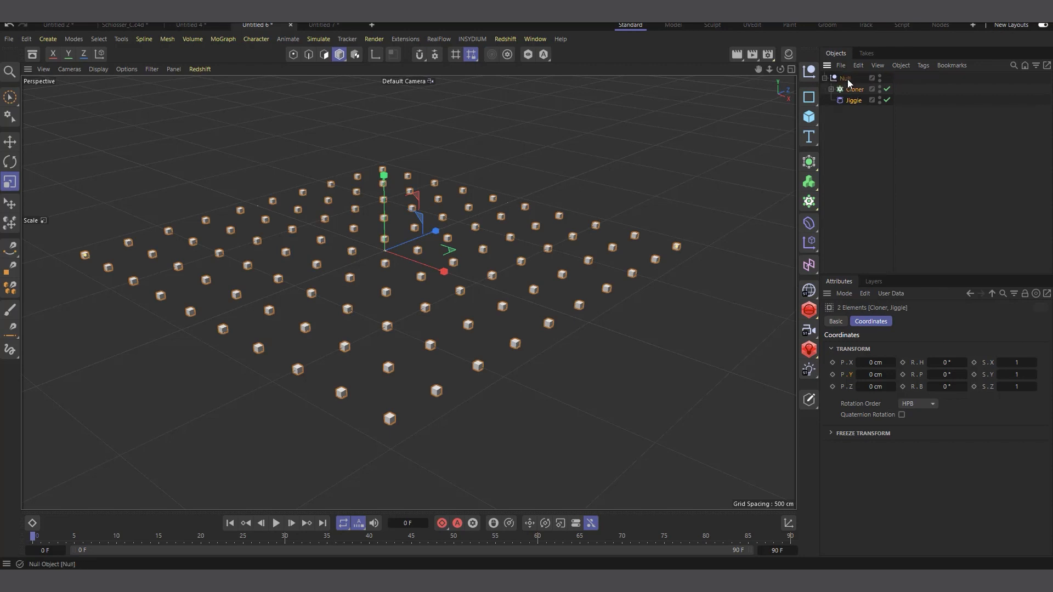
left_click(856, 103)
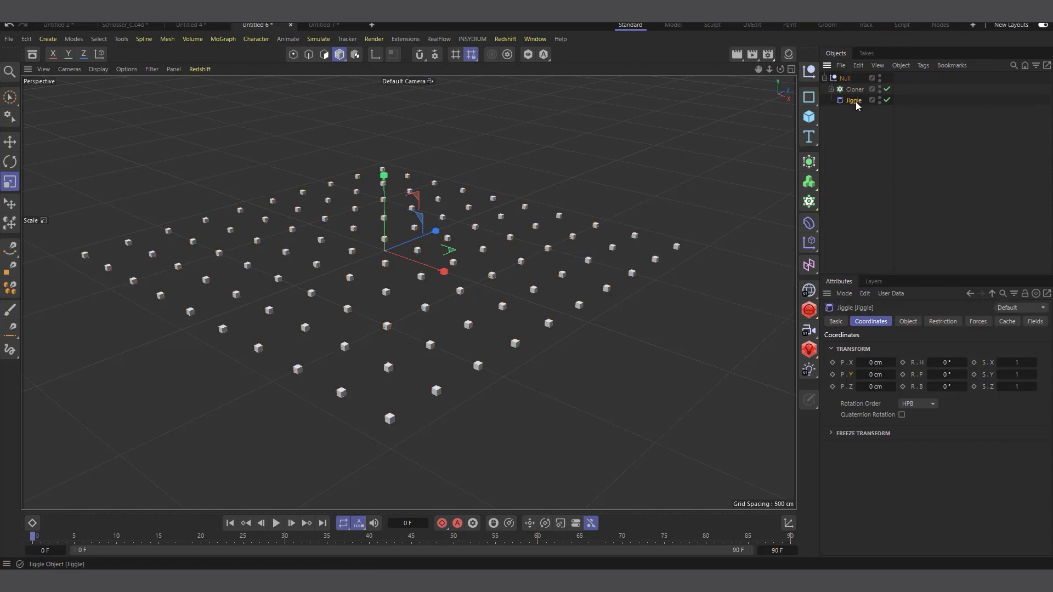
left_click(978, 322)
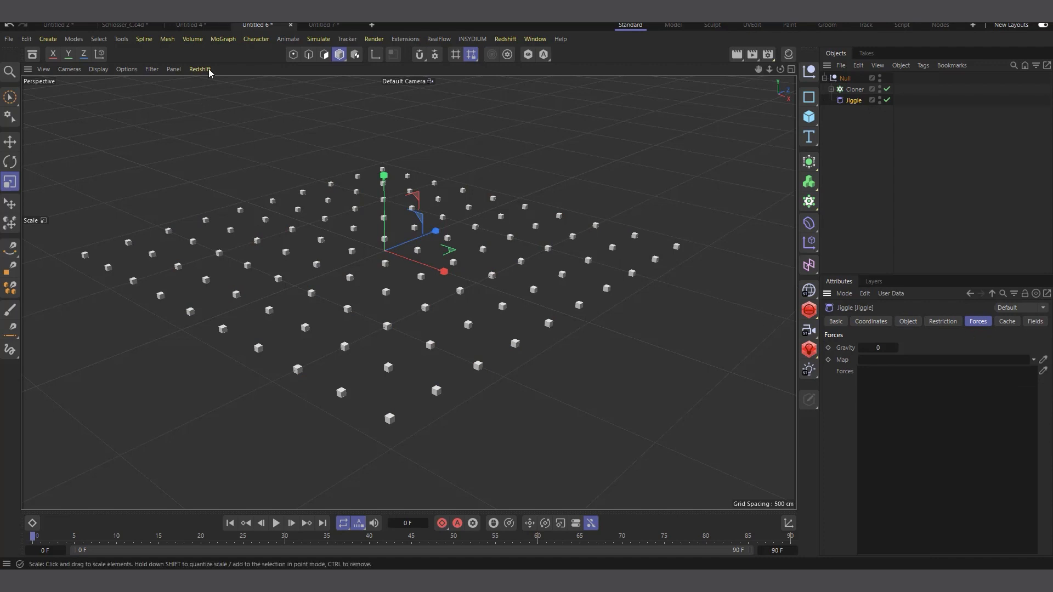
Add a Turbulence force, include it in the Jiggle deformer's Forces list and play the animation.
left_click(319, 40)
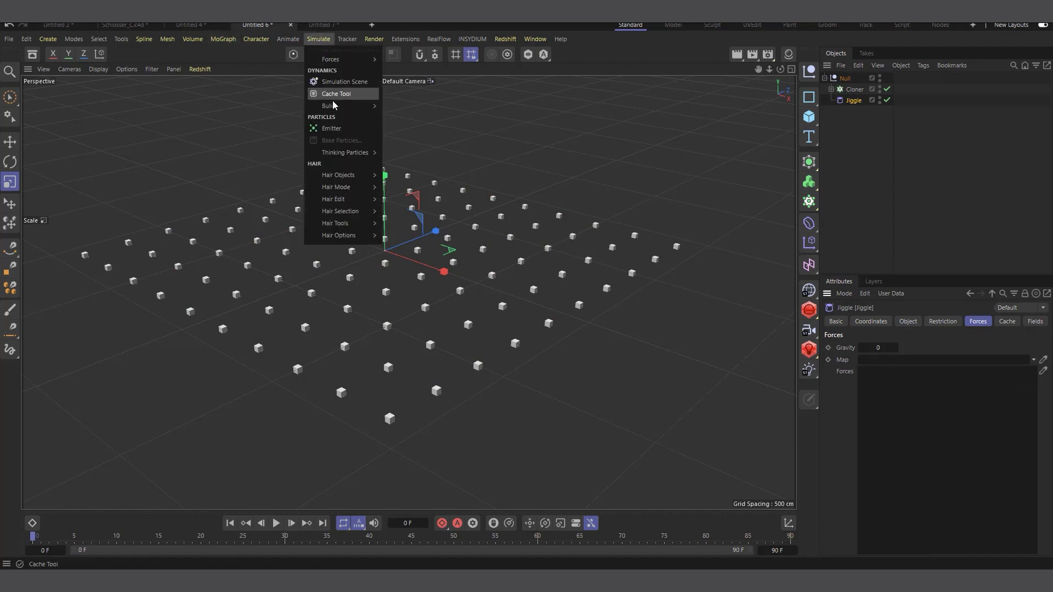
mouse_move(341, 60)
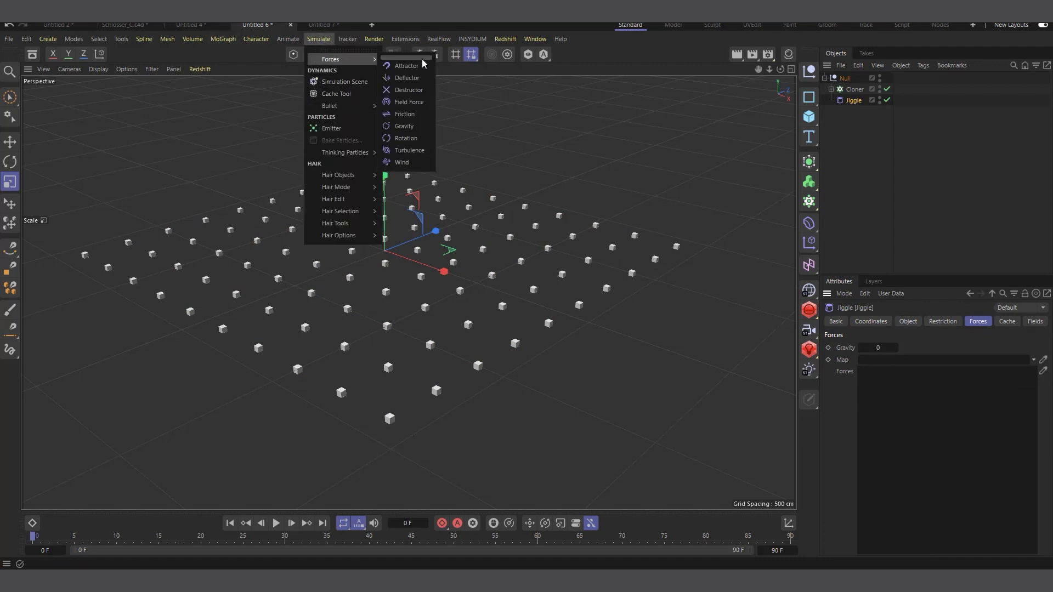
left_click(407, 150)
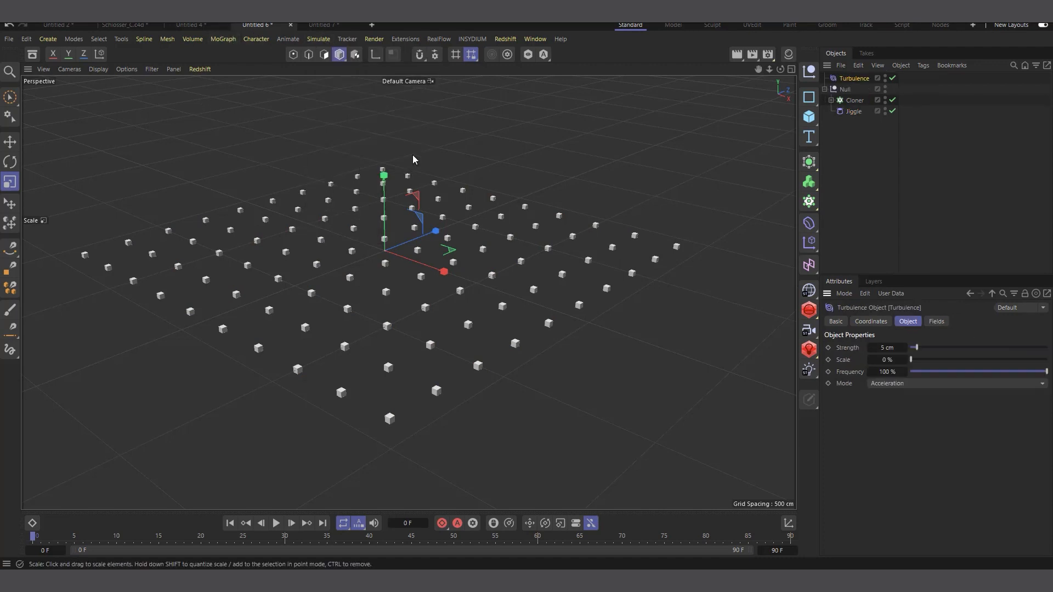
left_click(854, 111)
left_click(971, 322)
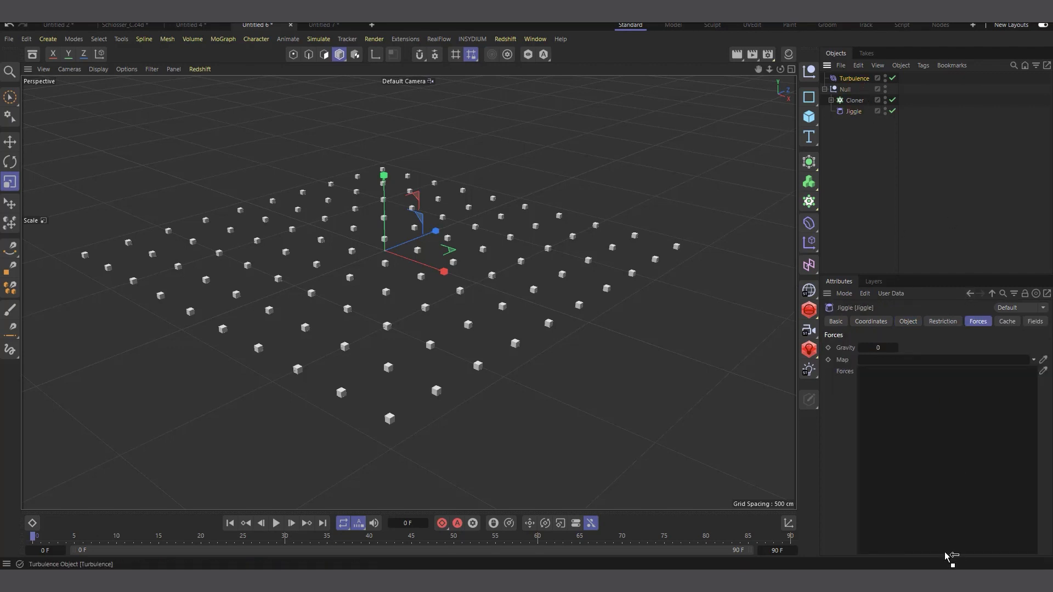
left_click_drag(946, 554, 926, 472)
left_click(277, 525)
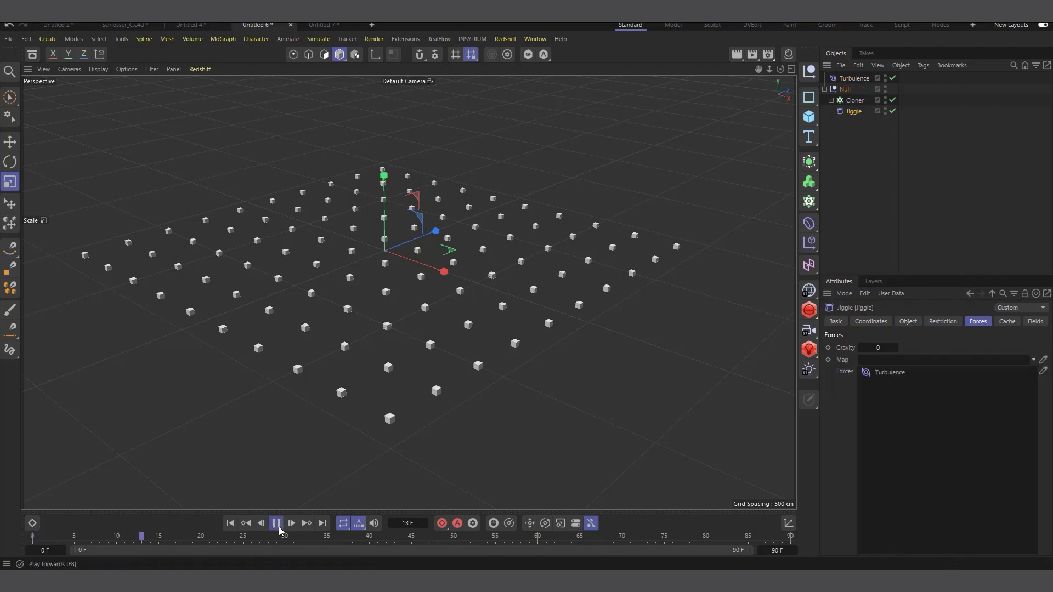
left_click(276, 524)
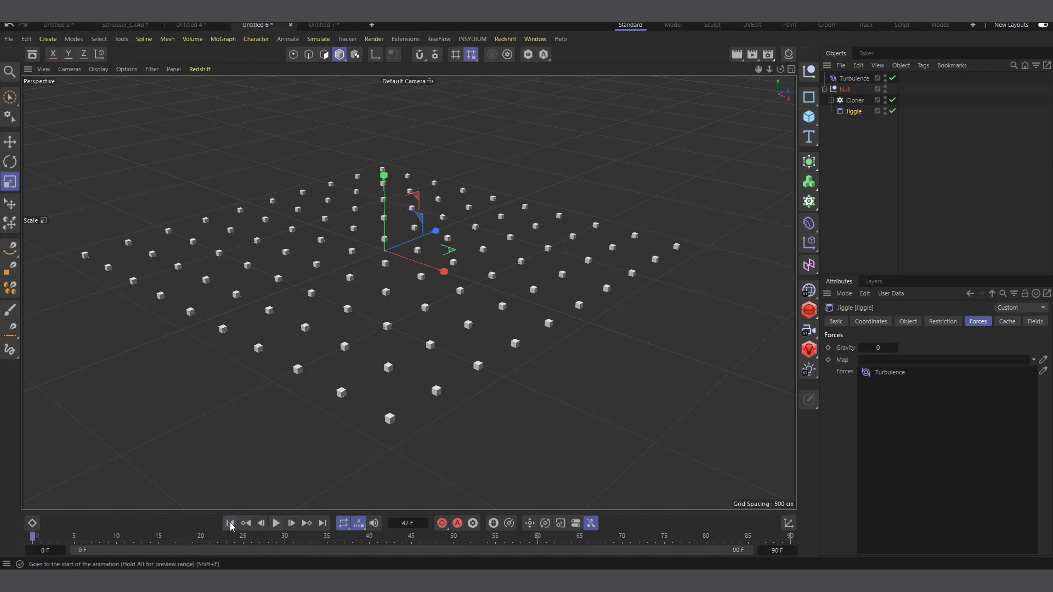
Set the Turbulence strength to 100 cm and scale to 24.9 %, then play the animation and return to the first frame.
left_click(853, 78)
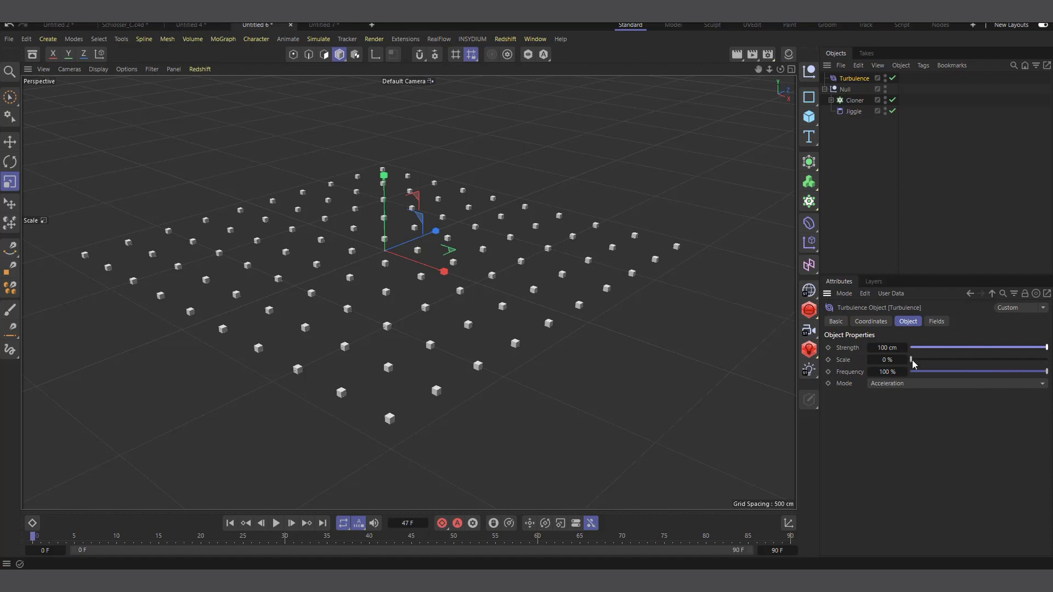
left_click_drag(912, 360, 945, 361)
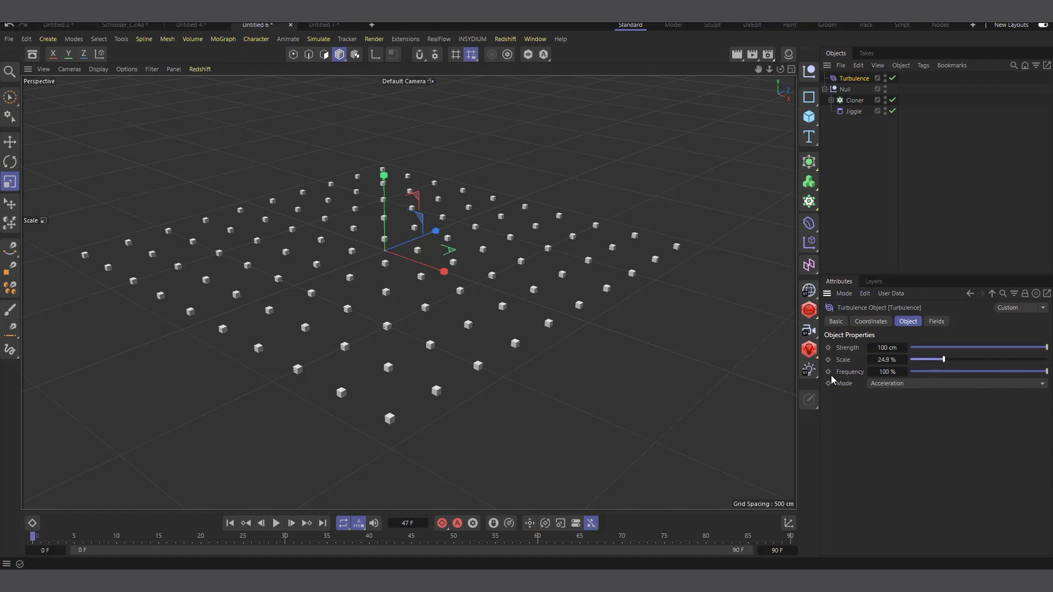
left_click(276, 524)
left_click(276, 523)
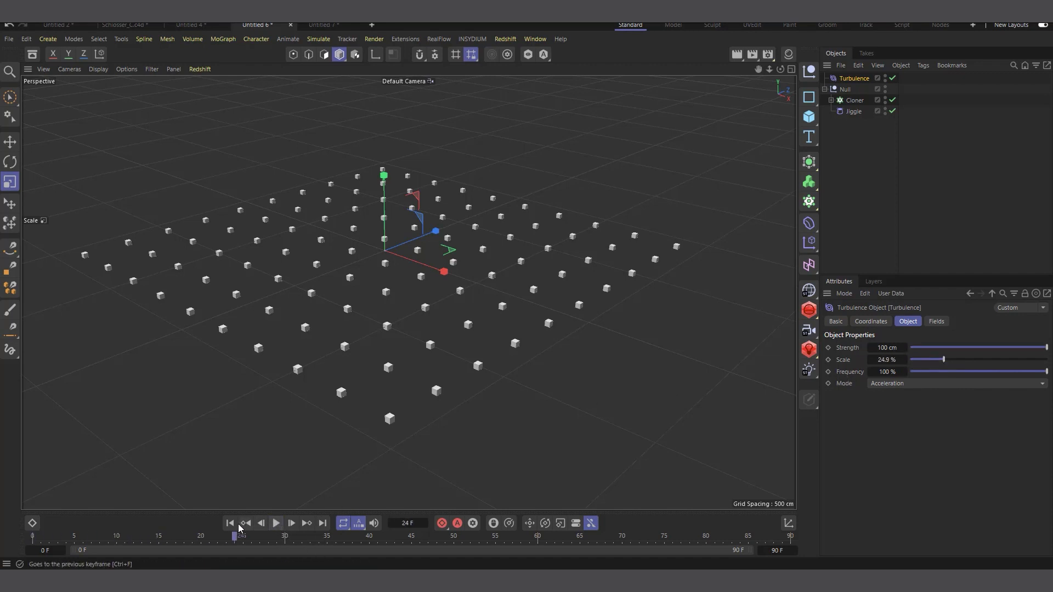
left_click(230, 523)
Move the Cloner and the Jiggle deformer out of the Null and delete the Null.
left_click(842, 132)
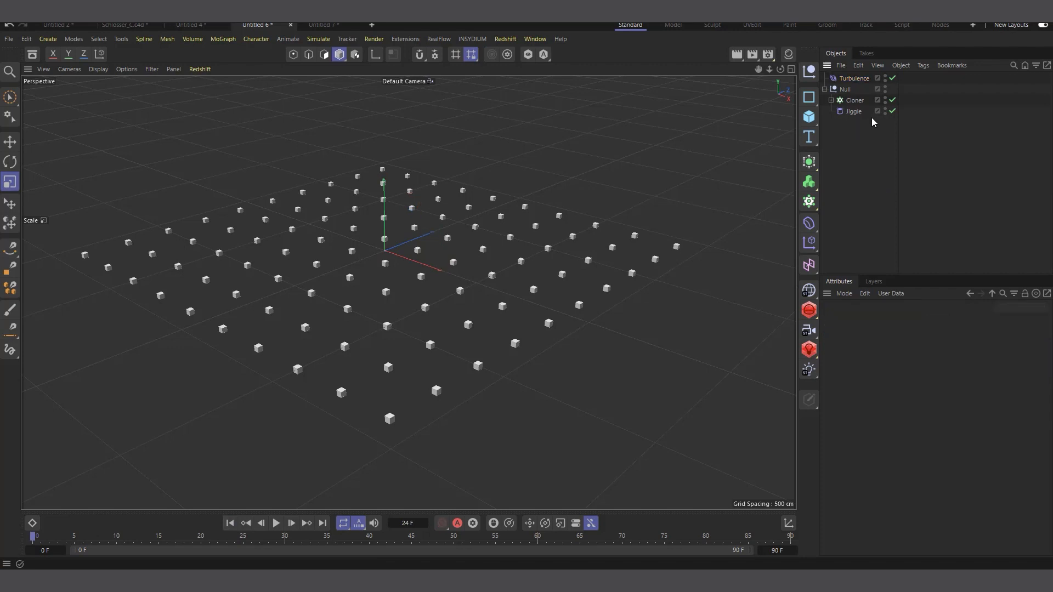
left_click_drag(858, 135, 841, 101)
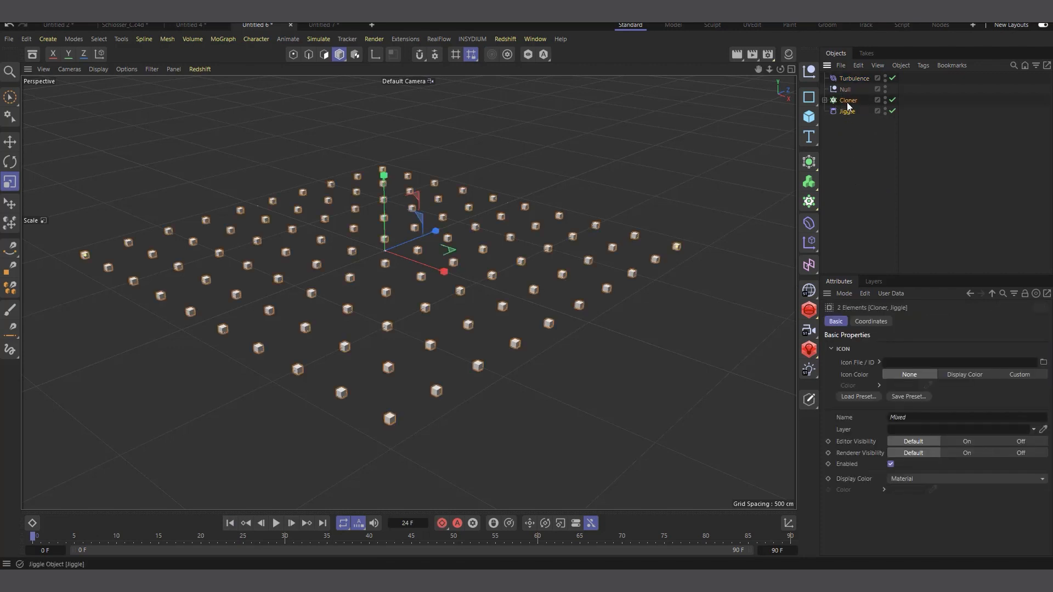
left_click(846, 90)
key("Delete")
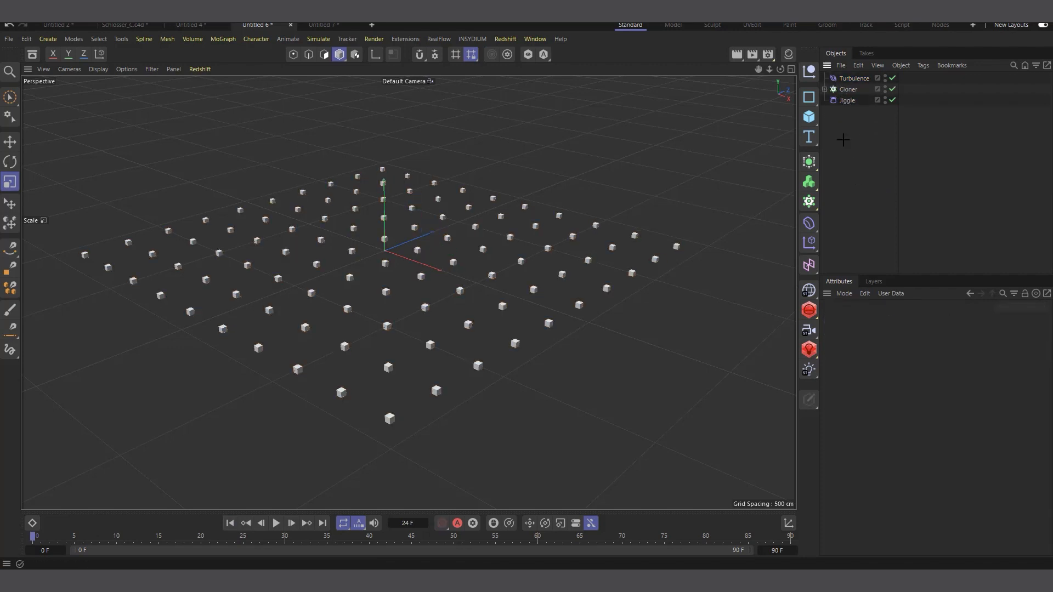
Add a Connect object and nest the Cloner and the Jiggle deformer under it.
left_click(817, 167)
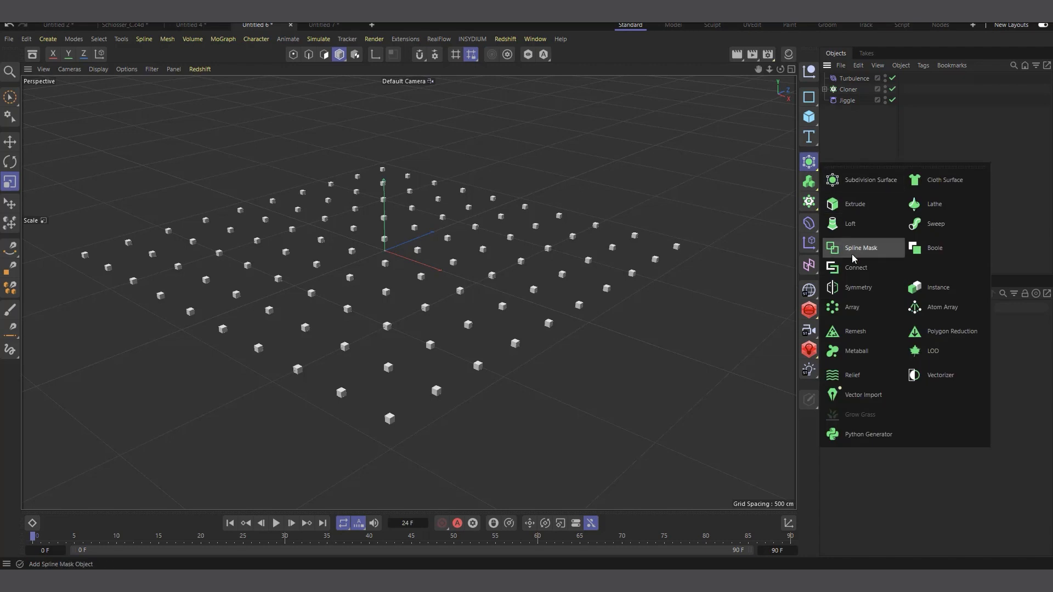
left_click(855, 268)
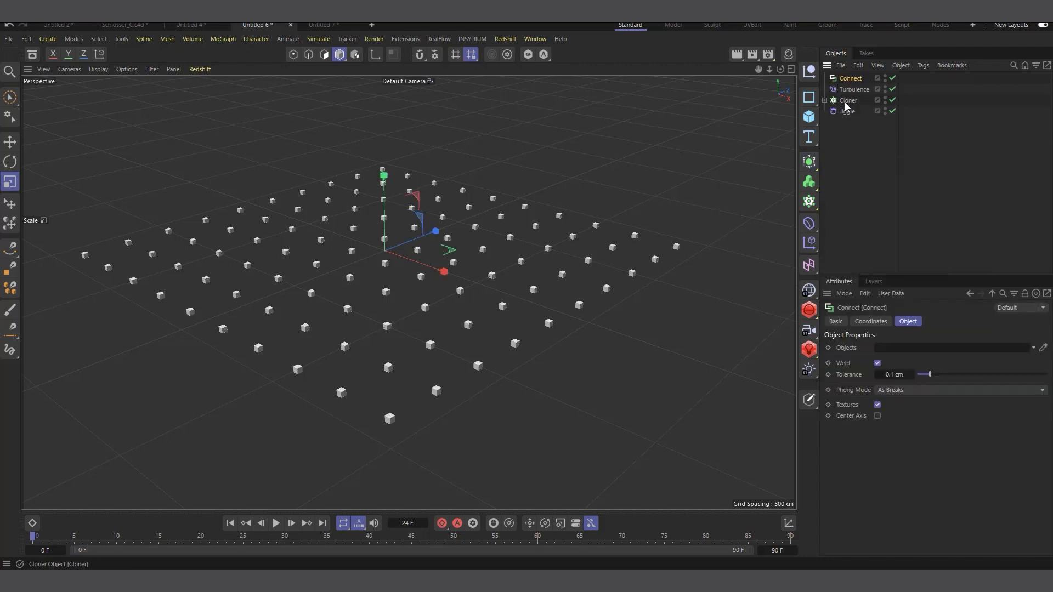
left_click_drag(847, 100, 850, 155)
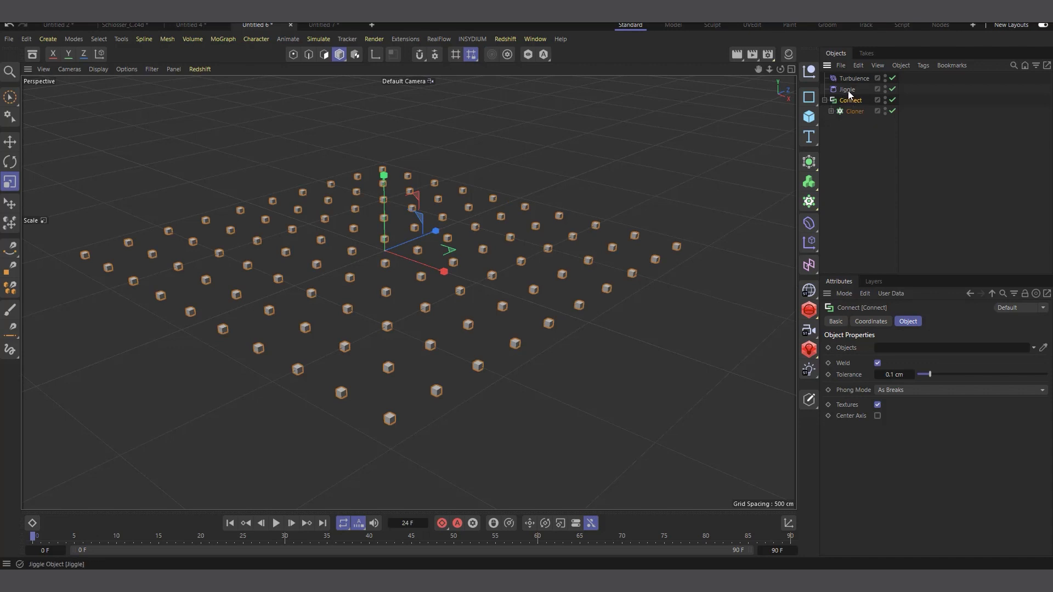
left_click_drag(849, 94, 855, 106)
left_click_drag(855, 116, 855, 117)
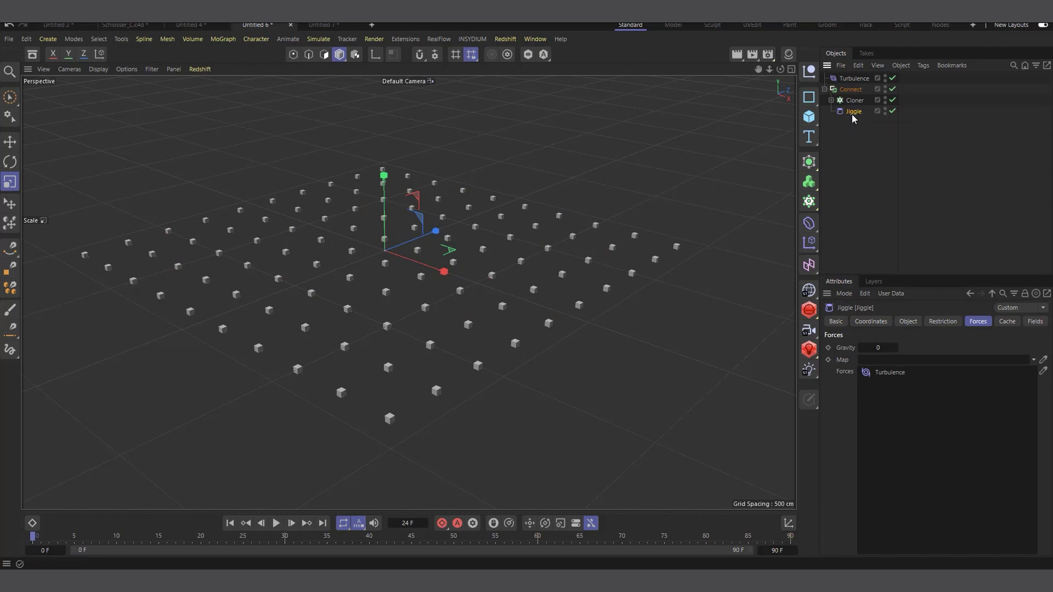
Disable Weld on the Connect object and start playing the animation.
left_click(859, 90)
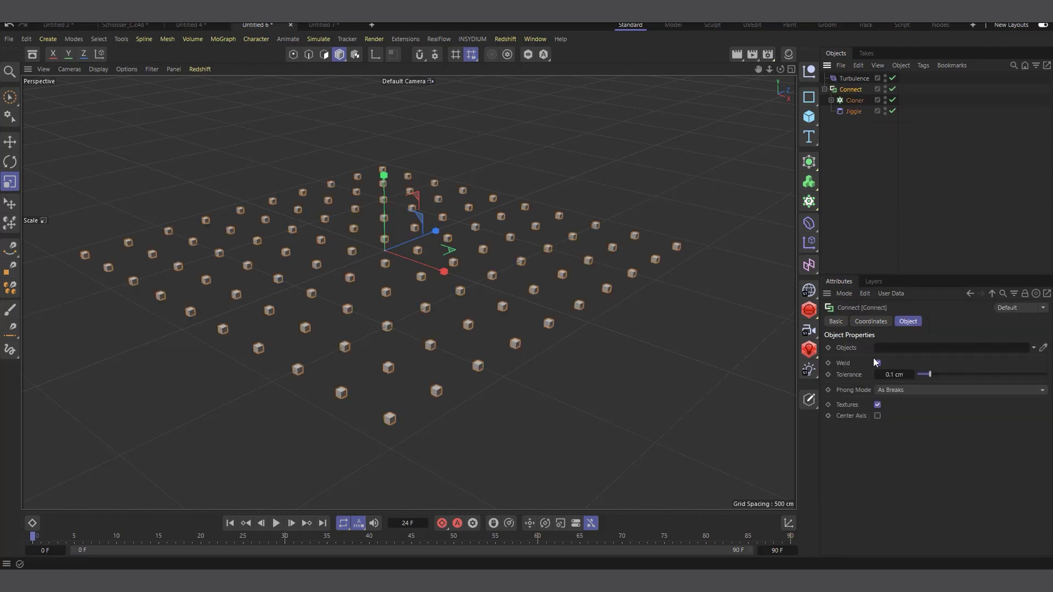
left_click(877, 364)
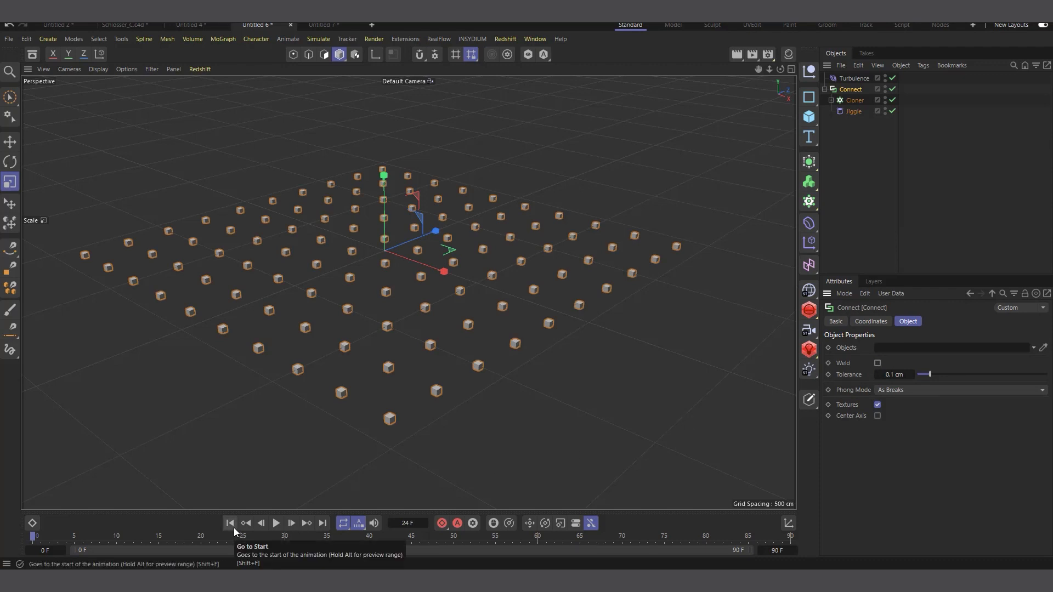
left_click(275, 523)
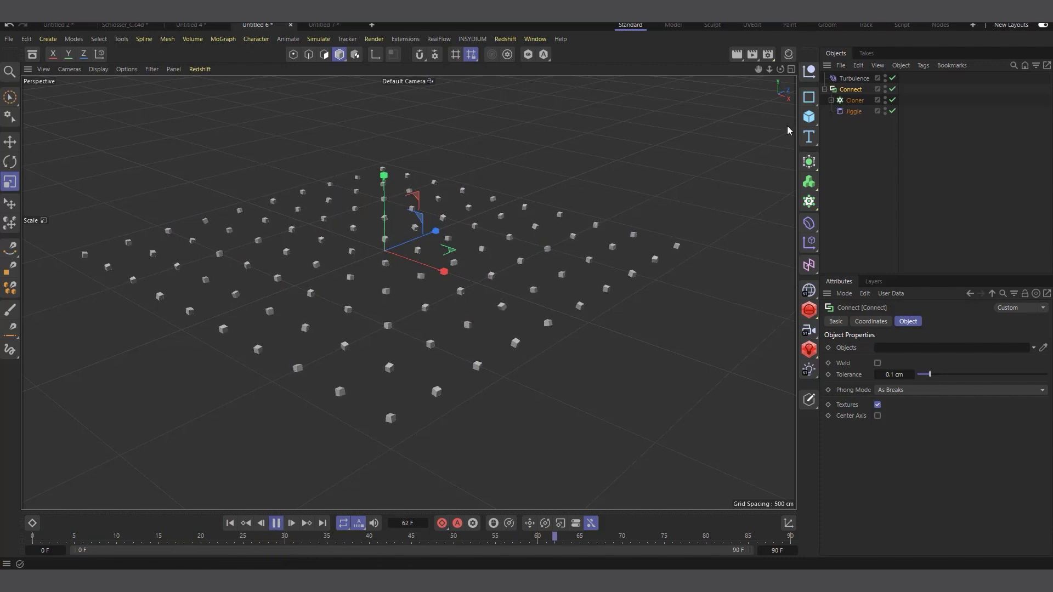
Raise the Turbulence strength to 109.1 cm and scale to 100 % during playback, then stop and return to the first frame.
left_click(856, 78)
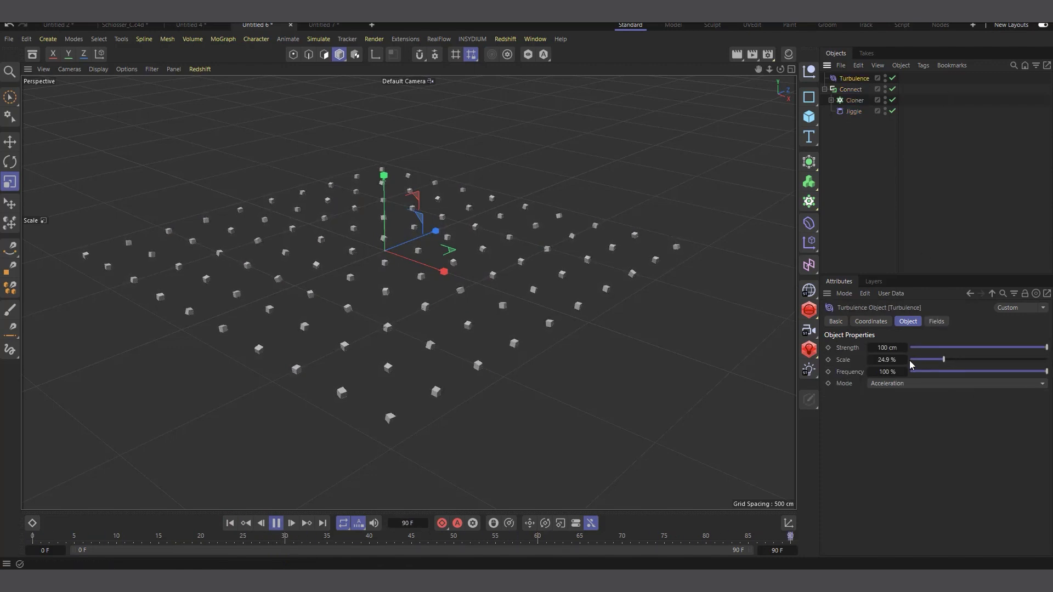
left_click_drag(902, 348, 1049, 362)
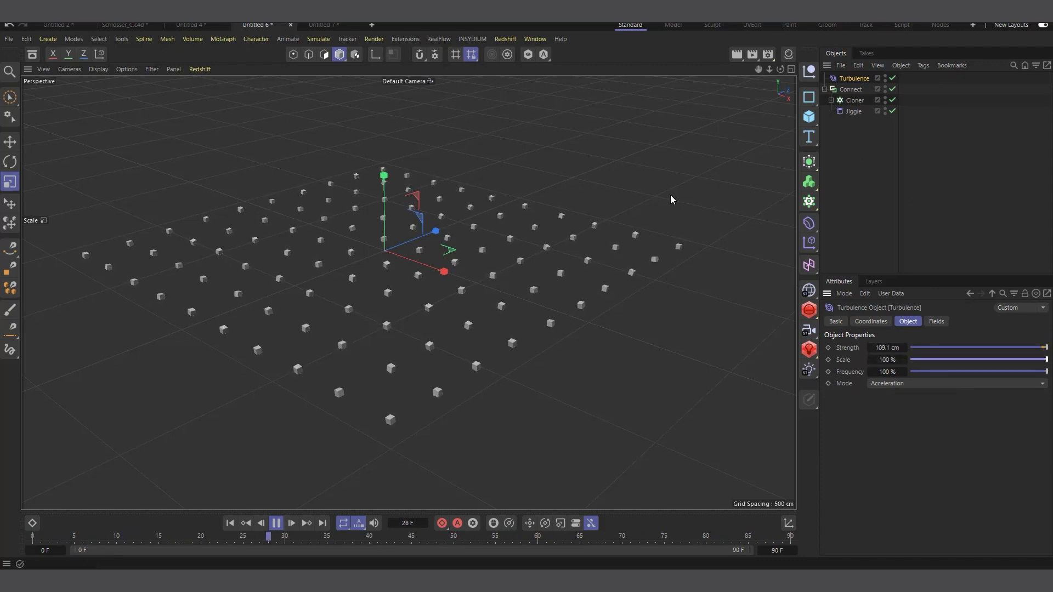
scroll(393, 356, "down", 2)
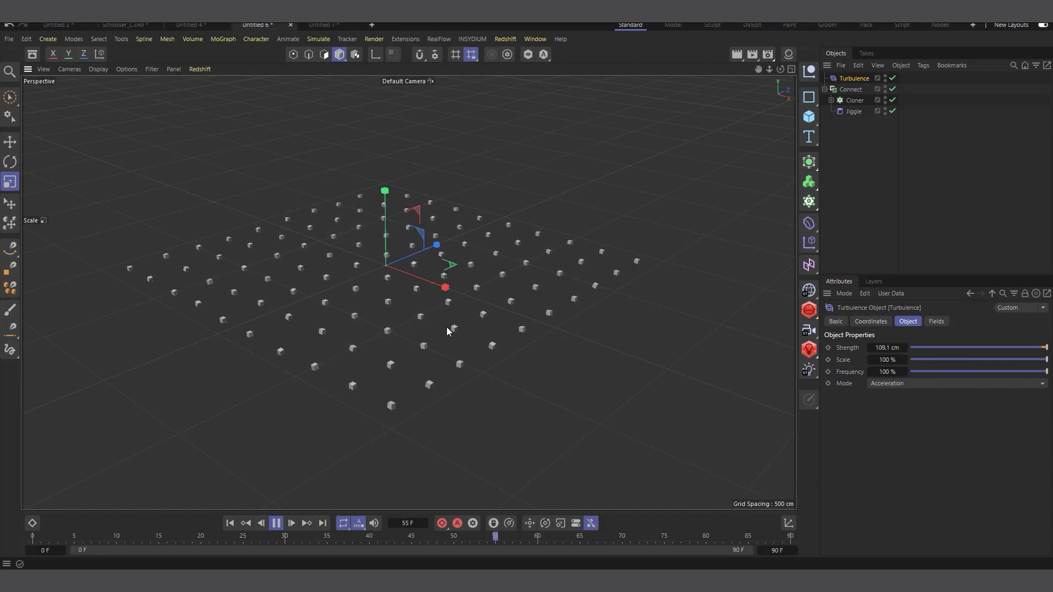
left_click(276, 523)
left_click(230, 523)
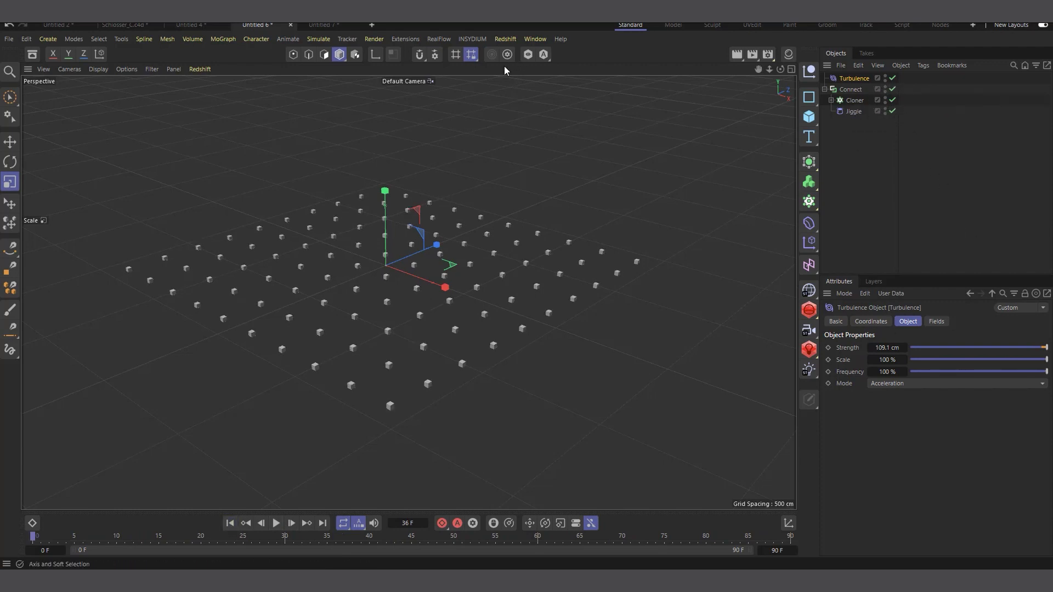
Add a Wind force and include it in the Jiggle deformer's Forces list.
left_click(319, 39)
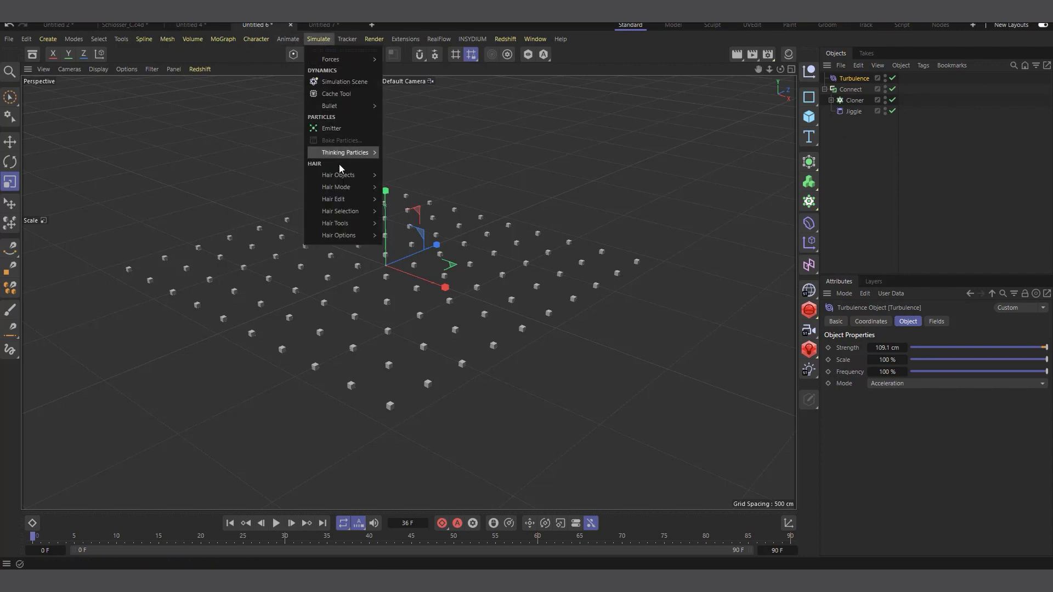
mouse_move(347, 59)
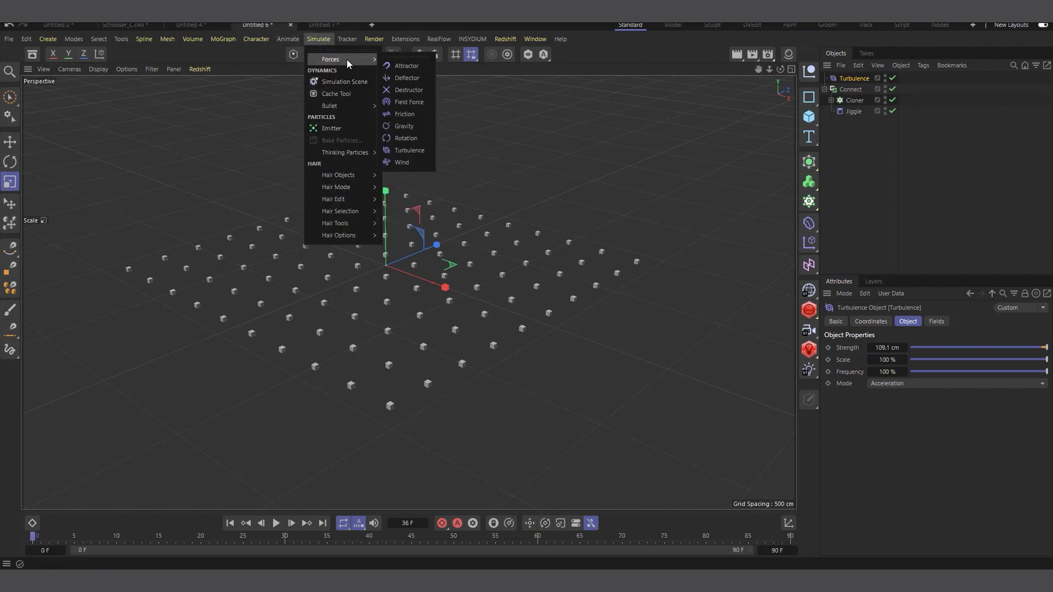
left_click(401, 152)
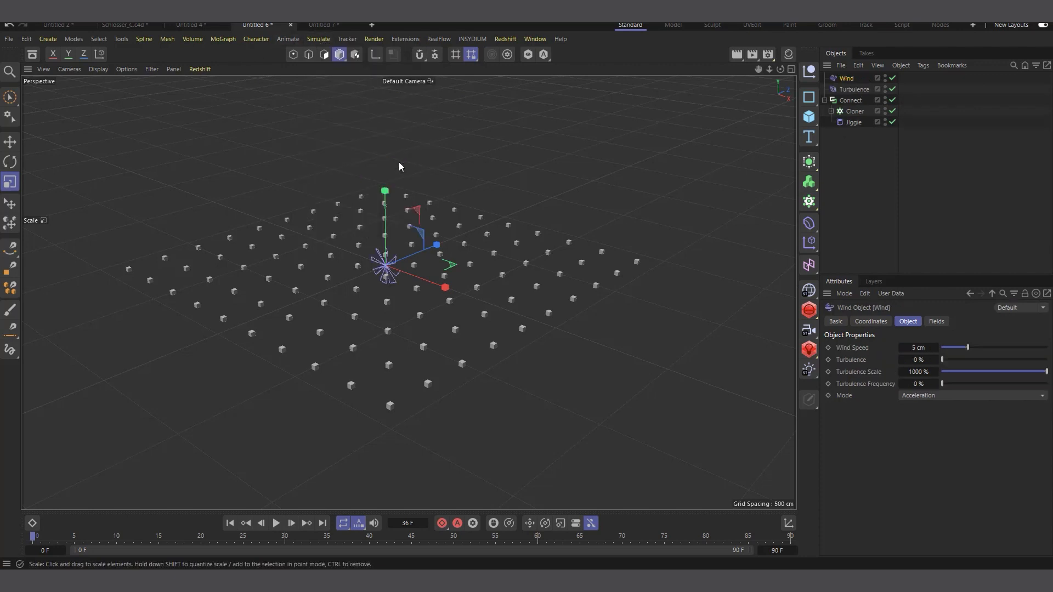
left_click(853, 122)
left_click_drag(846, 79, 991, 415)
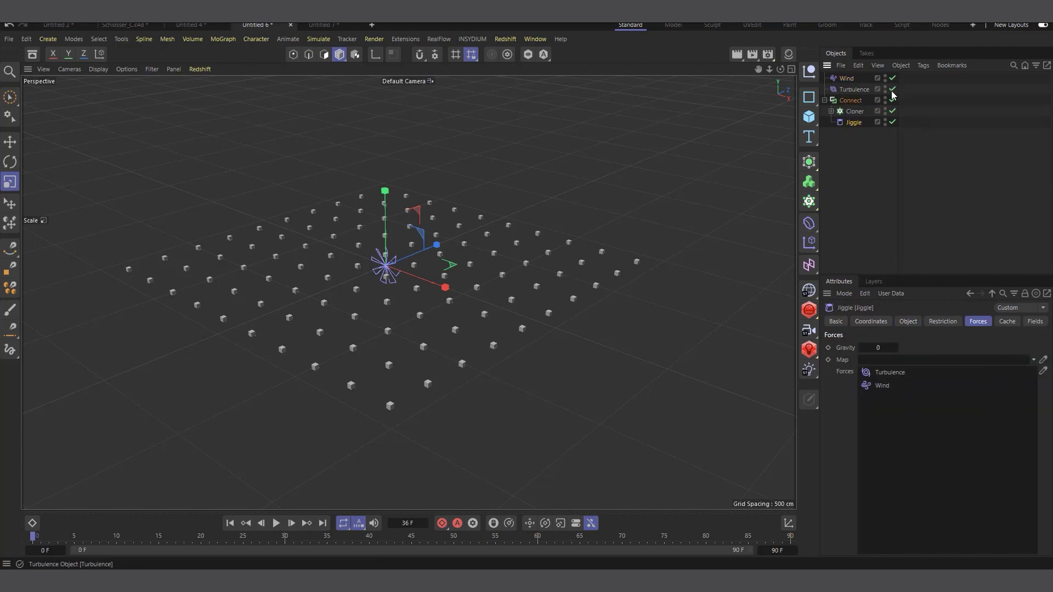
Disable the Turbulence force, set the Wind speed to 20 cm, play the animation and return to the first frame.
left_click(846, 78)
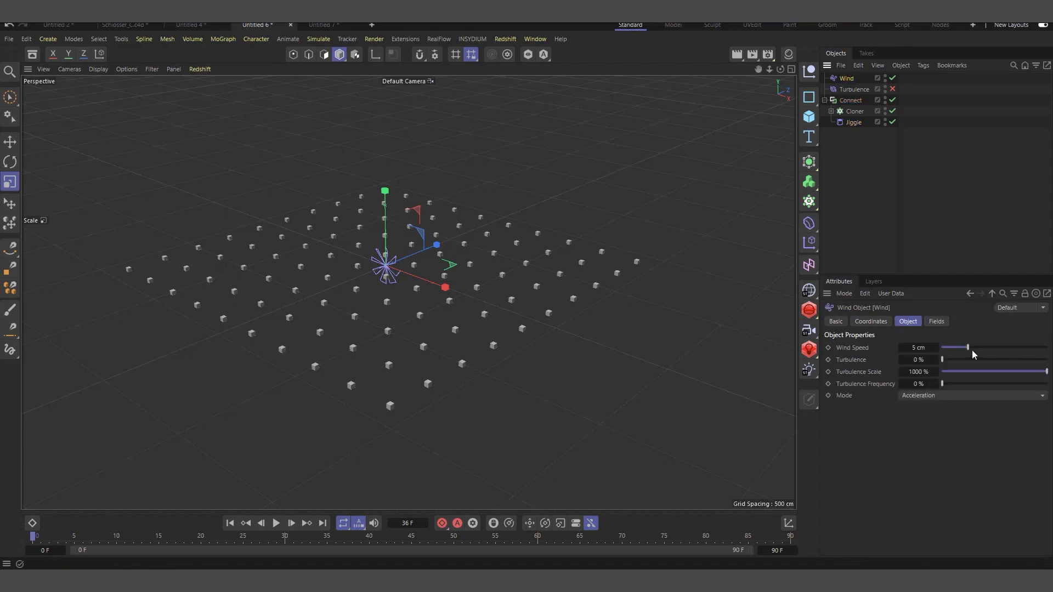
left_click_drag(969, 348, 1047, 348)
scroll(438, 255, "down", 2)
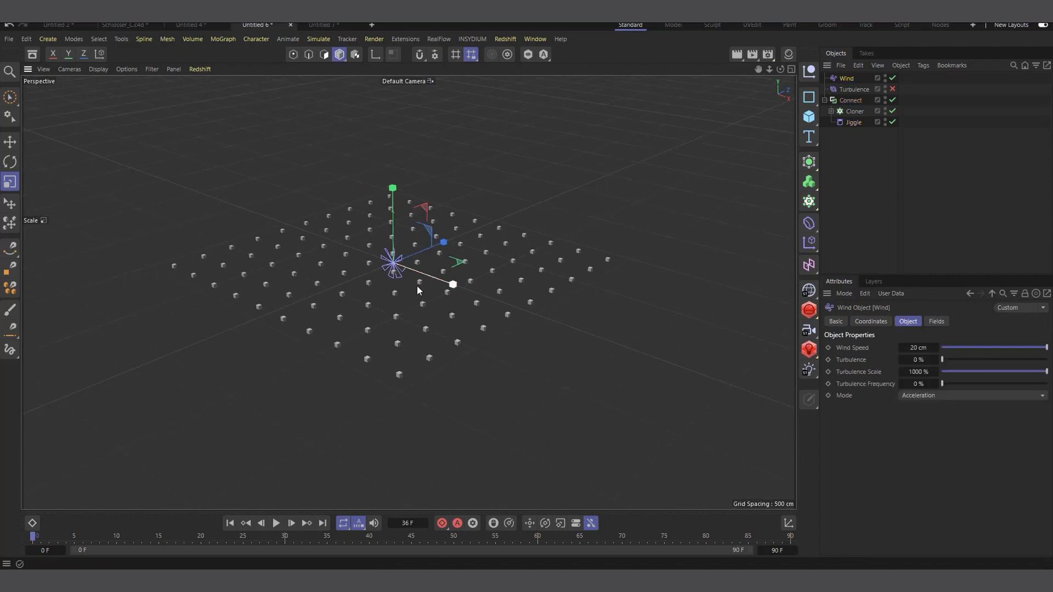
left_click(275, 523)
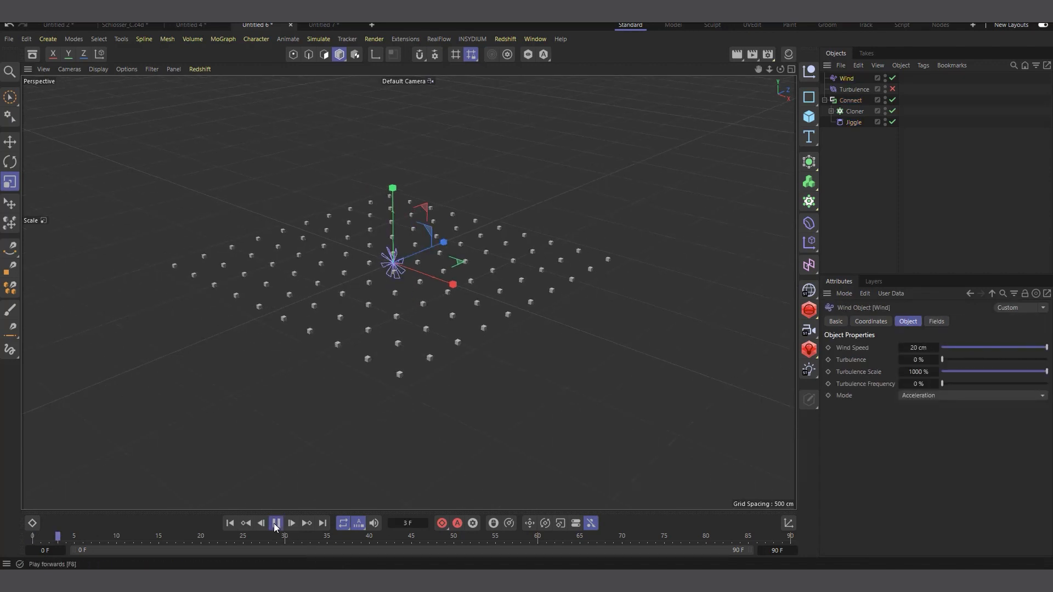
left_click(231, 523)
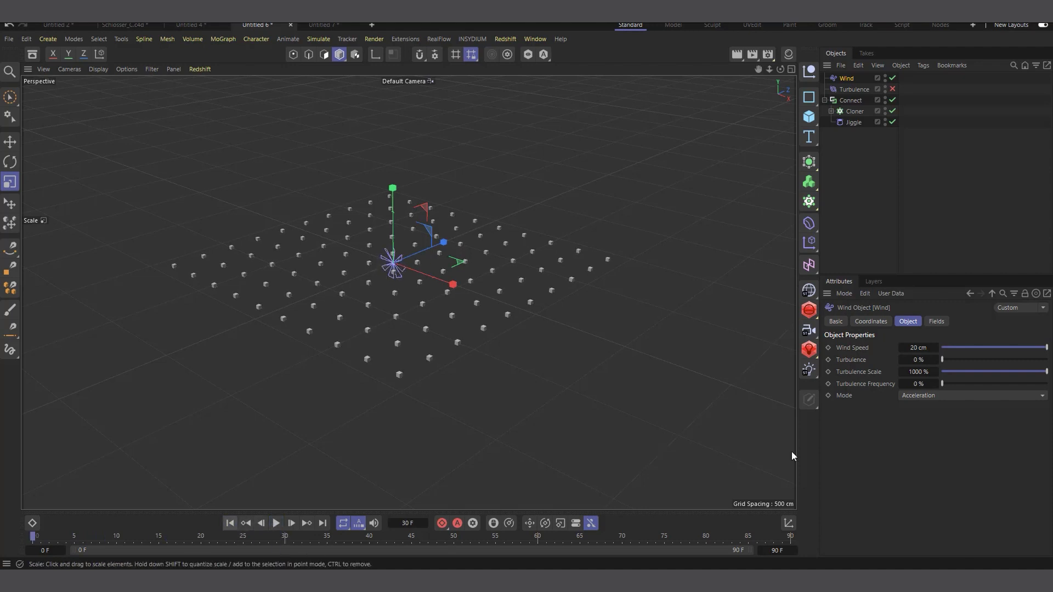
Set the Wind speed to 412.9 cm, play the animation and return to the first frame.
left_click_drag(936, 348, 880, 351)
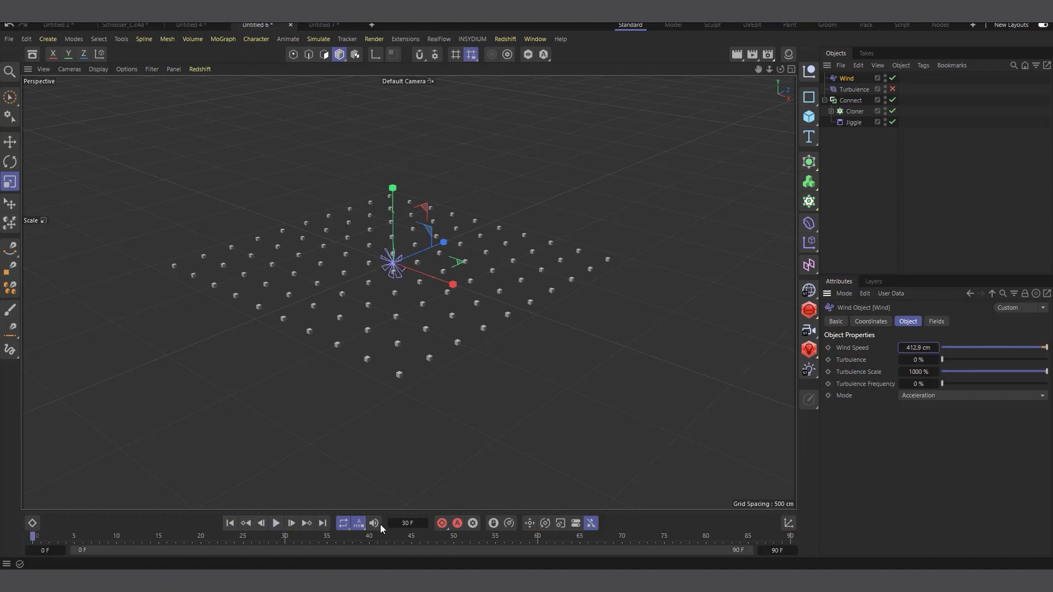
left_click(276, 523)
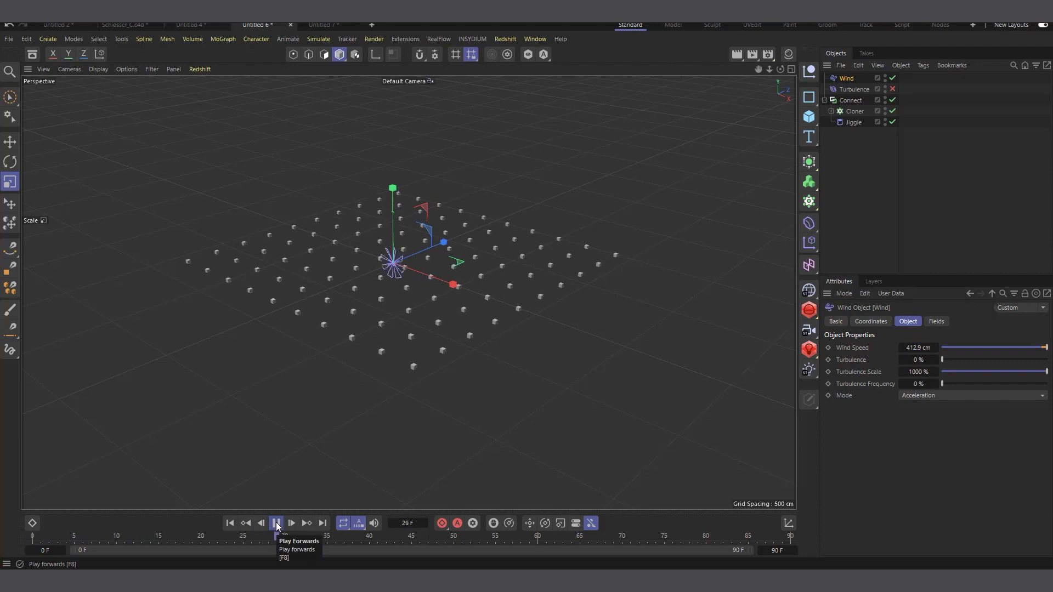
left_click(276, 524)
left_click(231, 525)
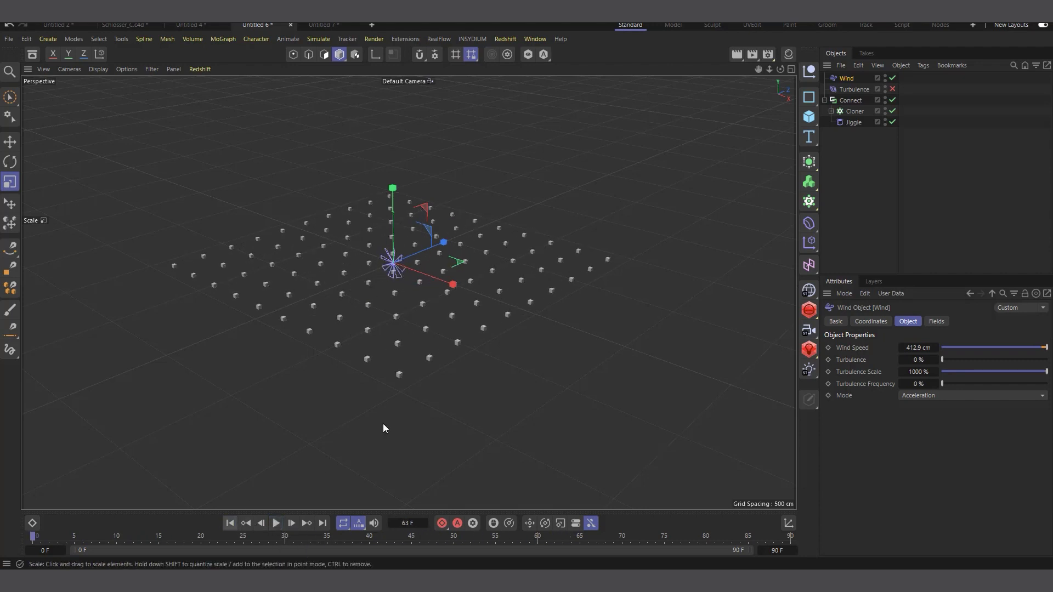
Raise the Jiggle deformer's stiffness to 100 %, play the animation and return to the first frame.
left_click(852, 122)
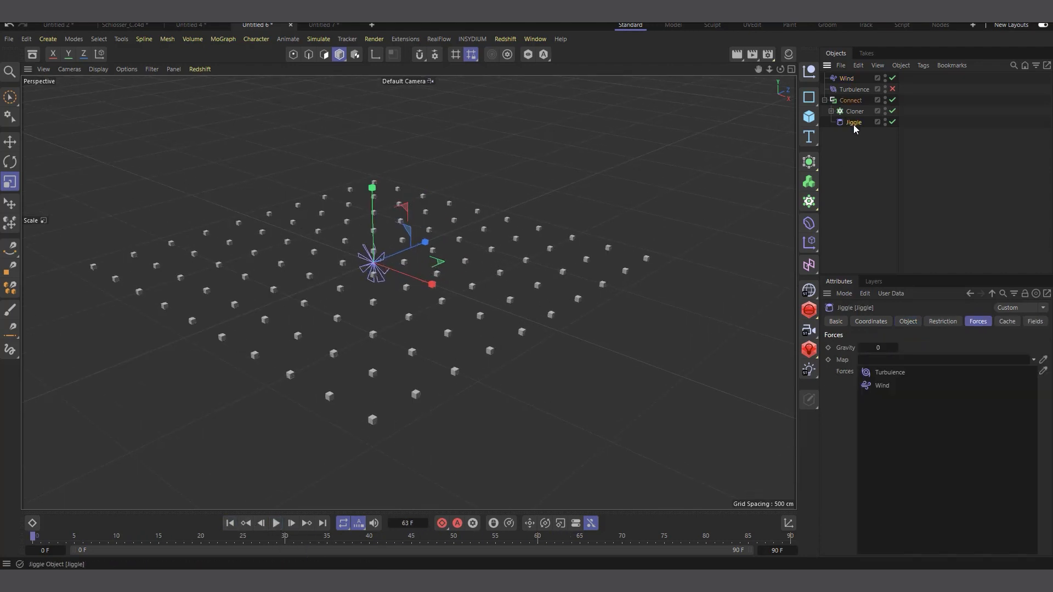
left_click(907, 323)
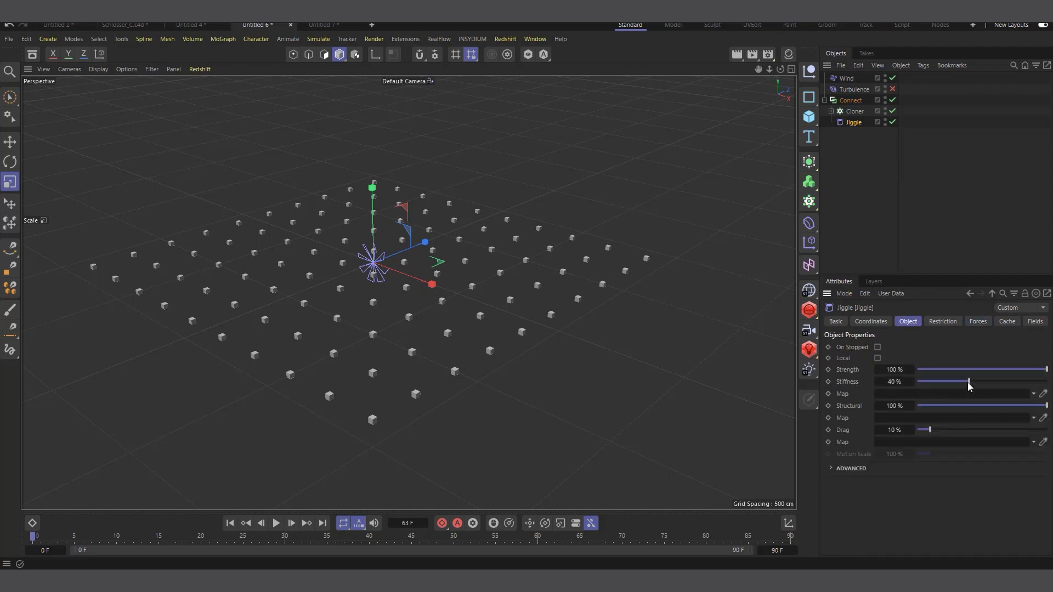
left_click_drag(969, 384, 1047, 383)
left_click(277, 524)
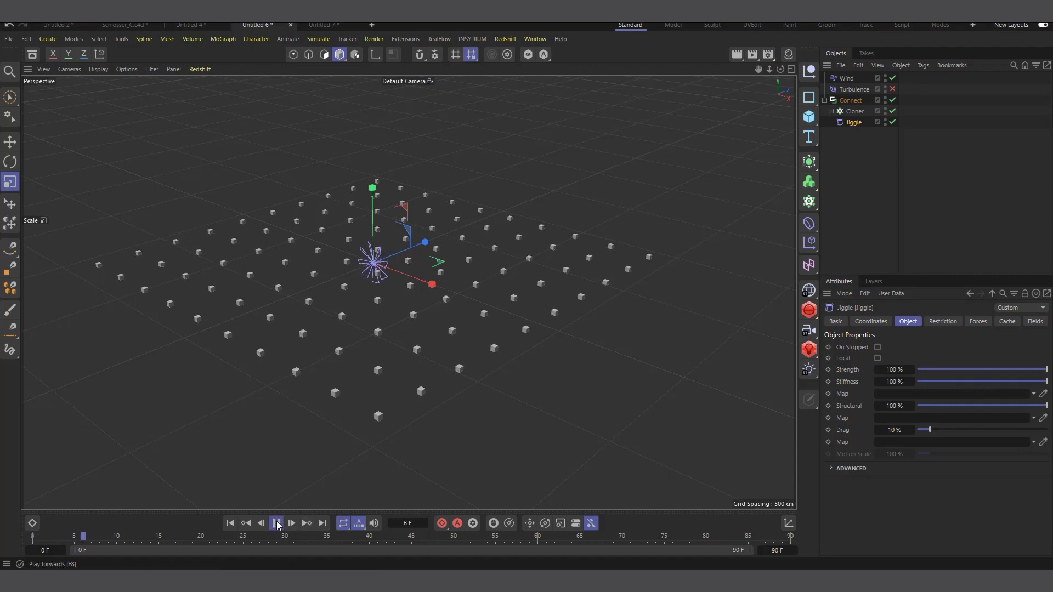
left_click(277, 524)
left_click(277, 524)
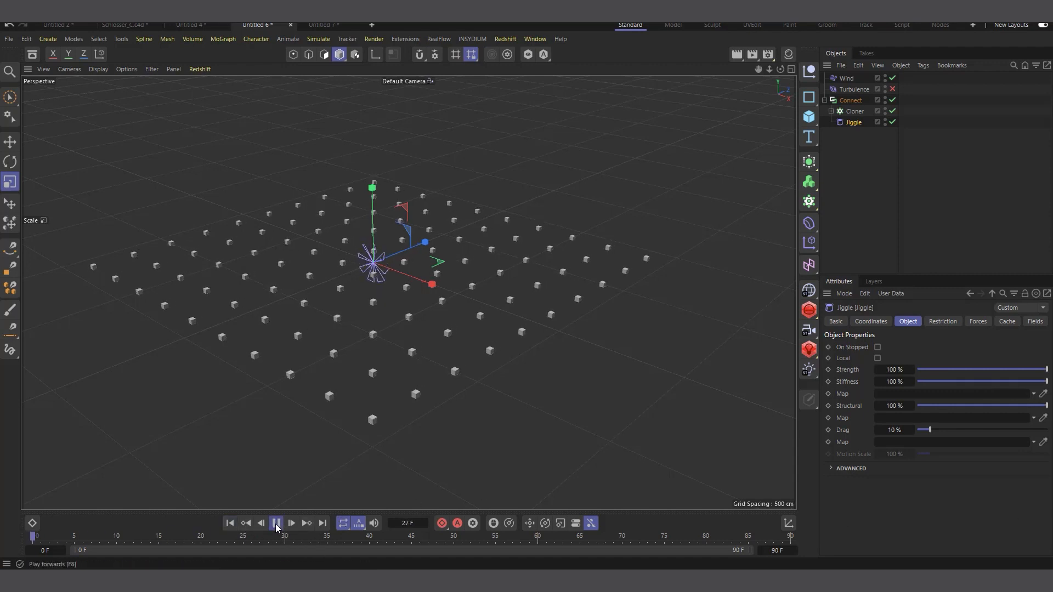
left_click(230, 523)
Set the Jiggle deformer's stiffness to 0 %, play the animation and return to the first frame.
left_click_drag(960, 388, 913, 384)
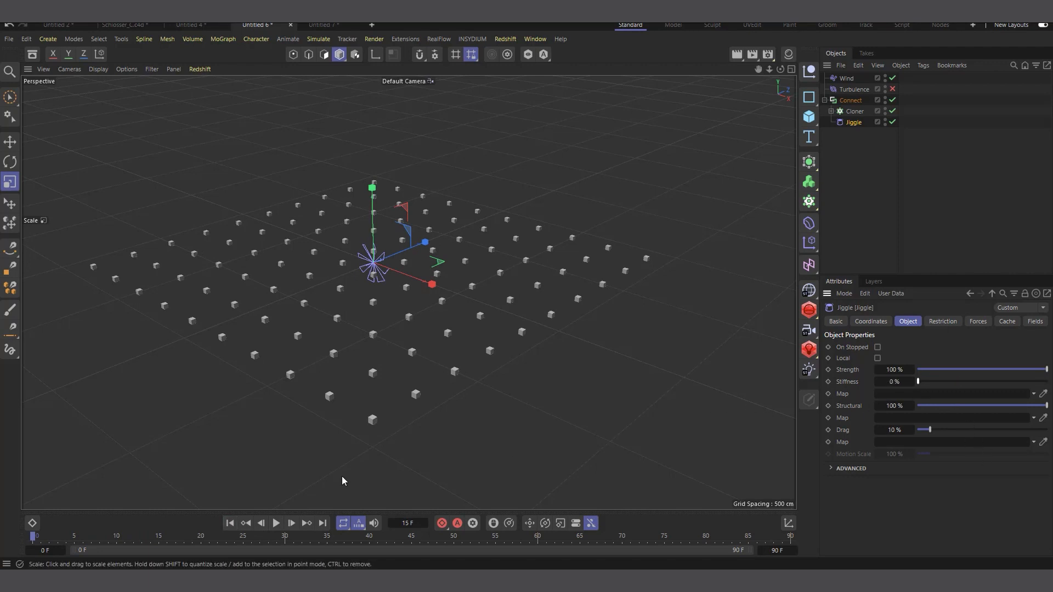
left_click(276, 523)
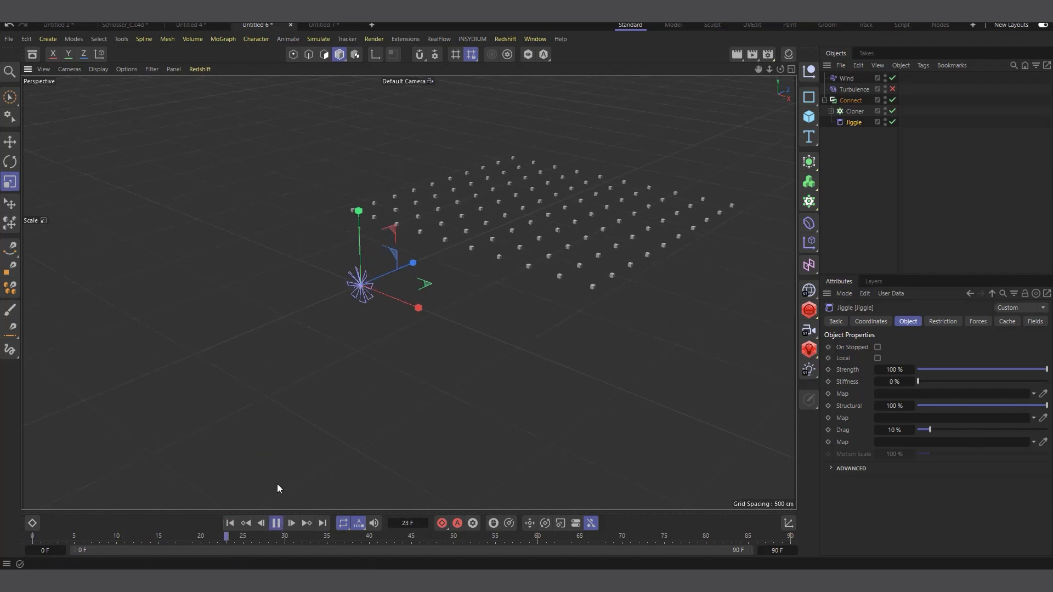
left_click(273, 524)
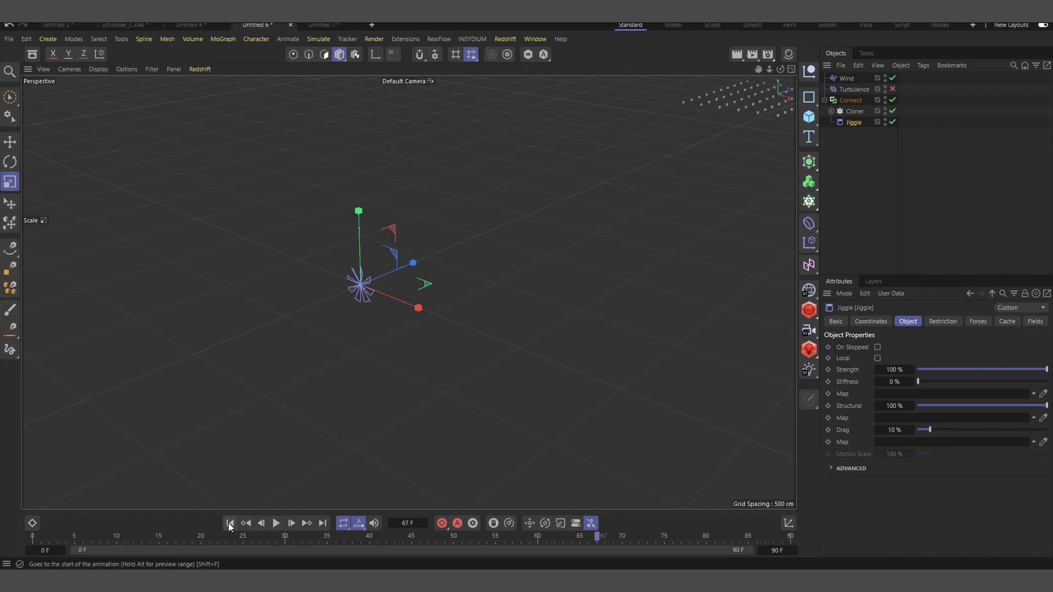
left_click(230, 523)
Delete the Wind force, re-enable the Turbulence force, play the animation and return to the first frame.
left_click(846, 78)
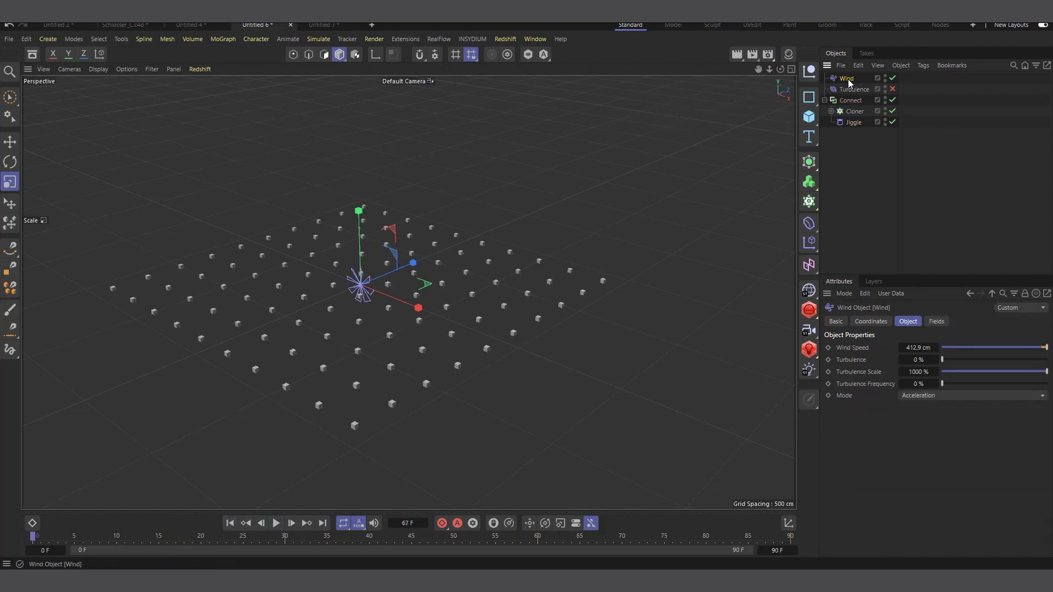
key("Delete")
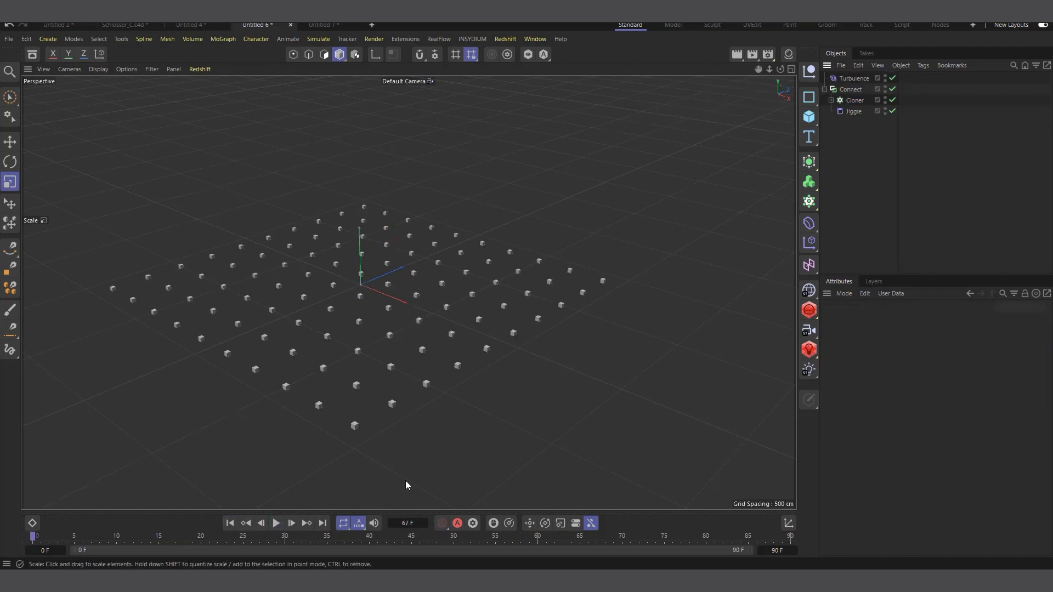
left_click(275, 524)
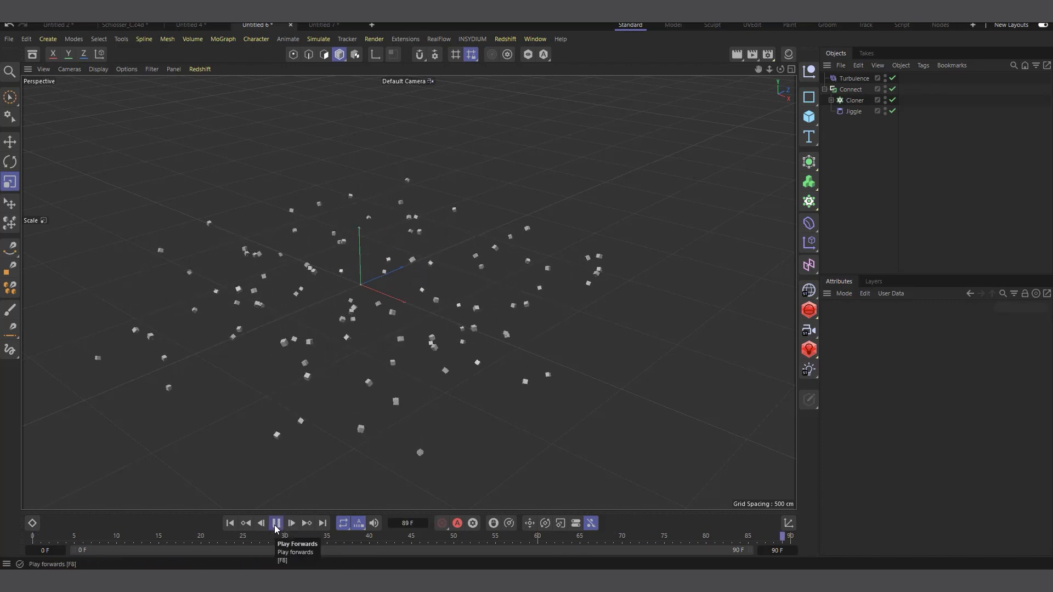
left_click(275, 524)
left_click(231, 524)
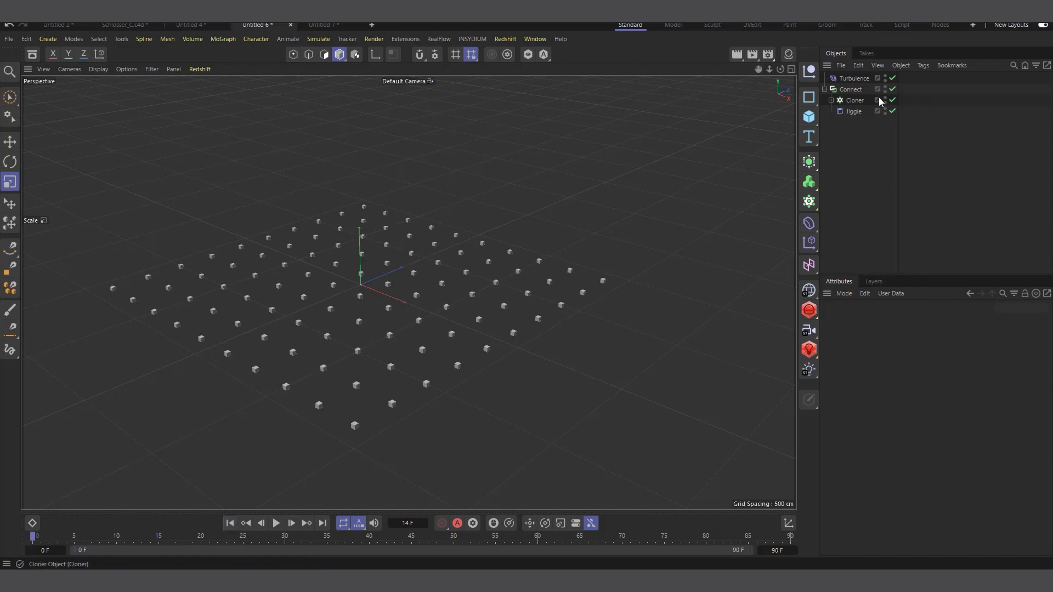
Set the Turbulence strength to 172.4 cm and scale to 131.11 %, play the animation and stop it.
left_click(844, 110)
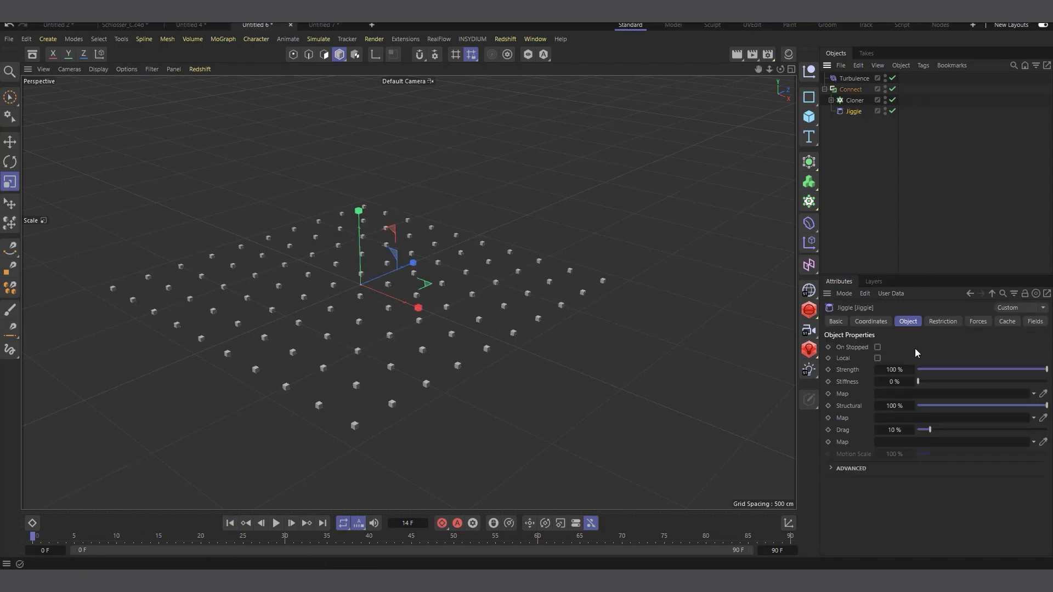
left_click(854, 79)
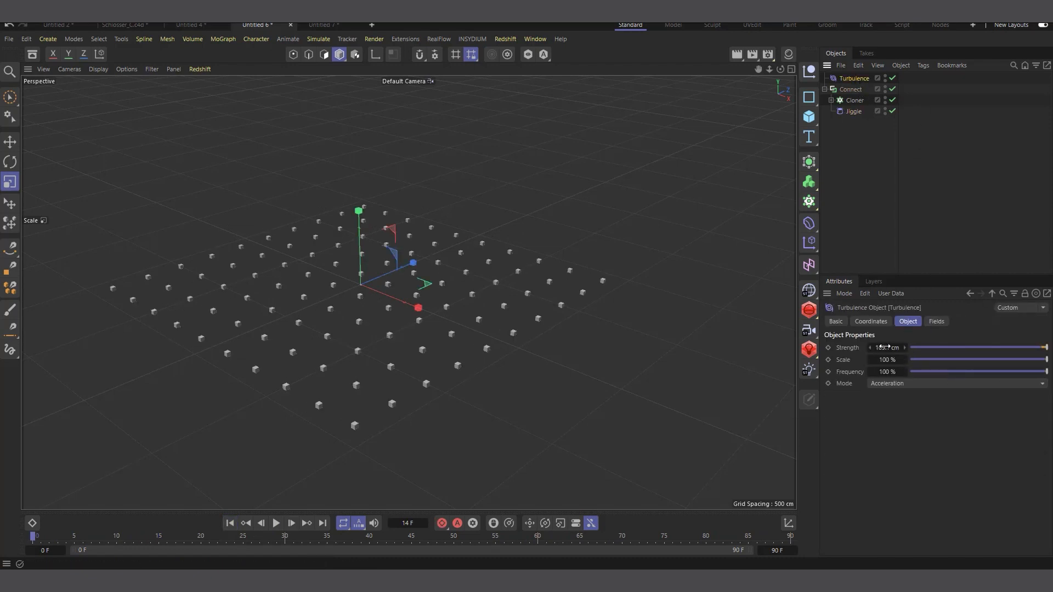
left_click_drag(884, 347, 886, 360)
left_click(276, 528)
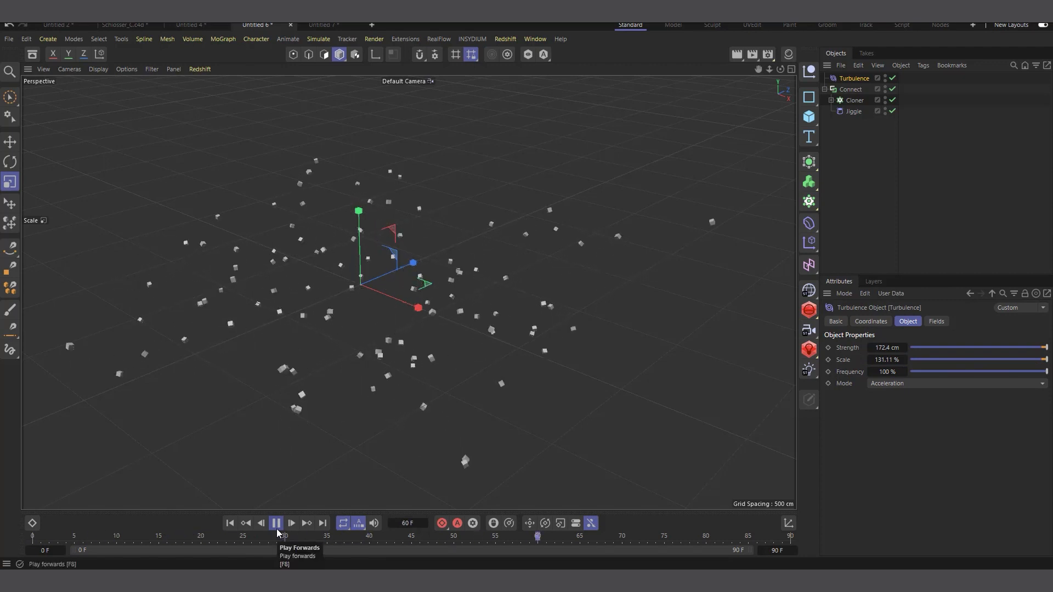
left_click(277, 527)
Play the turbulence animation with the cubes viewed close up, examine their scattered positions and return to the first frame.
scroll(353, 431, "up", 10)
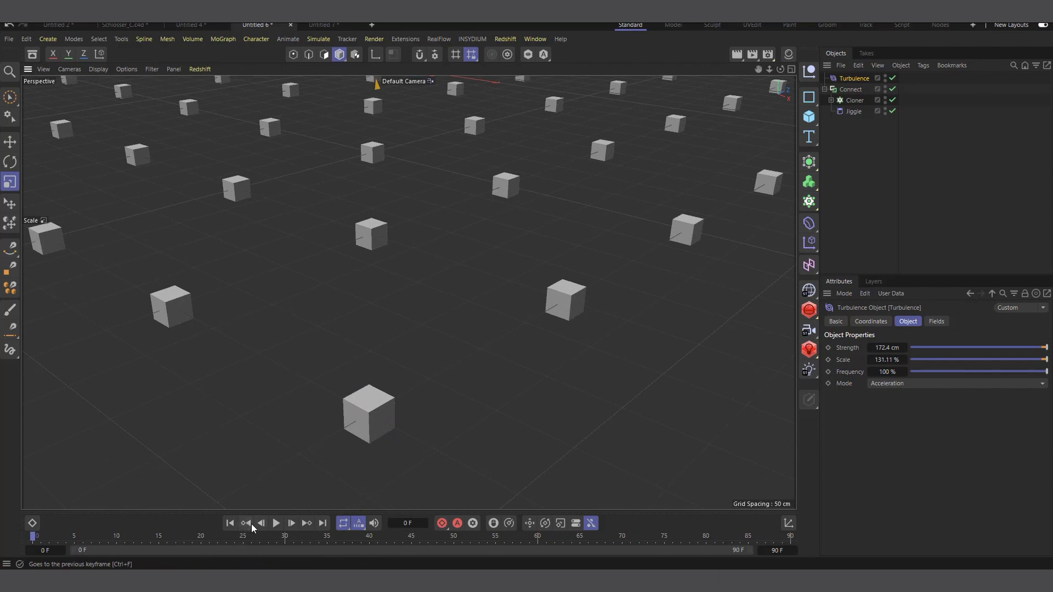
left_click(275, 526)
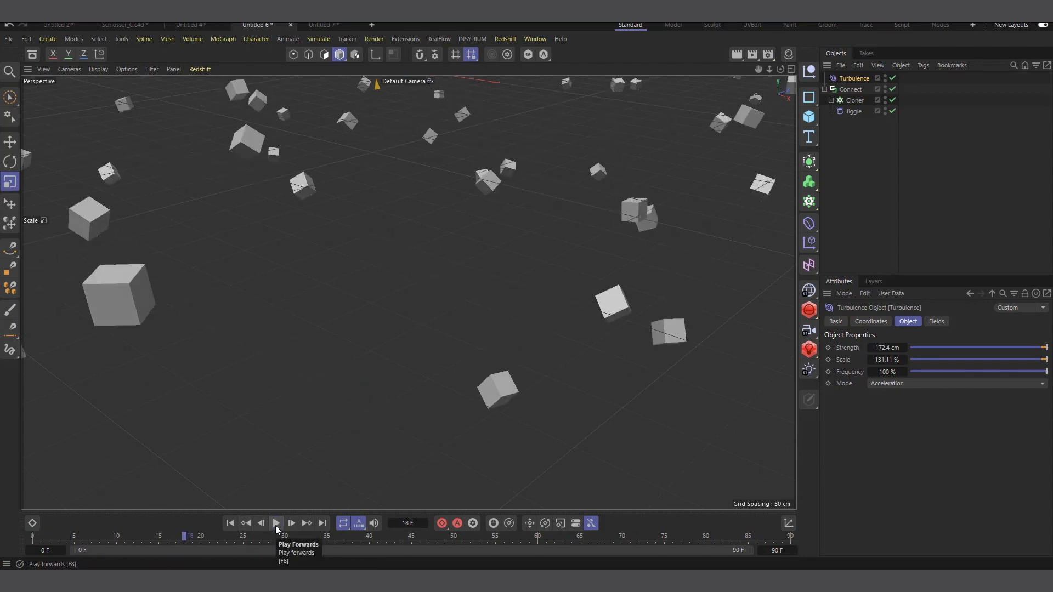
left_click(276, 525)
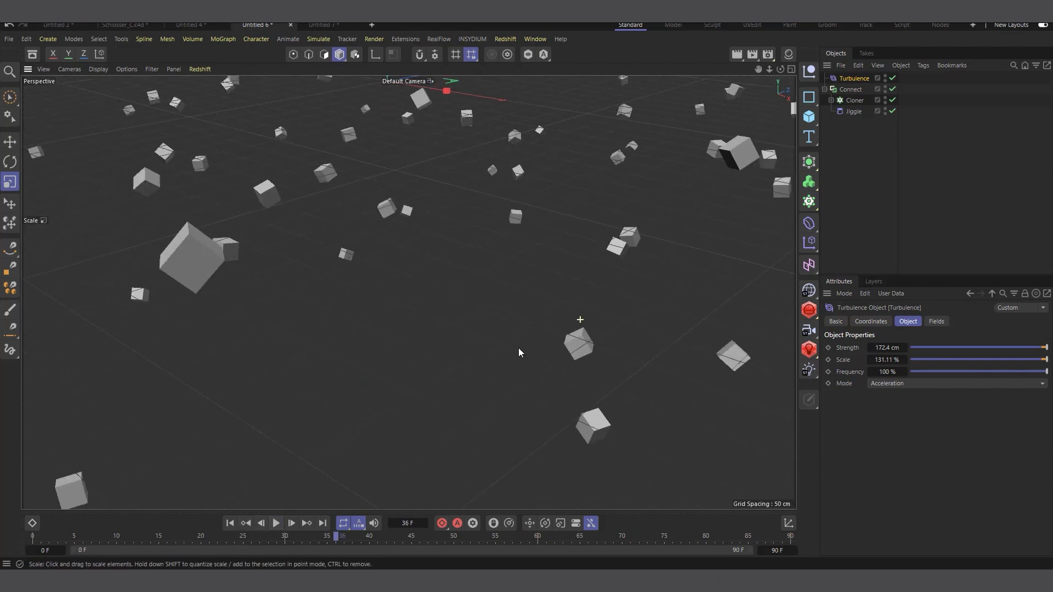
scroll(300, 336, "down", 4)
scroll(468, 357, "down", 5)
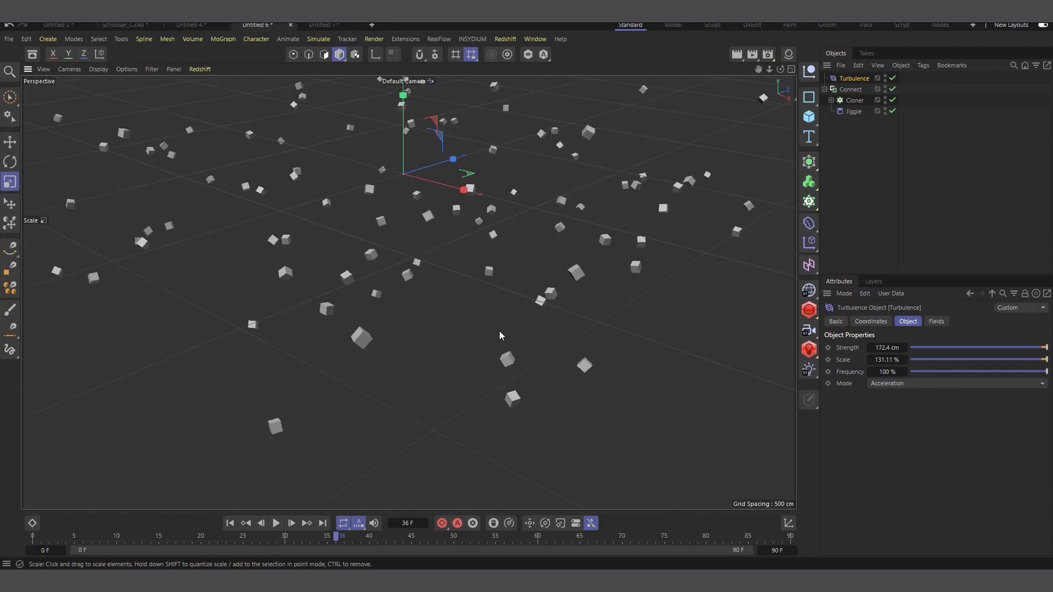
scroll(373, 353, "down", 2)
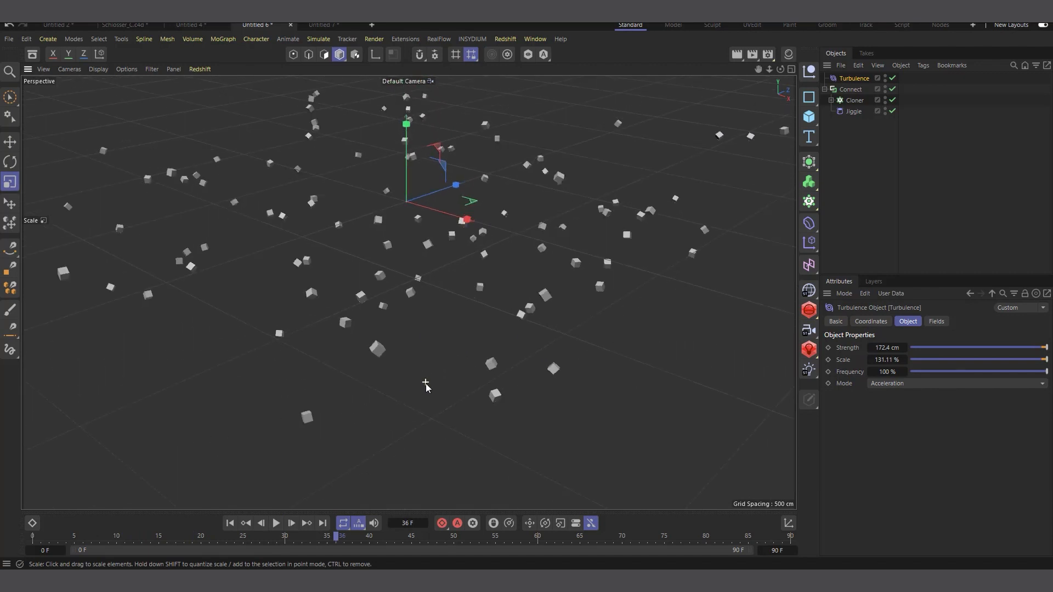
scroll(440, 380, "down", 2)
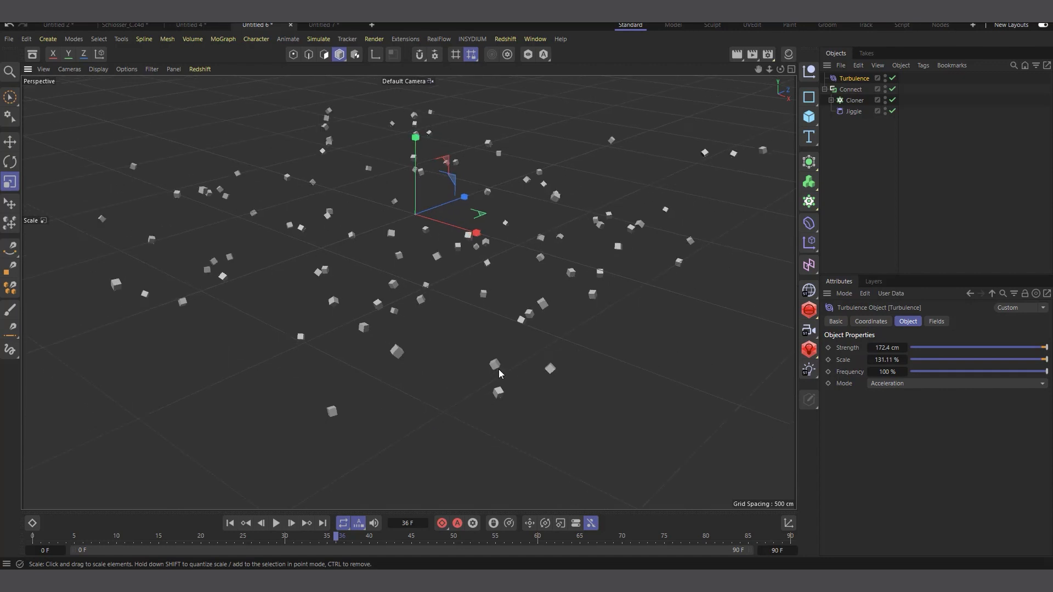
left_click(230, 524)
scroll(373, 374, "down", 3)
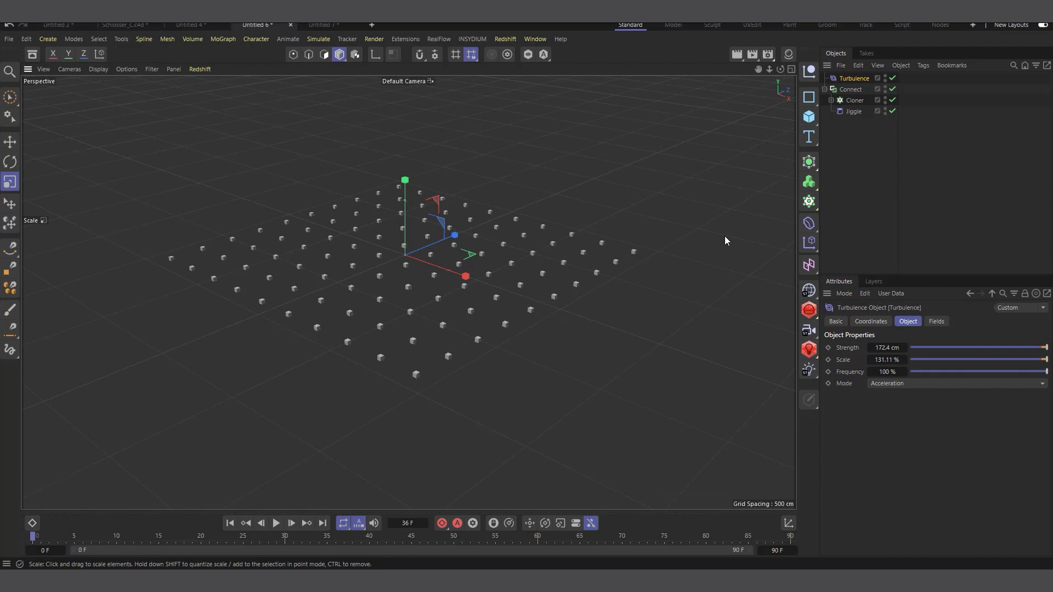
Take the Cloner out of the Connect object and replace its Cube child with a new Polygon object.
left_click(847, 139)
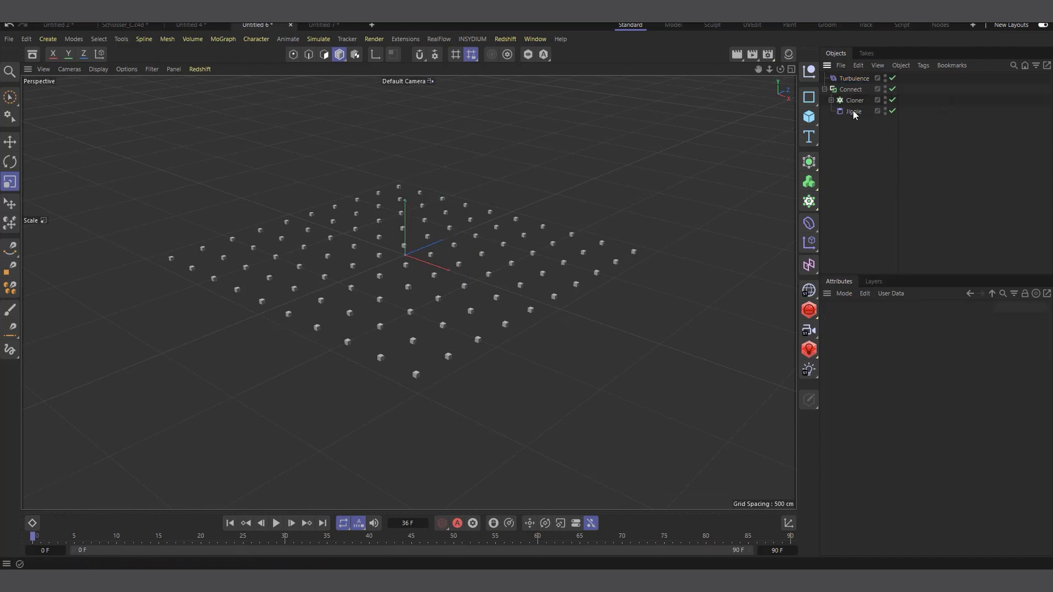
left_click_drag(854, 100, 862, 207)
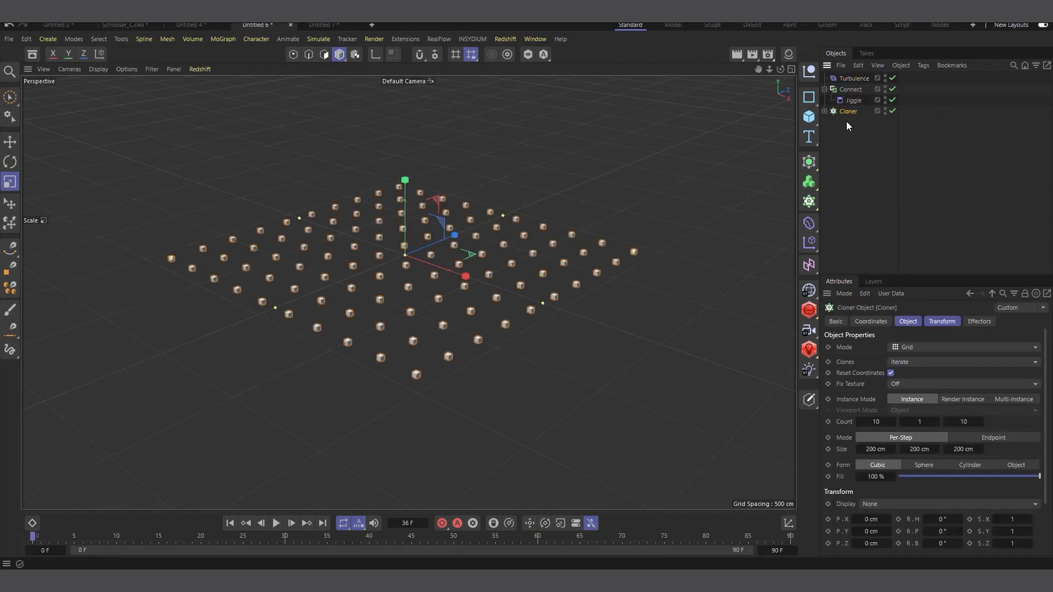
left_click(810, 118)
left_click(854, 175)
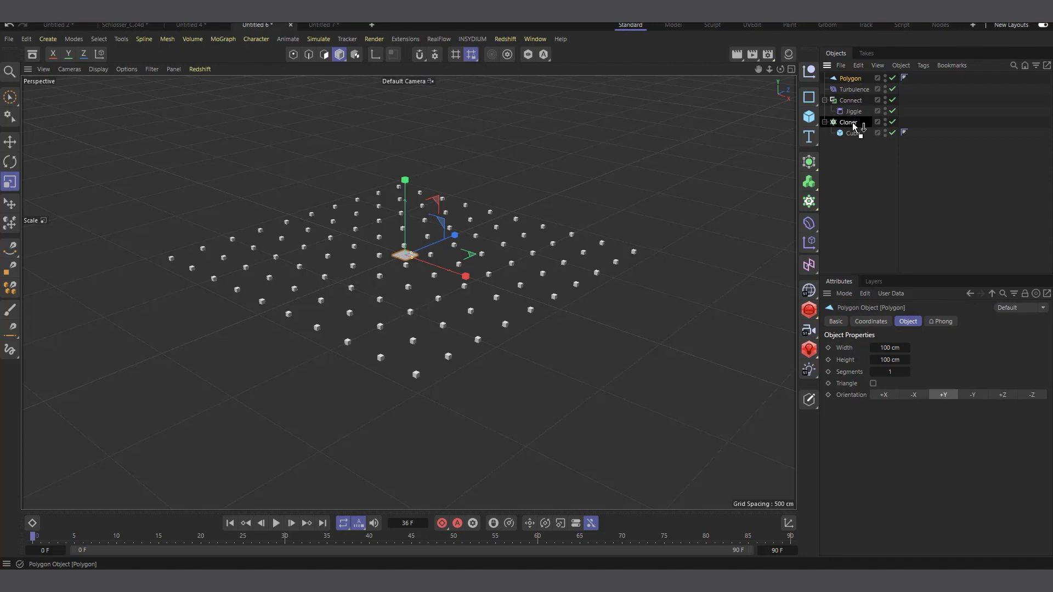
left_click_drag(852, 123, 847, 192)
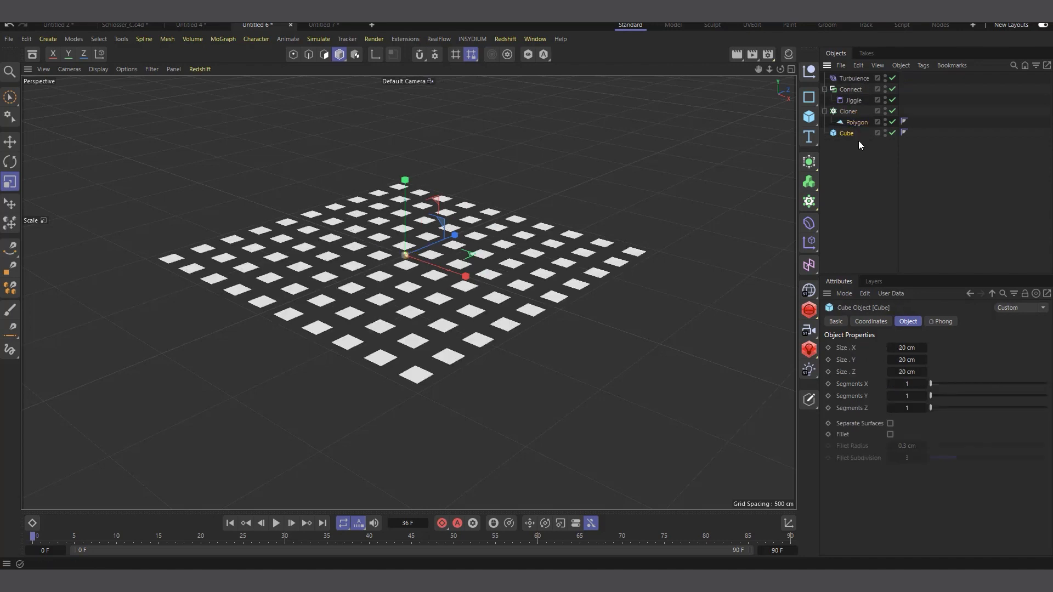
Scale the cloned Polygon down to about 28 % and put the Cloner back under Connect, above the Jiggle deformer.
left_click(855, 122)
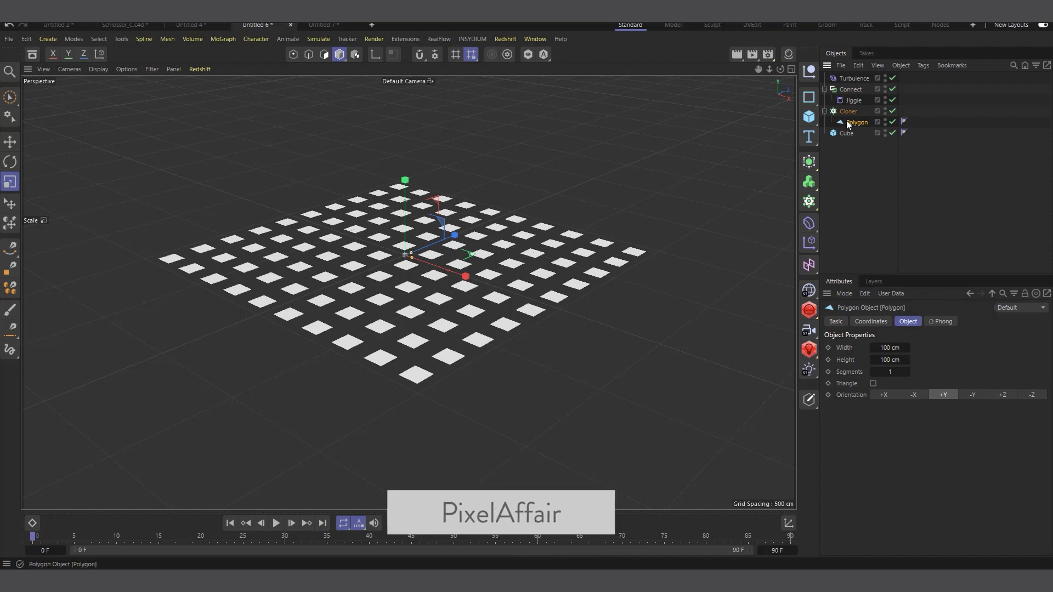
key("t")
left_click_drag(664, 217, 267, 266)
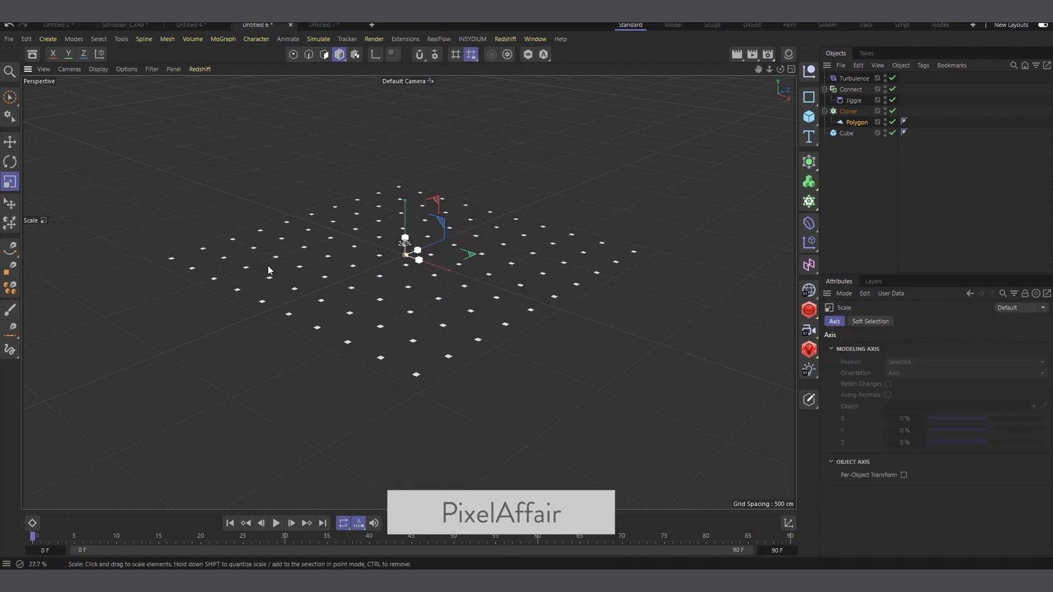
left_click(825, 111)
left_click_drag(848, 111, 856, 99)
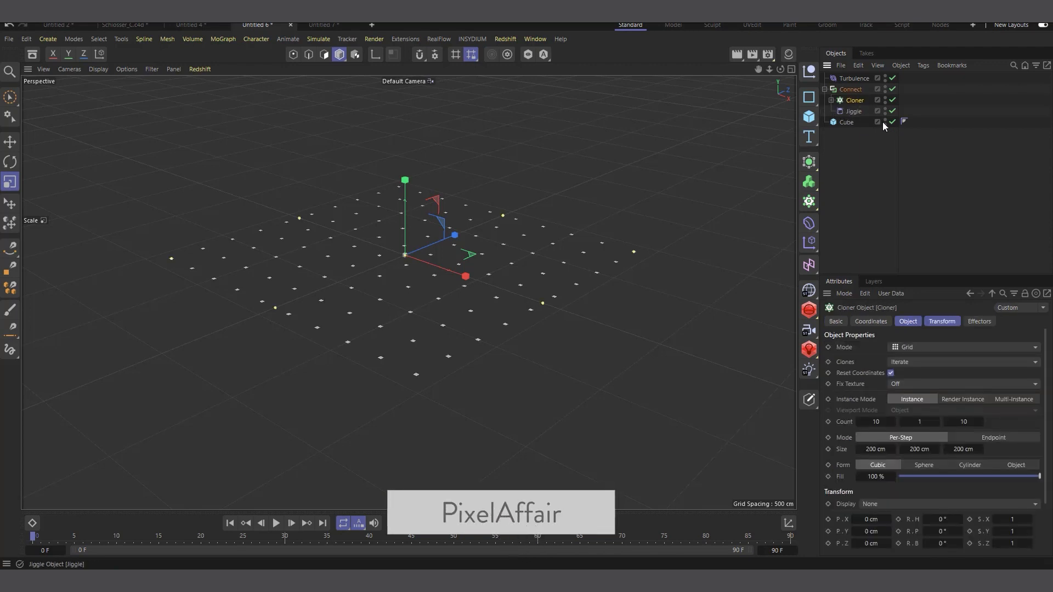
Hide and disable the standalone Cube, play the polygon animation, return to the first frame and collapse the Connect hierarchy.
left_click(892, 122)
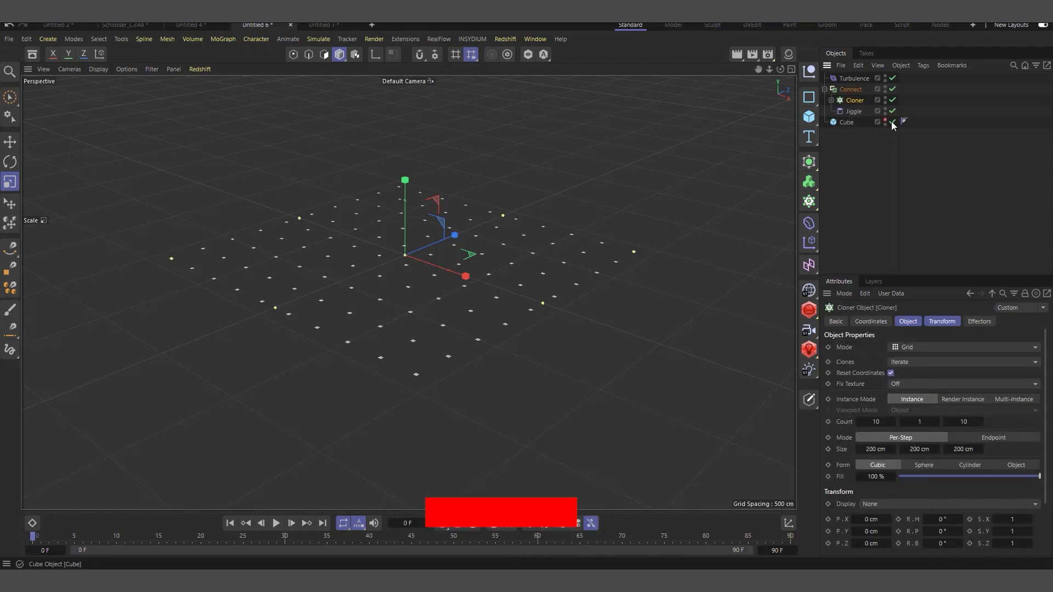
left_click(276, 523)
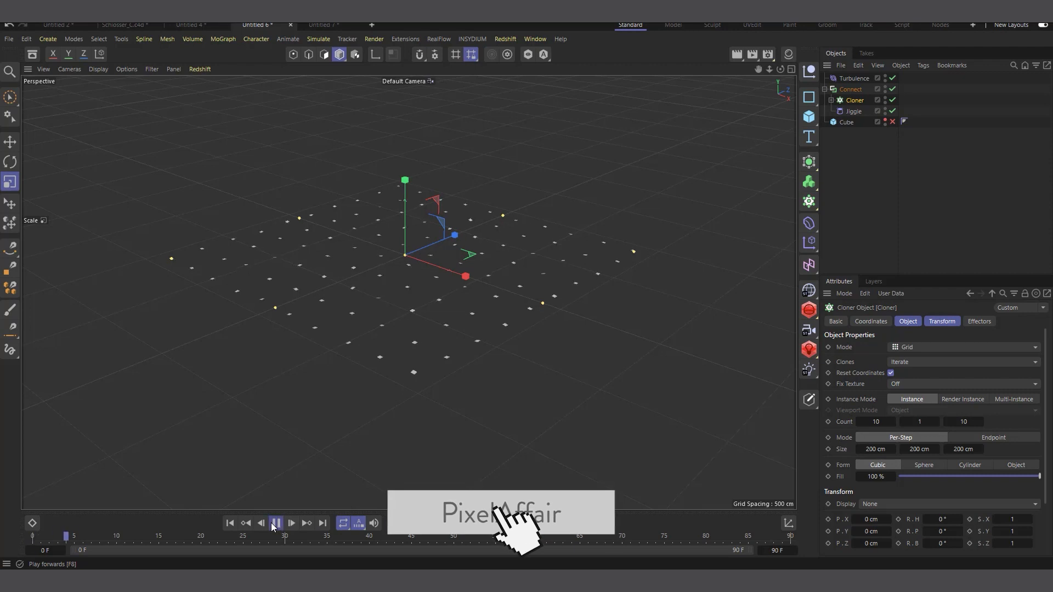
left_click(230, 523)
left_click(824, 89)
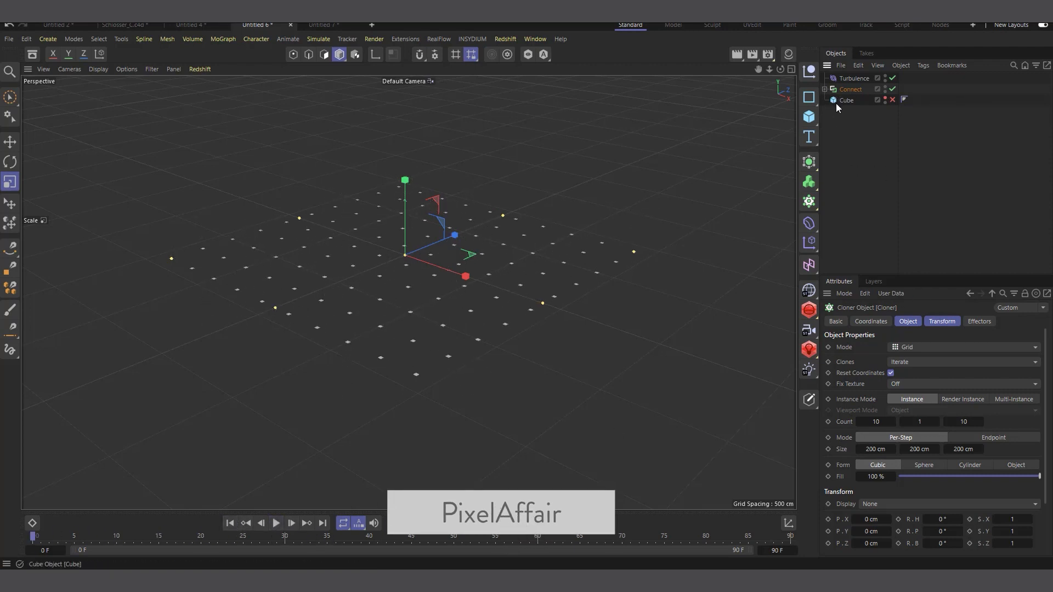
Put the standalone Cube into a new Cloner and set the Cloner's mode to Object.
left_click(839, 101)
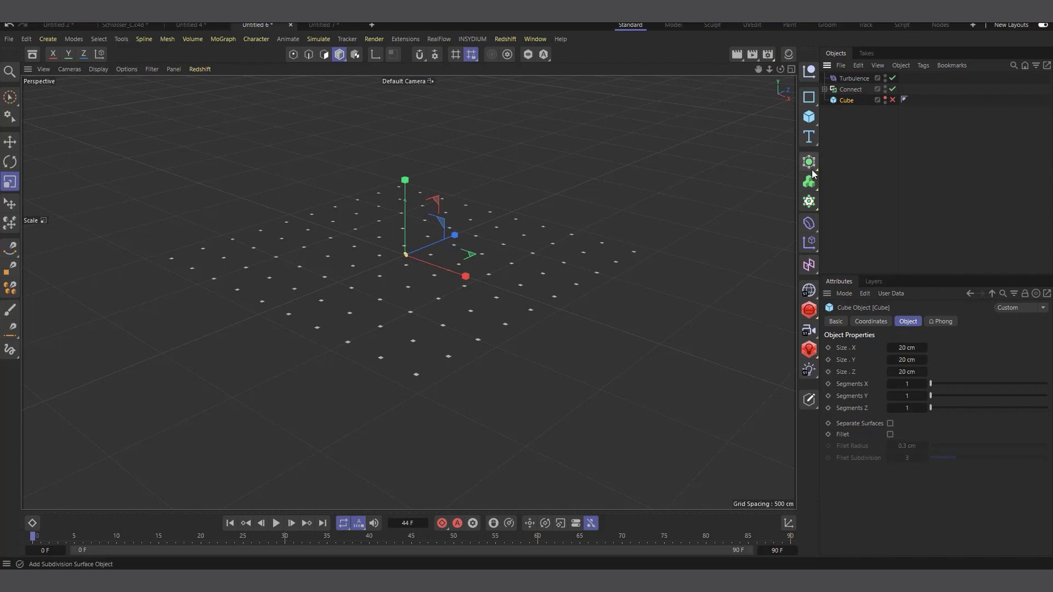
left_click(808, 202)
left_click_drag(847, 78, 848, 80)
left_click(848, 79)
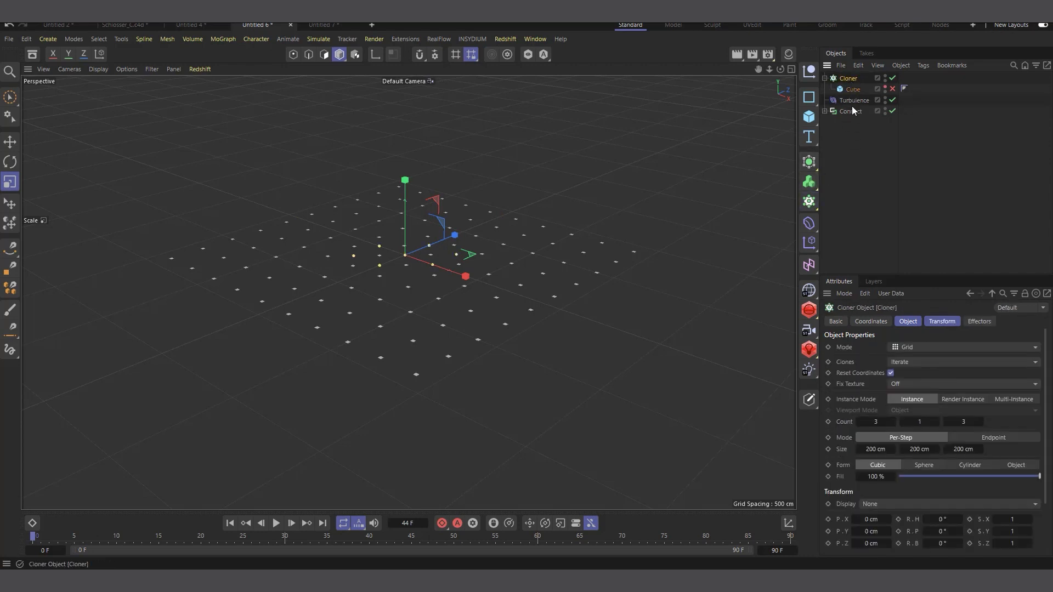
left_click(917, 348)
left_click(922, 361)
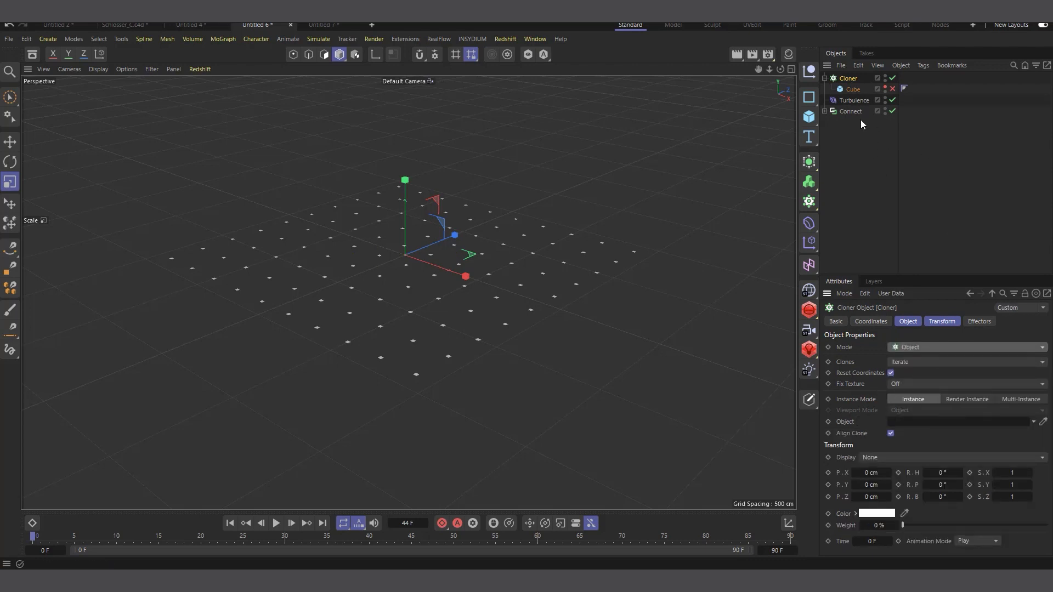
Assign the Connect object as the new Cloner's source object and enable its Cube child.
left_click(835, 113)
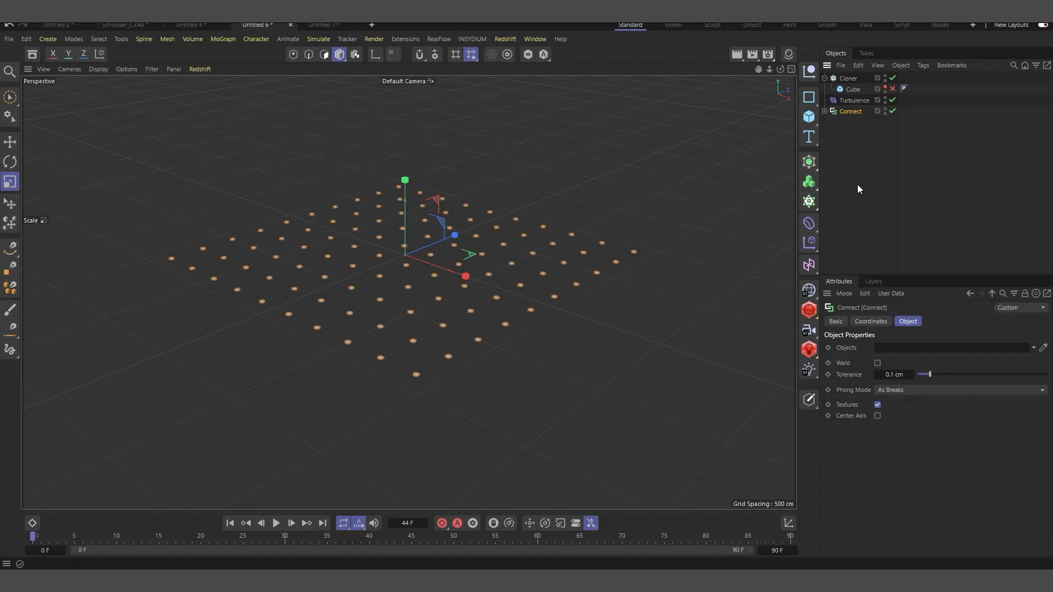
left_click(850, 78)
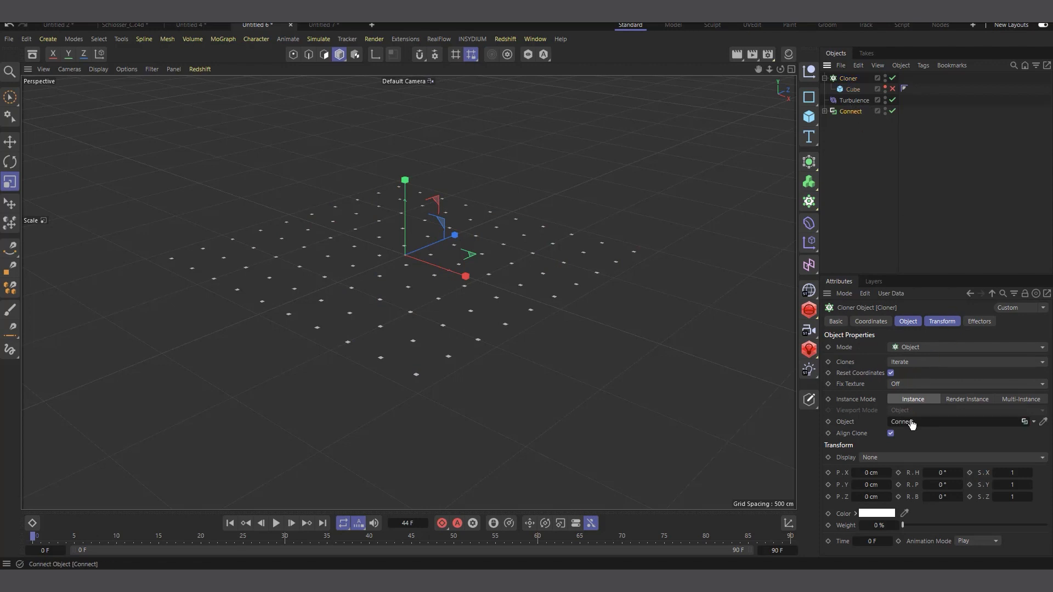
left_click_drag(911, 424, 914, 424)
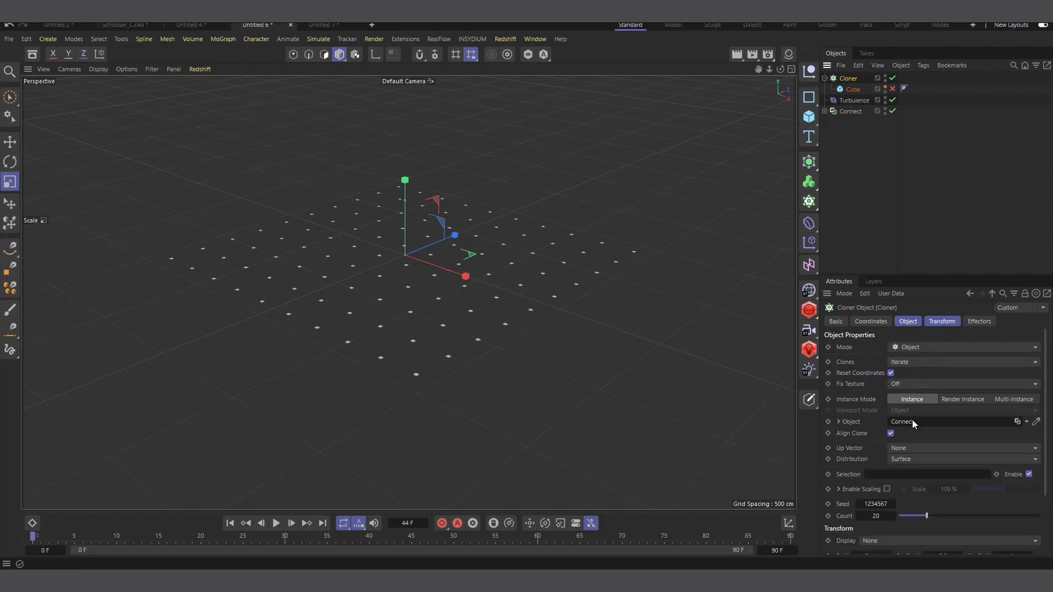
left_click(884, 87)
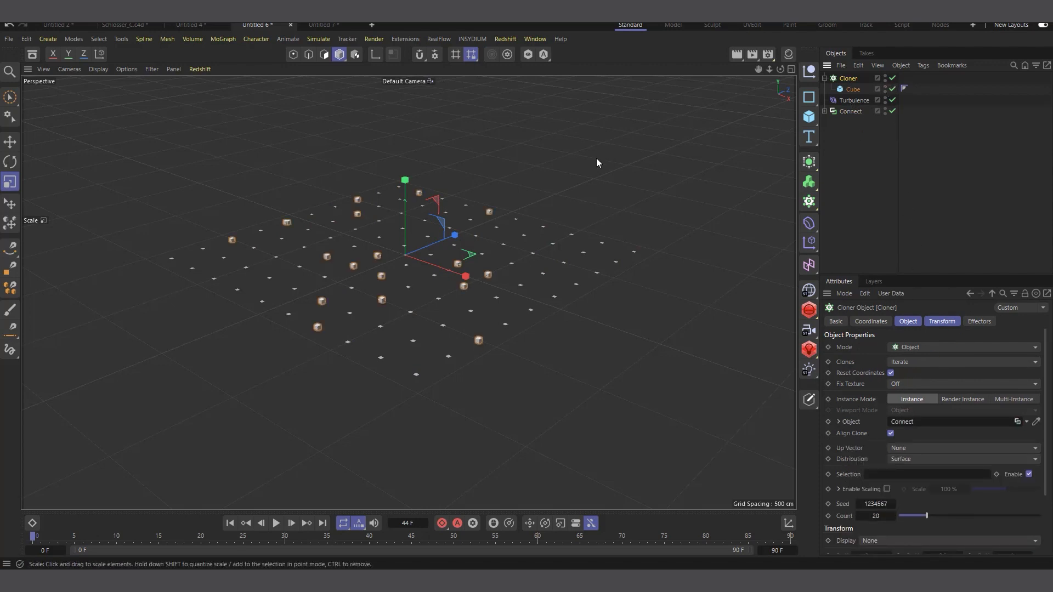
Set the Cloner's distribution over the Connect object to Polygon Center.
scroll(313, 316, "up", 3)
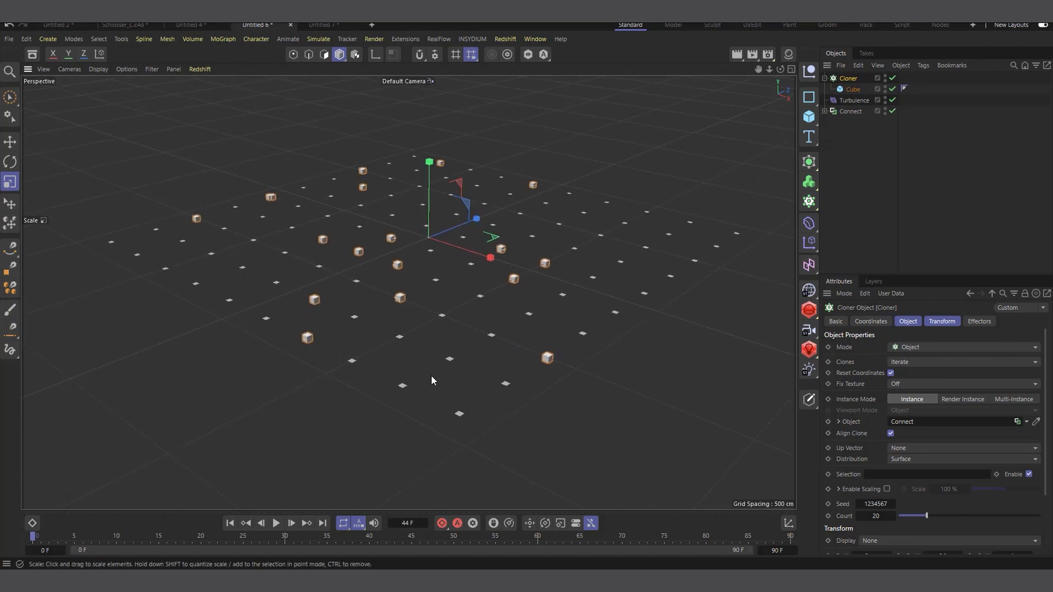
left_click(918, 461)
left_click(927, 495)
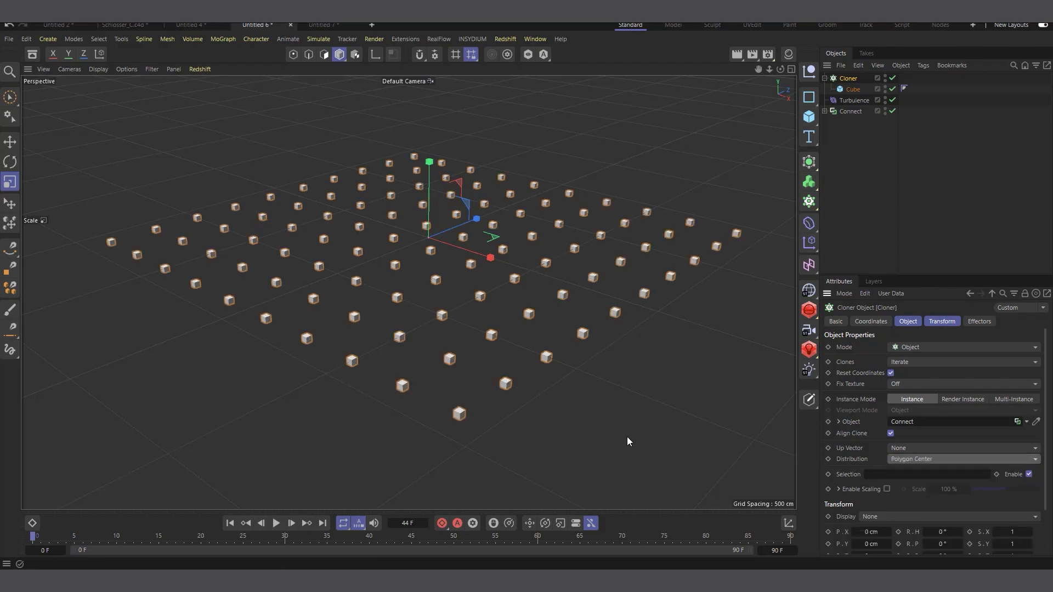
scroll(368, 321, "down", 1)
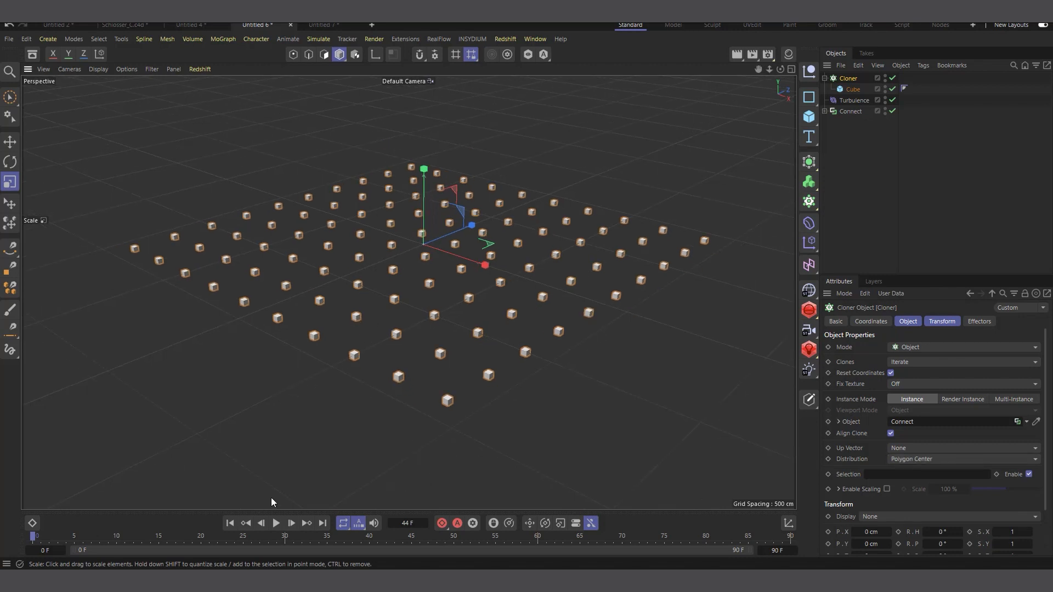
Play the turbulence animation, pause it and examine the rotated, scattered cube clones close up.
left_click(276, 522)
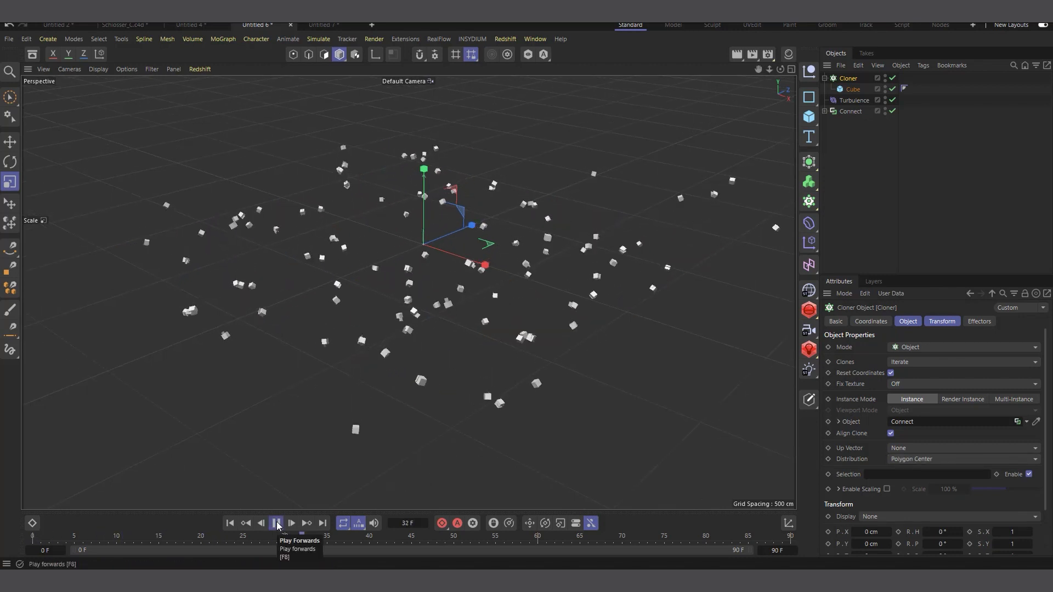
left_click(276, 522)
scroll(340, 351, "up", 2)
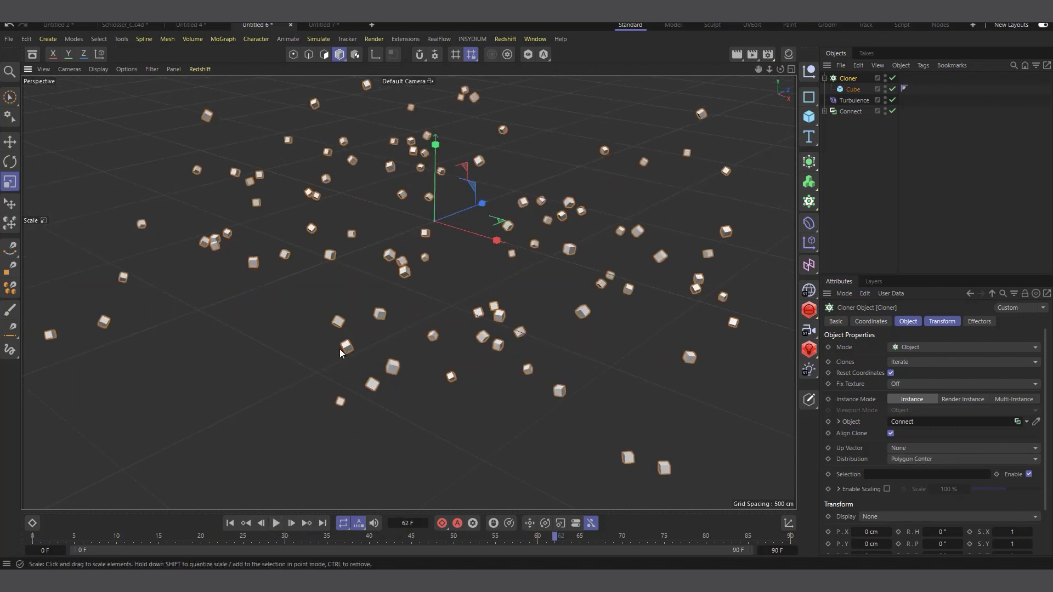
scroll(340, 351, "up", 3)
scroll(364, 354, "down", 2)
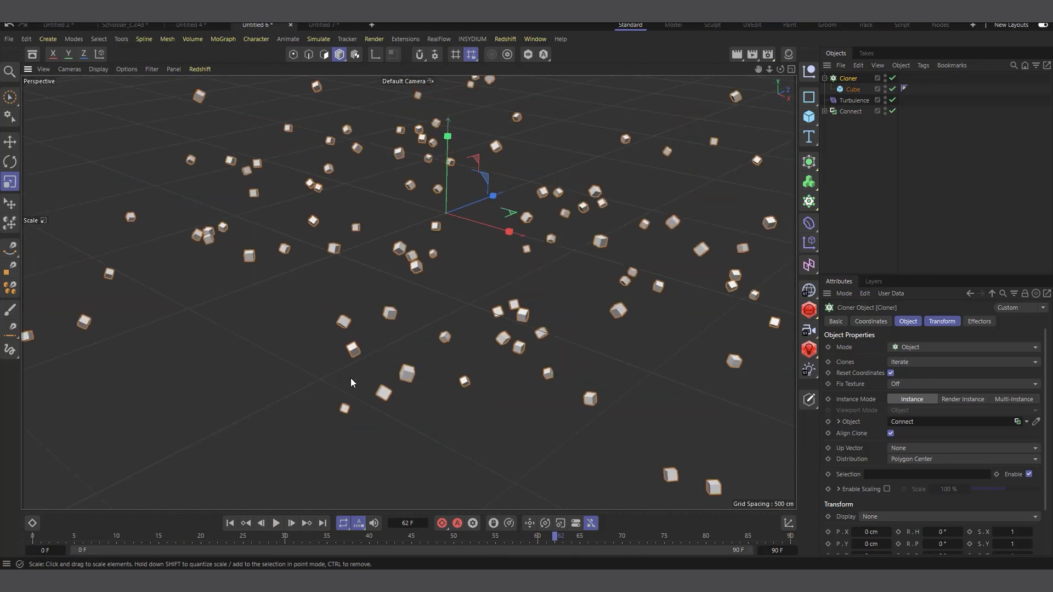
scroll(350, 377, "down", 3)
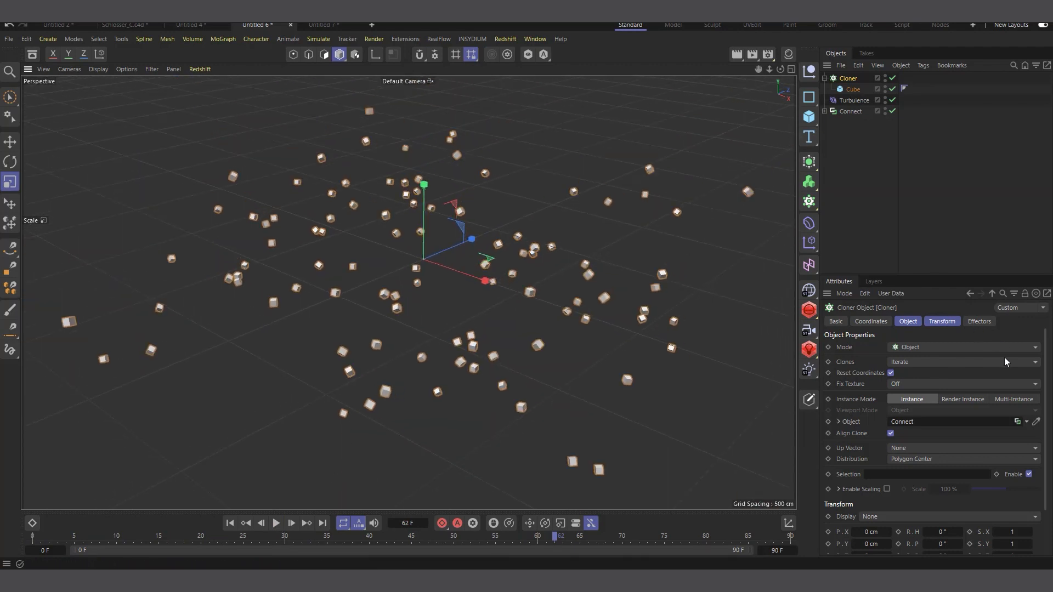
Switch the Cloner's instance mode to Multi-Instance and play the animation to check the cube clones.
left_click(1015, 401)
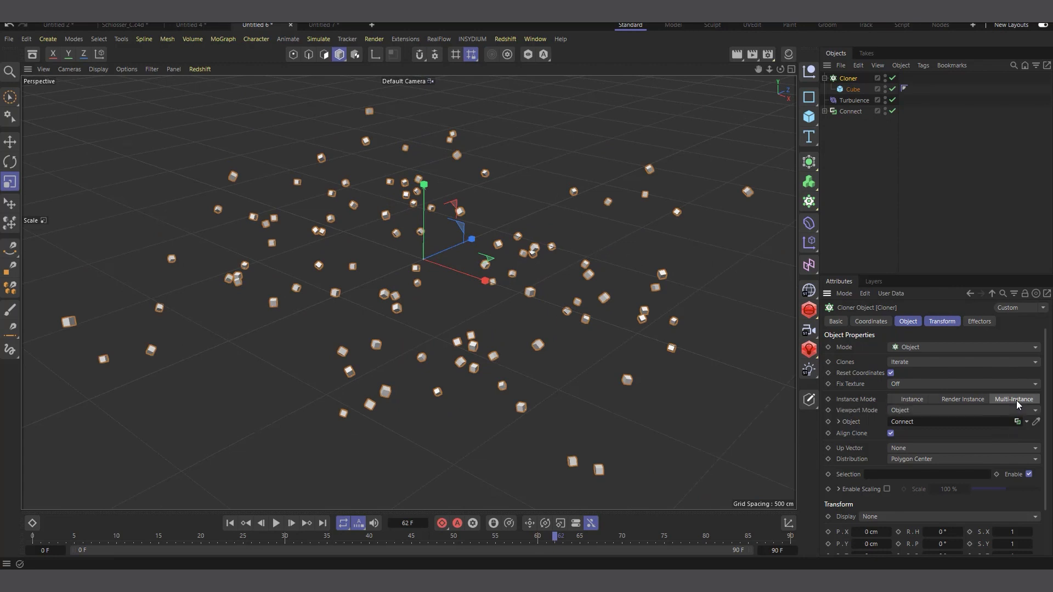
left_click(276, 523)
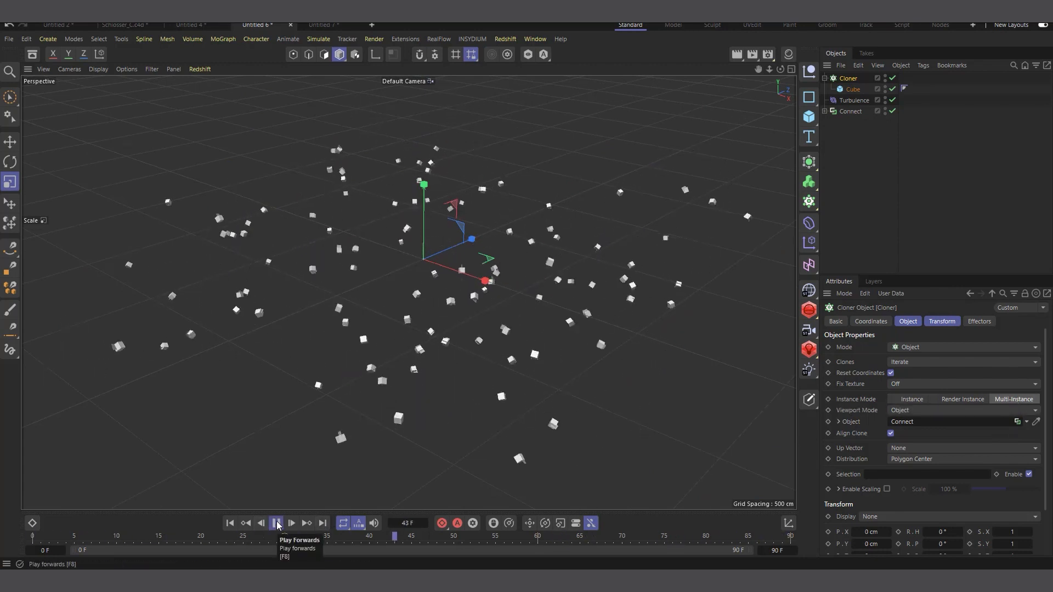
left_click(277, 523)
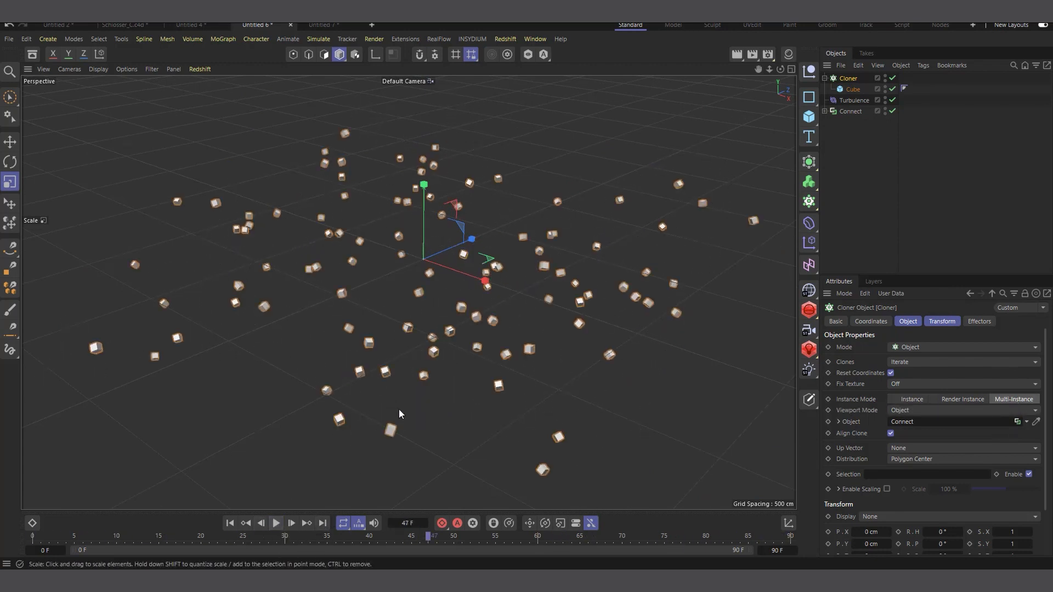
left_click(320, 38)
mouse_move(329, 59)
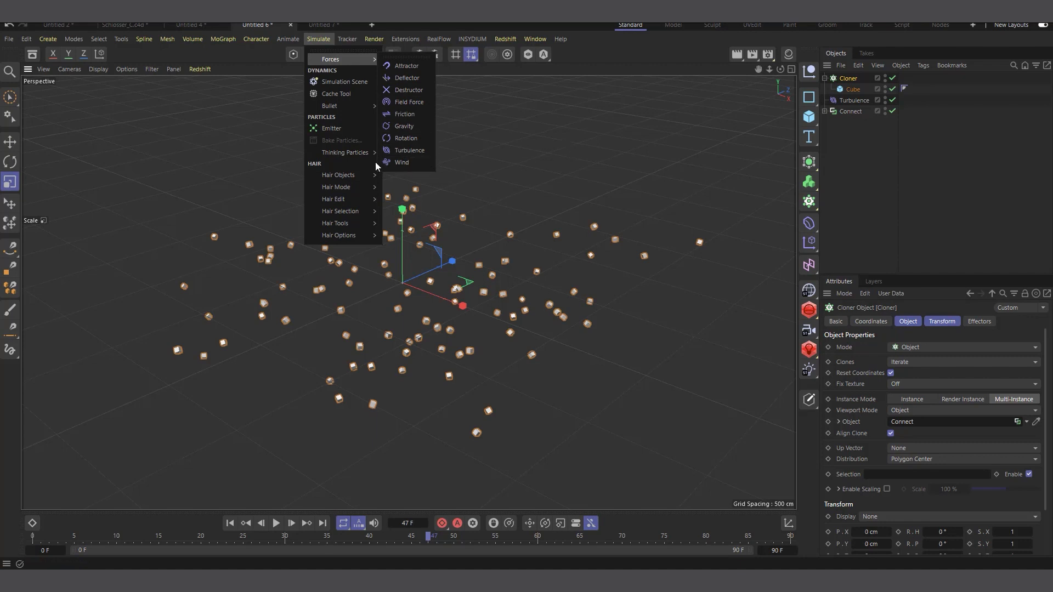
left_click(857, 169)
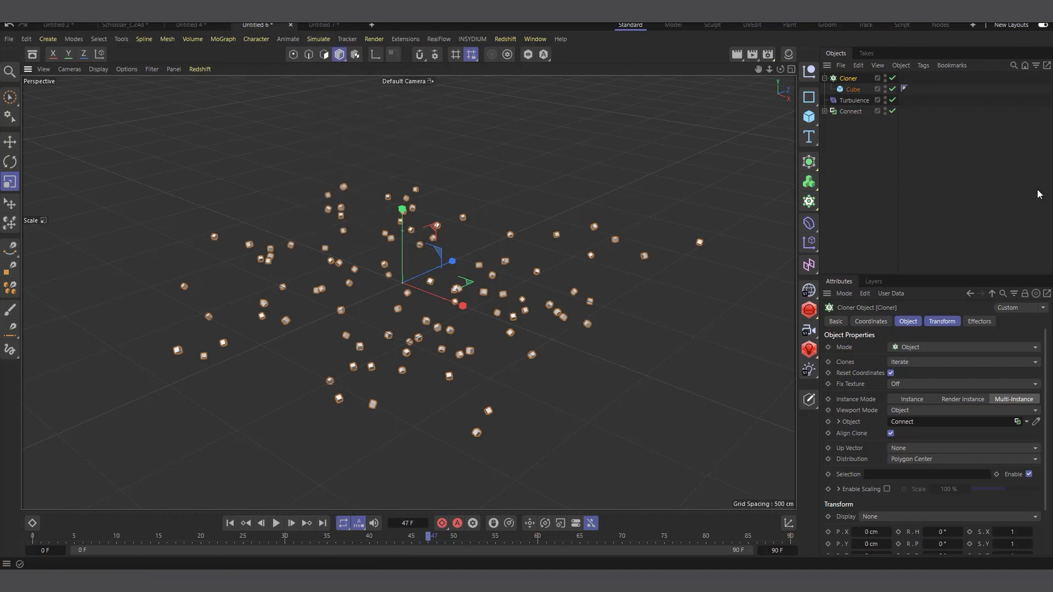
Return to the first frame, add a Linear Field to the Turbulence force and play the animation to check its falloff.
left_click(854, 101)
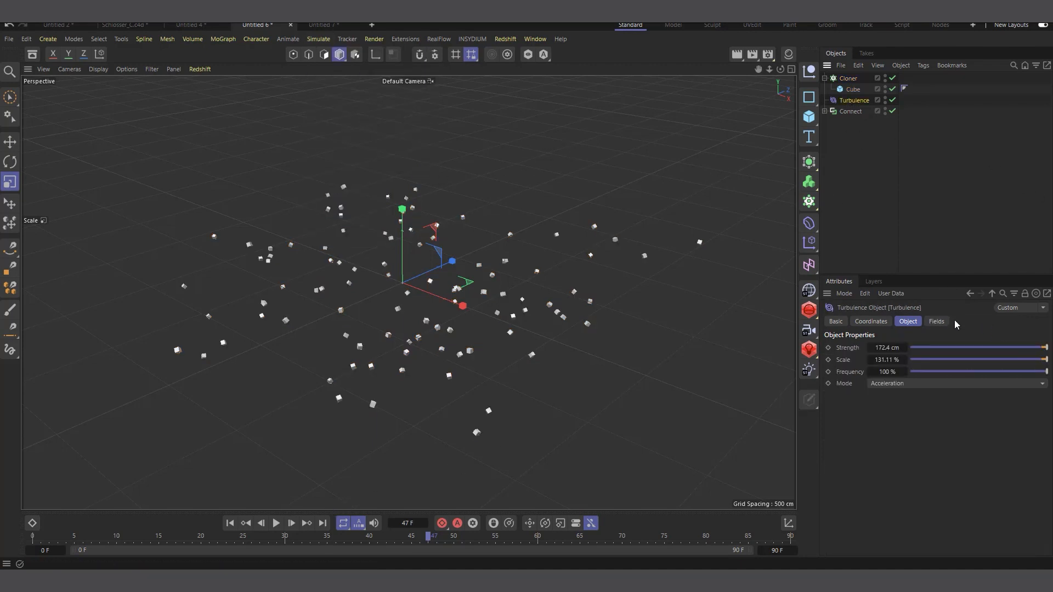
left_click(936, 323)
left_click(232, 525)
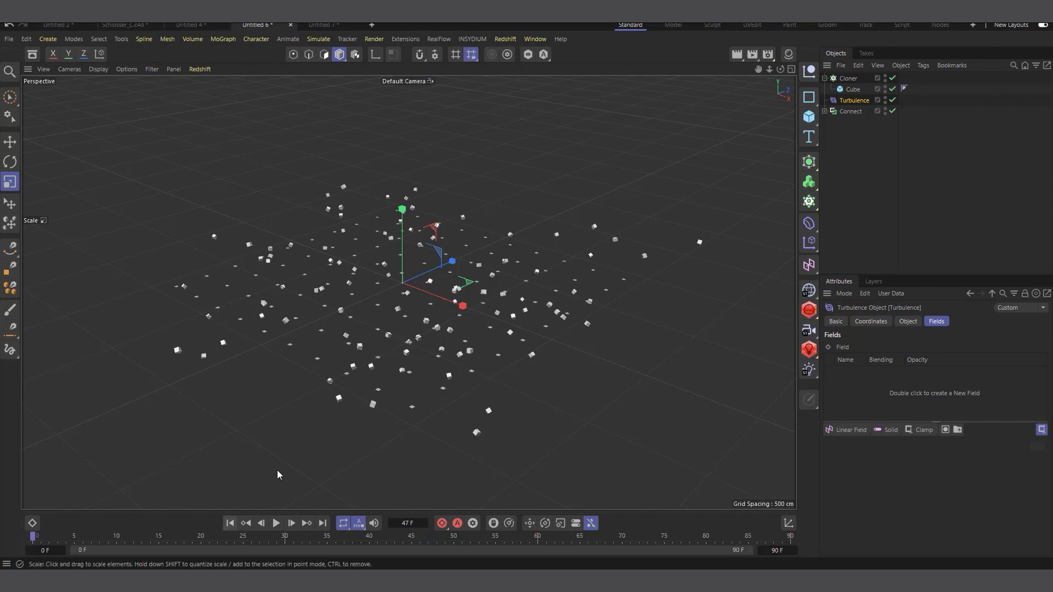
left_click(847, 432)
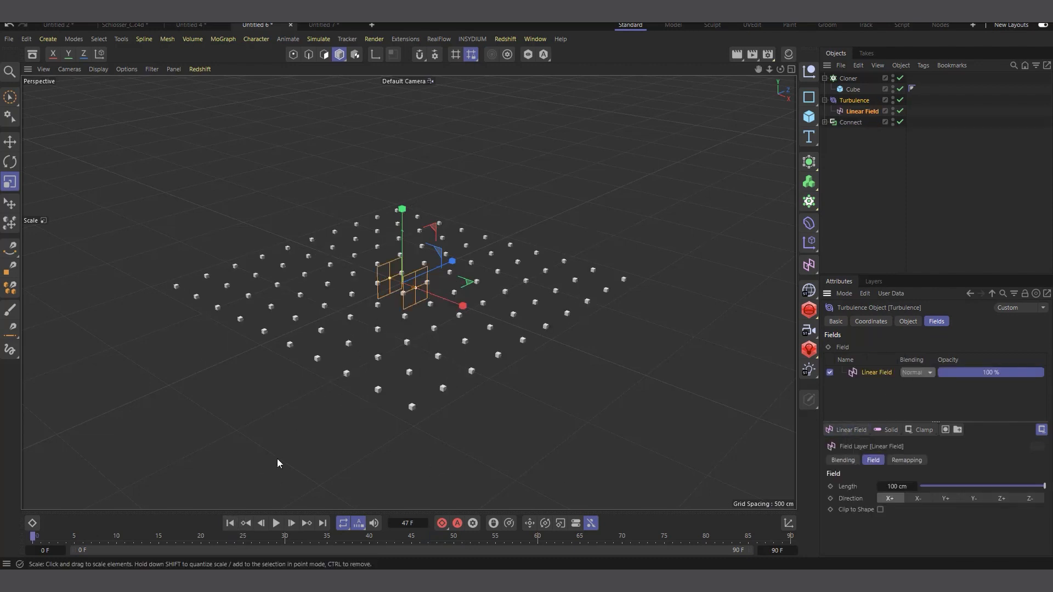
left_click(276, 522)
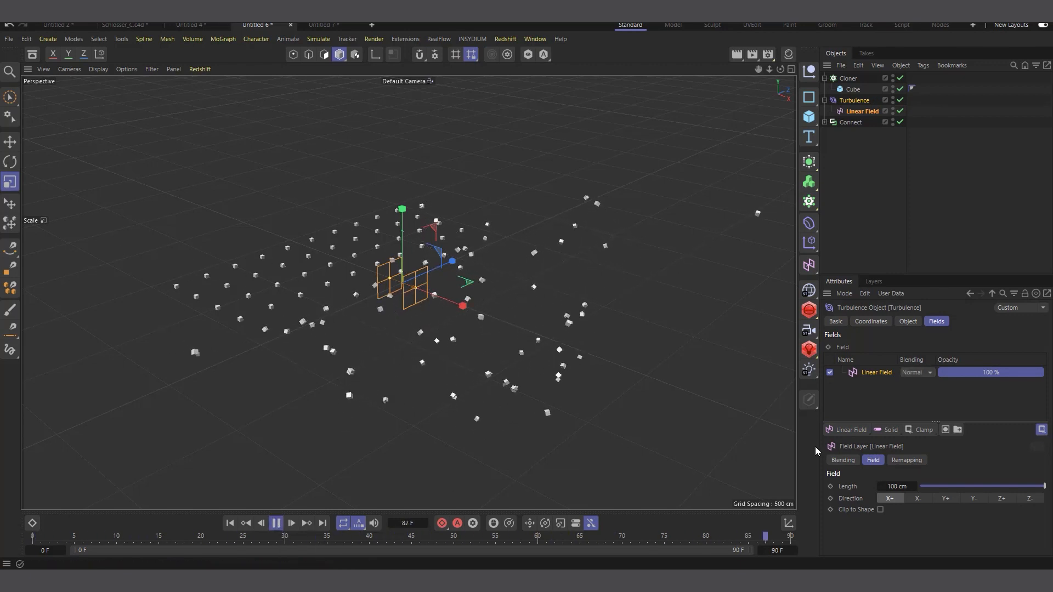
left_click(276, 522)
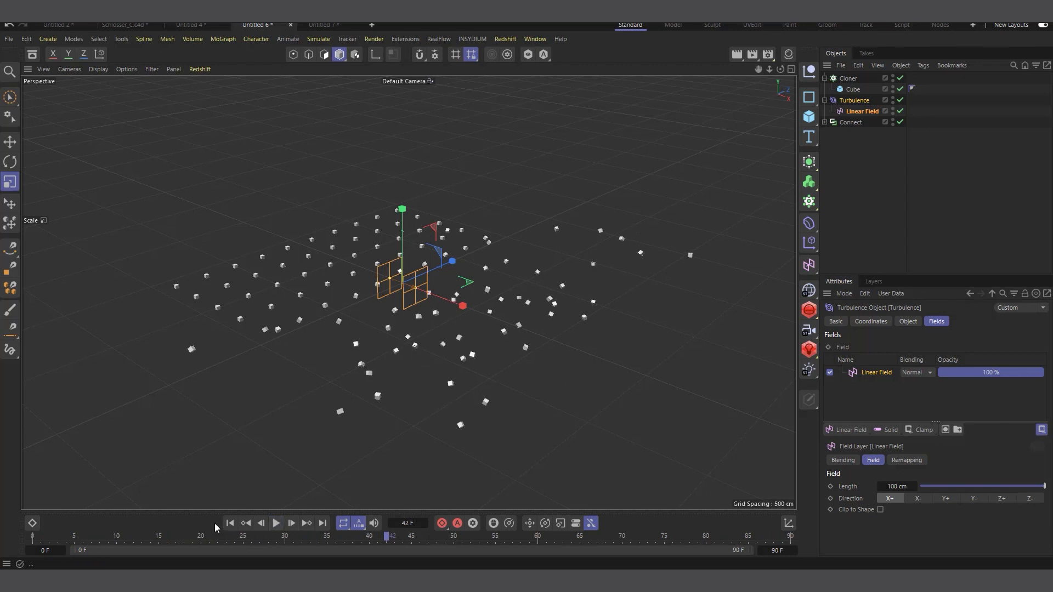
Return to the first frame and move the Linear Field along X to about 1264 cm, beyond the clone grid.
left_click(230, 523)
key("e")
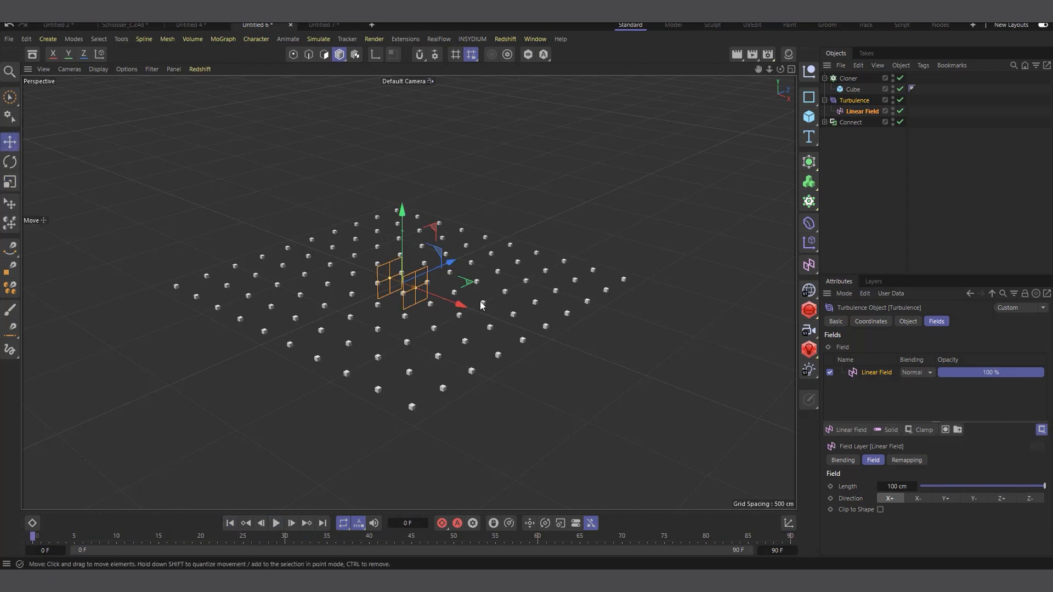
left_click_drag(462, 306, 671, 405)
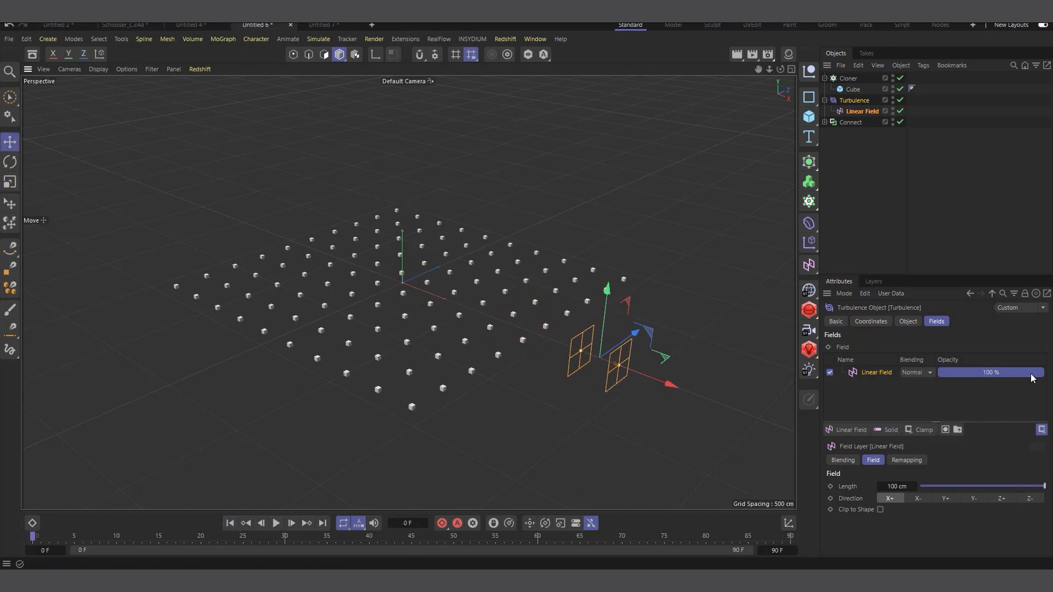
Set position keyframes for the Turbulence object at frame 0.
left_click(876, 322)
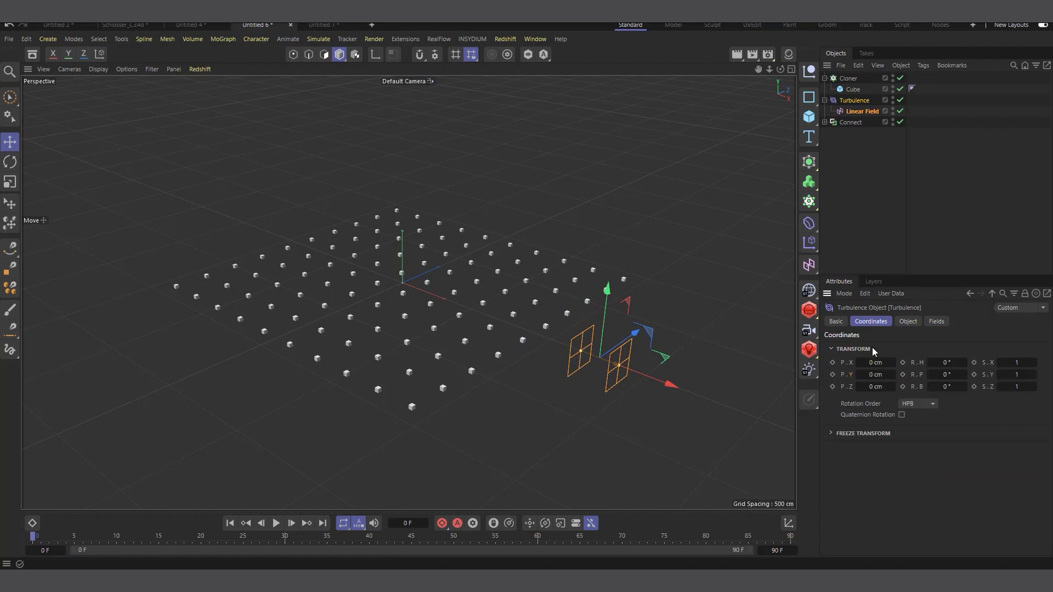
left_click(833, 363)
left_click(833, 386)
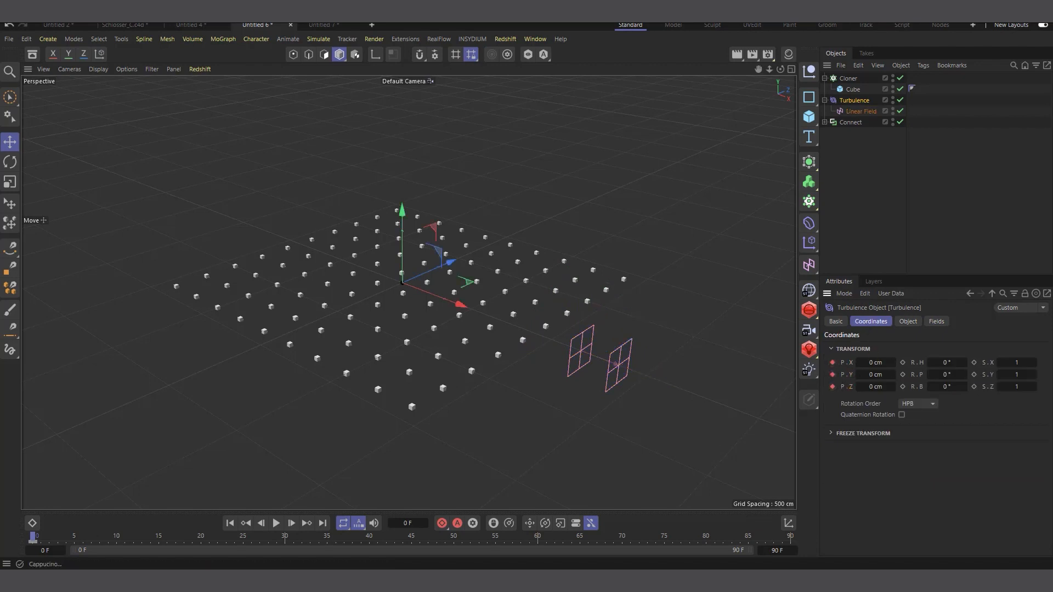
Keyframe the Linear Field's X position at frame 0, and at frame 60 with the field moved across the grid to about -1519 cm.
left_click(856, 111)
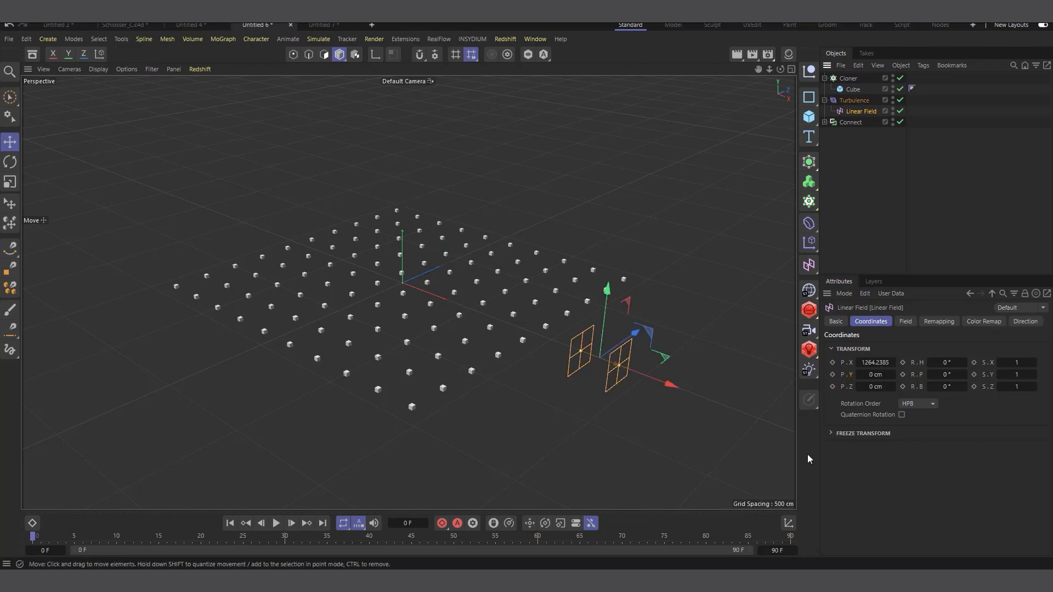
left_click(831, 363)
left_click(286, 540)
left_click(537, 540)
left_click_drag(663, 382, 280, 253)
left_click(831, 363)
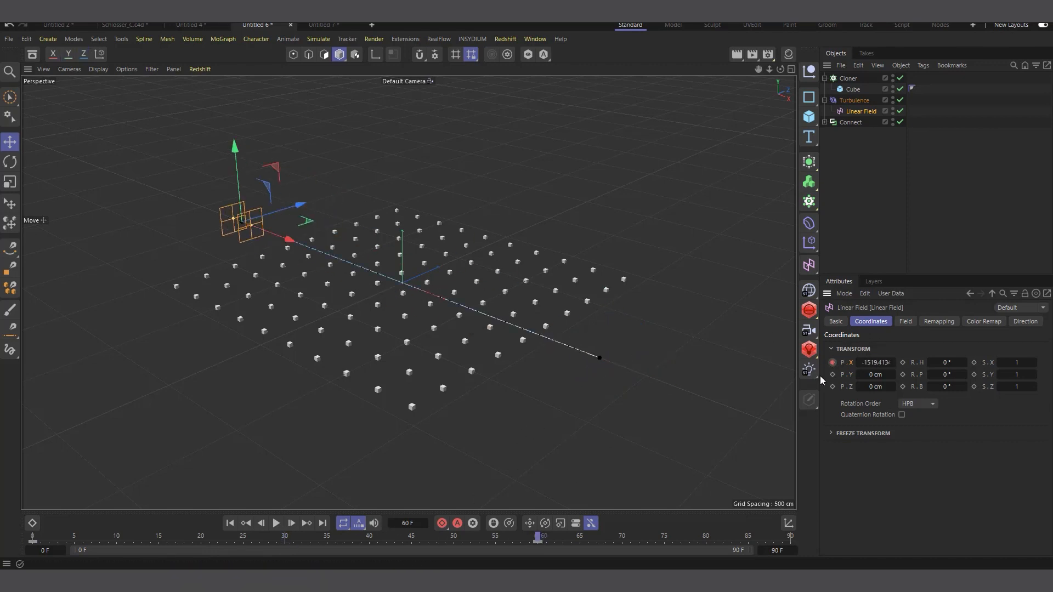
Play the animated Linear Field from the first frame, return to the start and expand the Connect hierarchy.
left_click(229, 524)
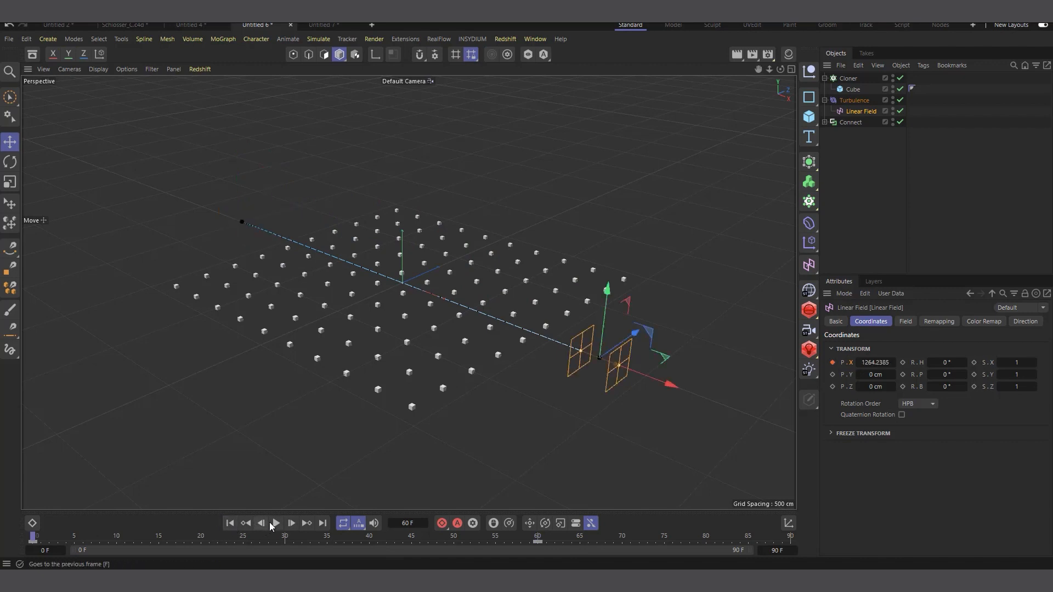
left_click(276, 524)
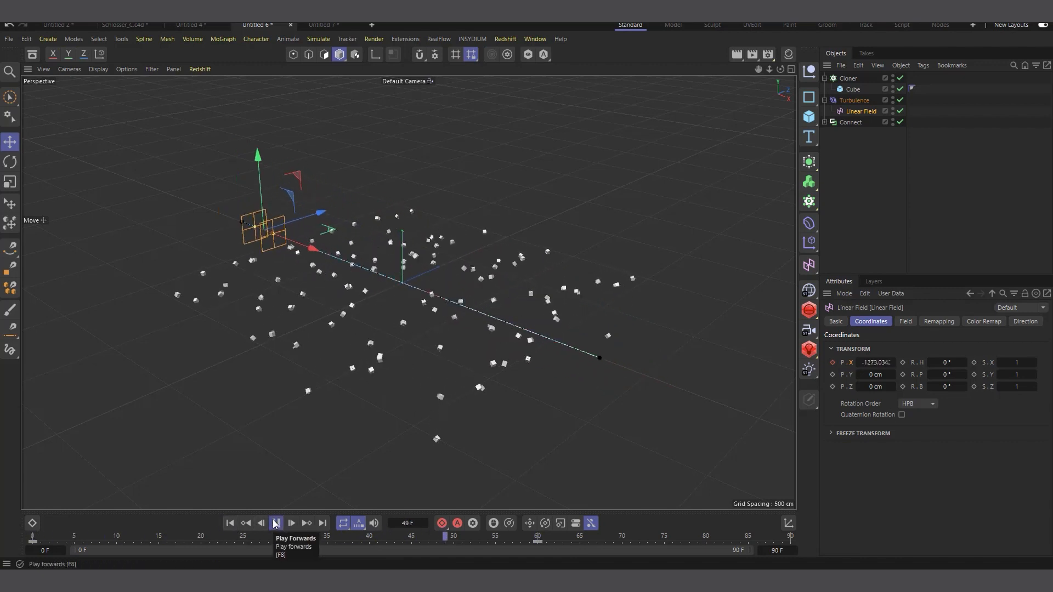
left_click(275, 523)
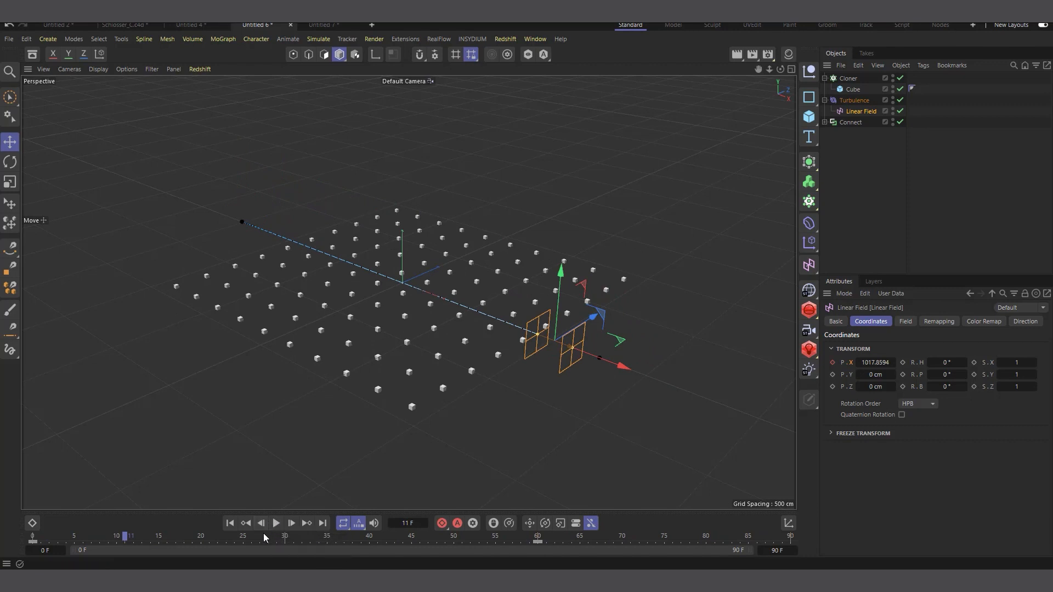
left_click(230, 523)
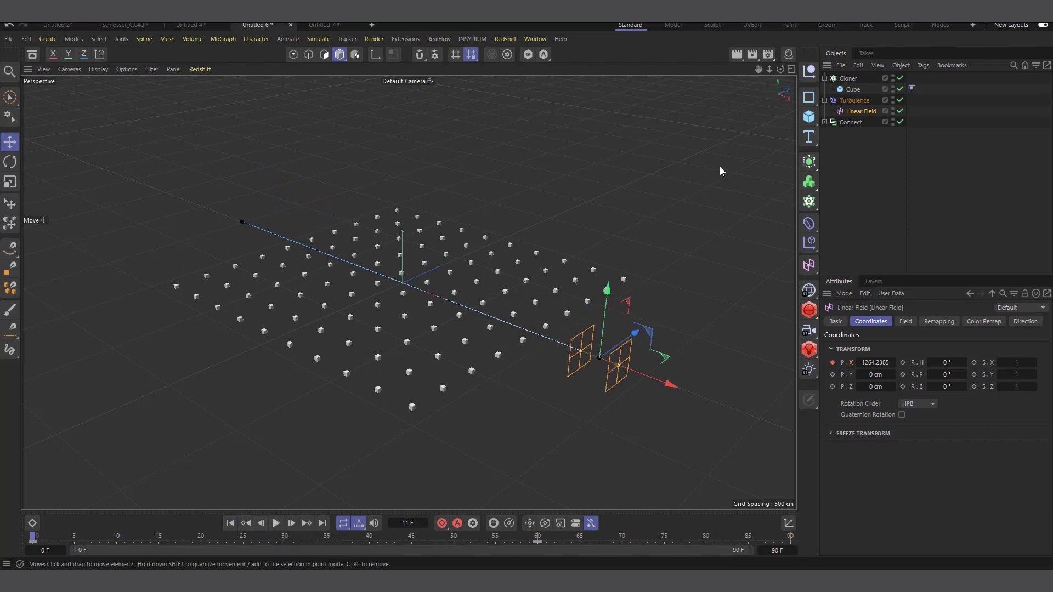
left_click(824, 122)
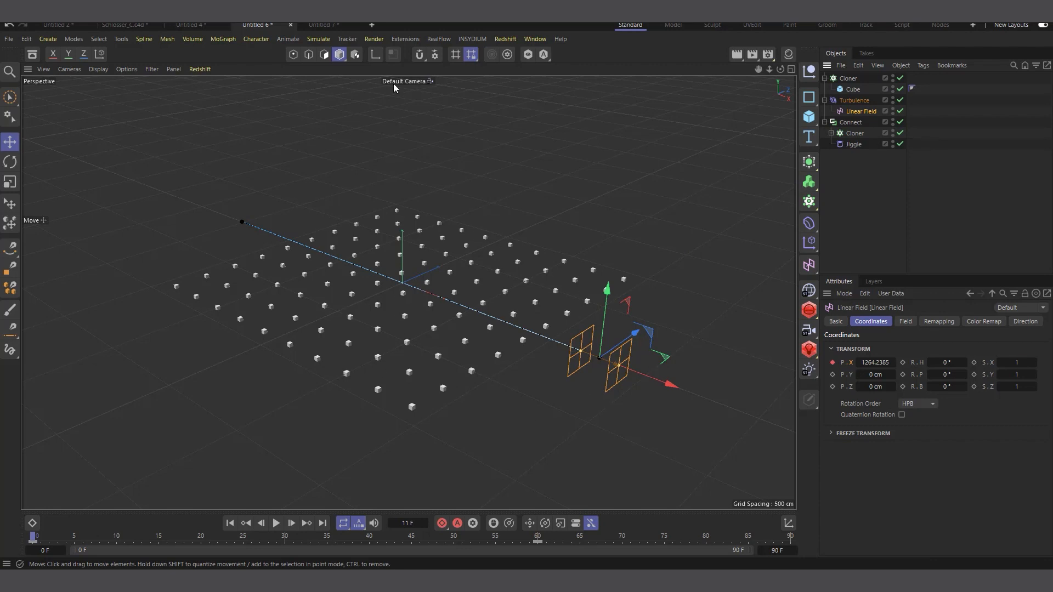
Switch to the Untitled 4 bust scene, play the disintegration to about frame 63 and examine the scattered polygons up close.
left_click(190, 25)
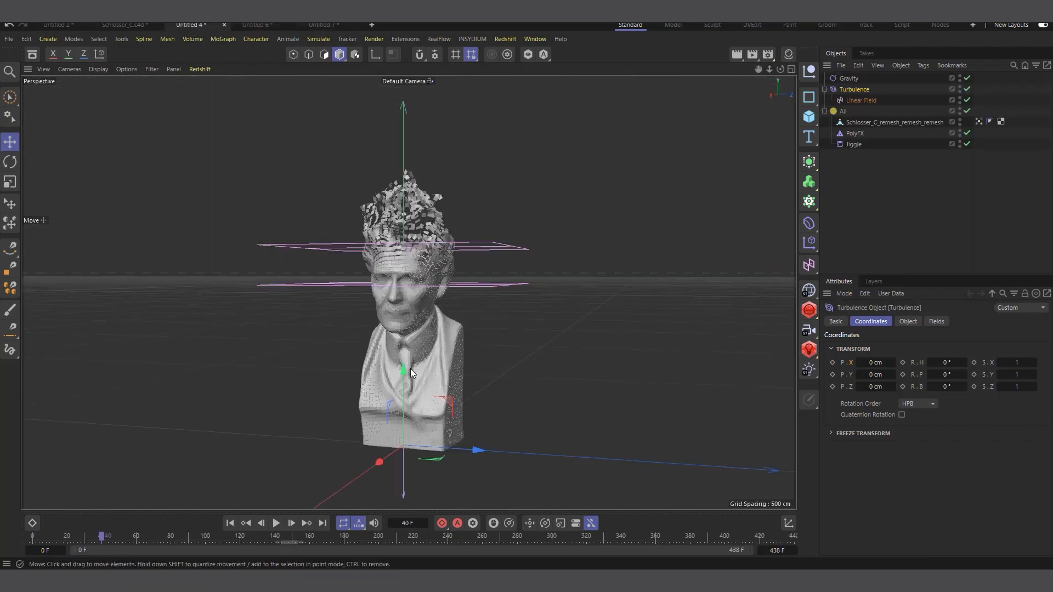
scroll(411, 373, "up", 1)
left_click(280, 524)
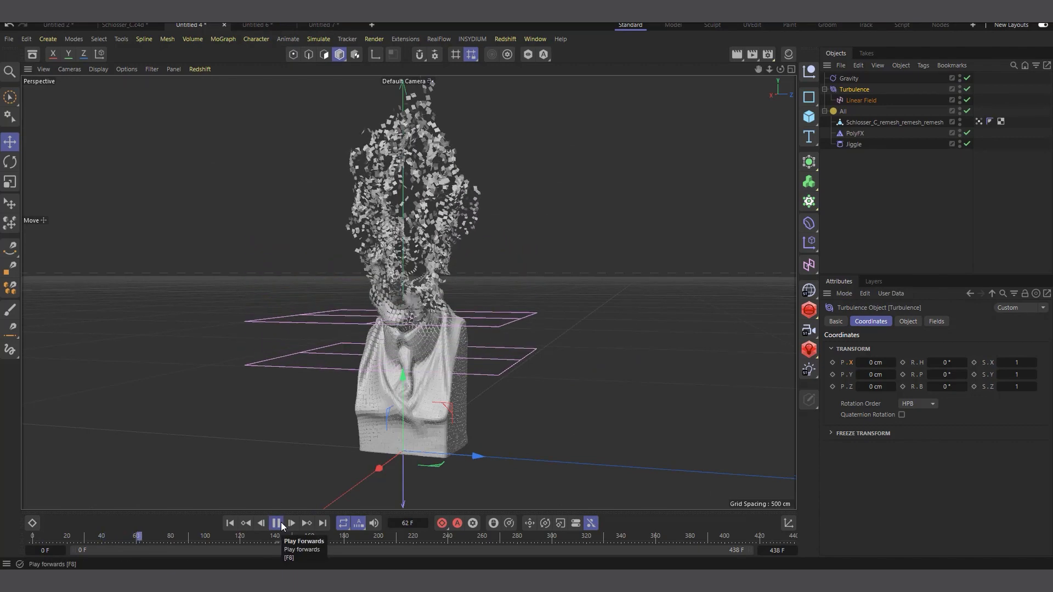
left_click(277, 524)
left_click_drag(782, 68, 740, 87)
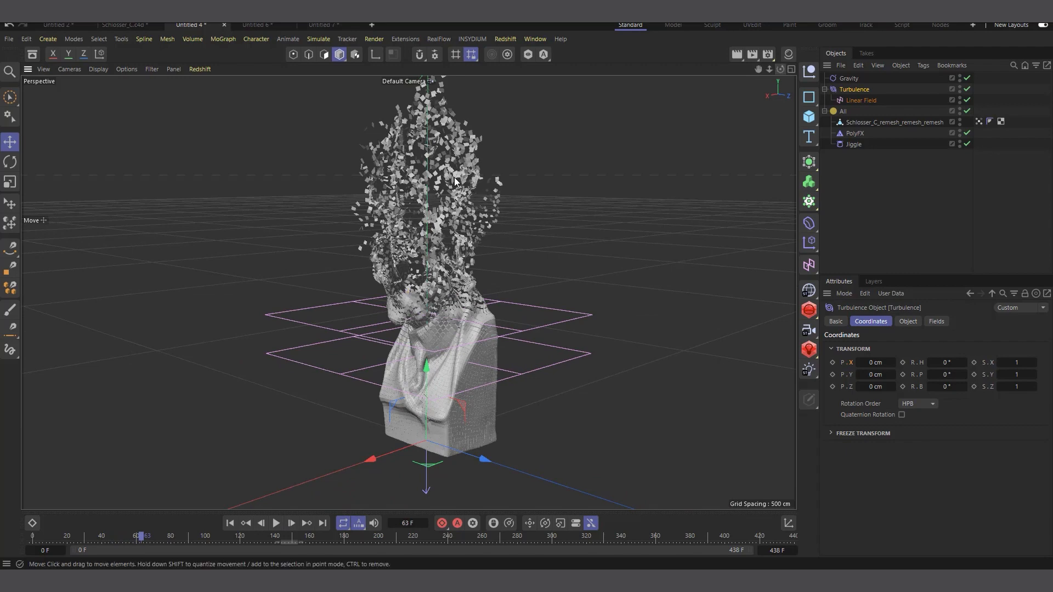
scroll(426, 300, "up", 5)
Review the bust setup by selecting the PolyFX, the remeshed Schlosser polygon object, the Turbulence and the Gravity object in turn.
left_click(854, 134)
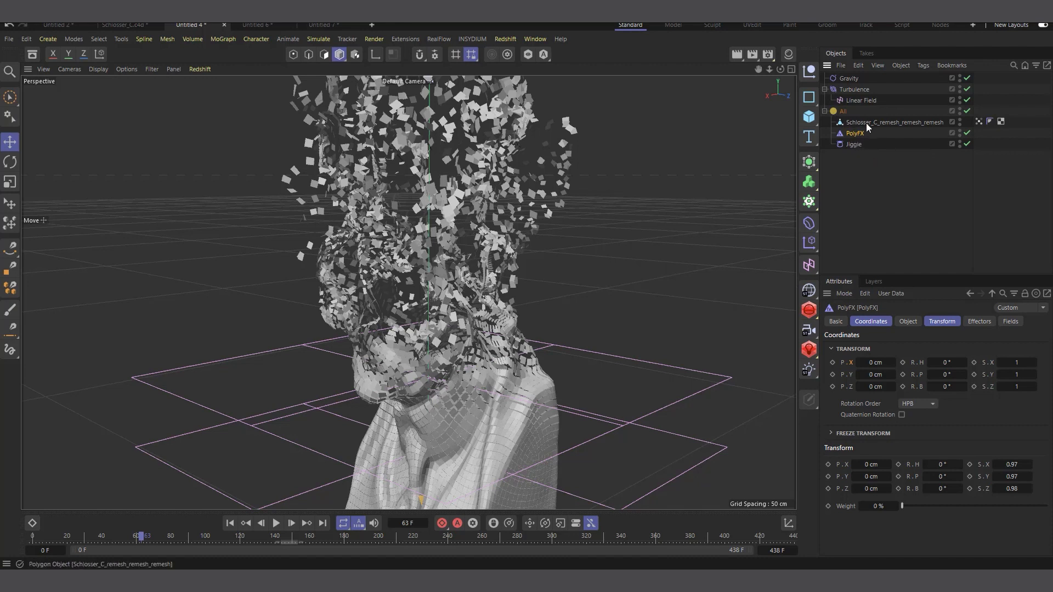
left_click(894, 123)
scroll(448, 274, "down", 5)
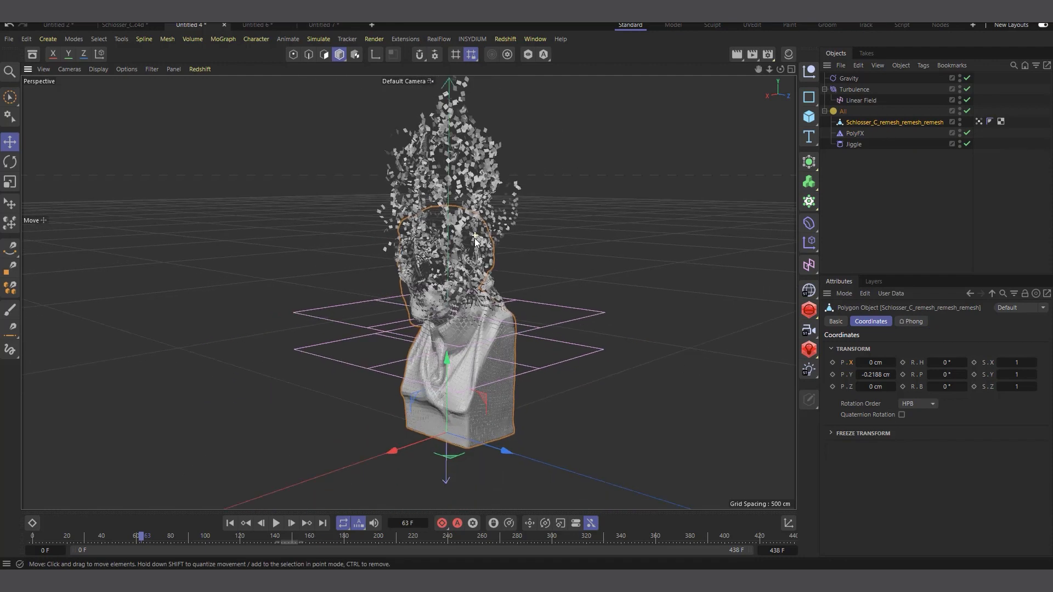
left_click(854, 90)
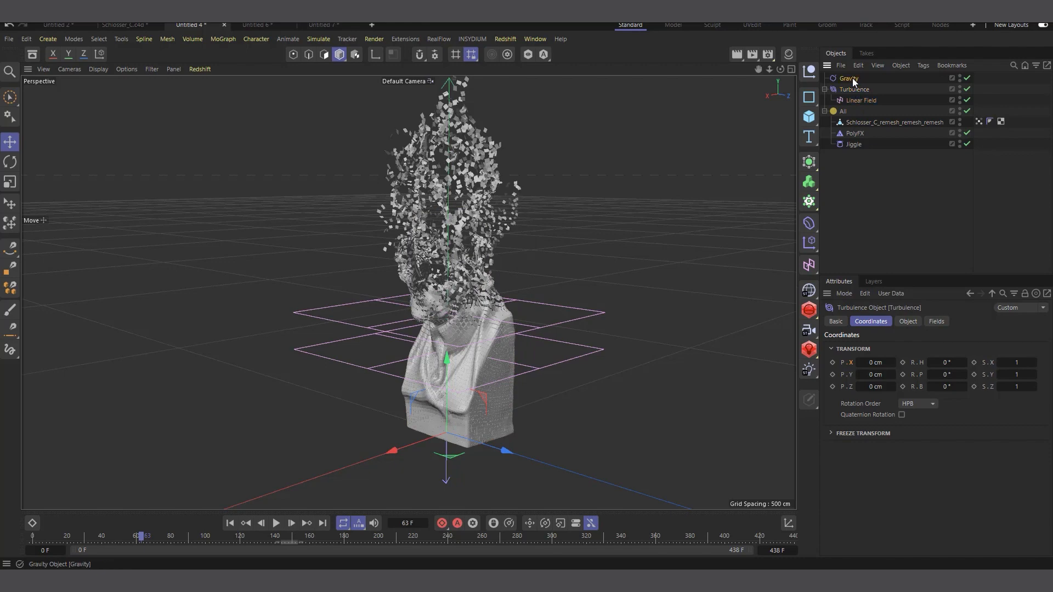
left_click(849, 79)
Play the rest of the bust's disintegration to about frame 125, viewing it from the front, and return to the first frame.
left_click(276, 524)
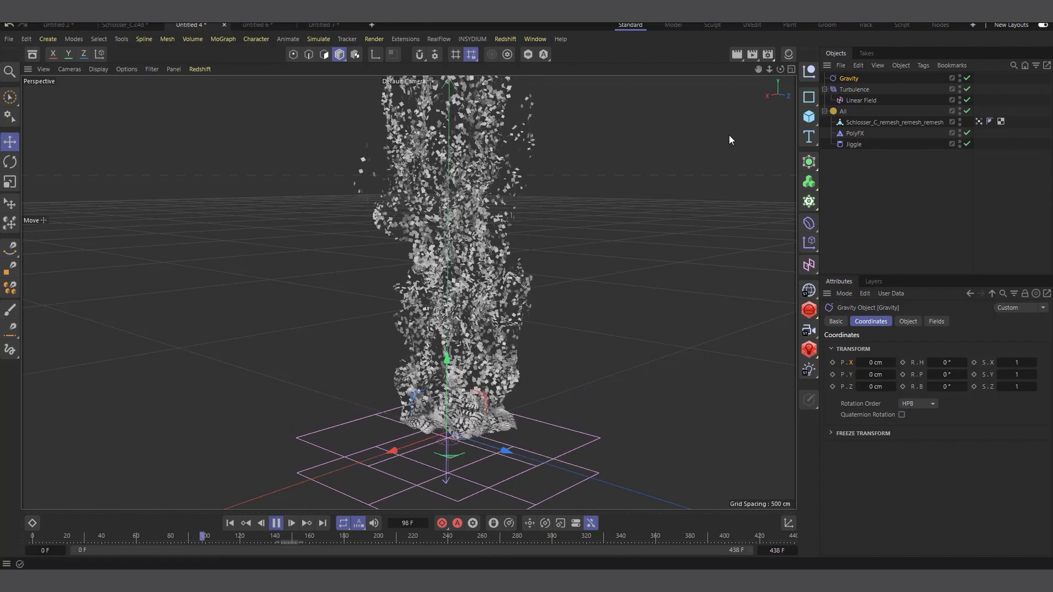
left_click_drag(781, 69, 841, 62)
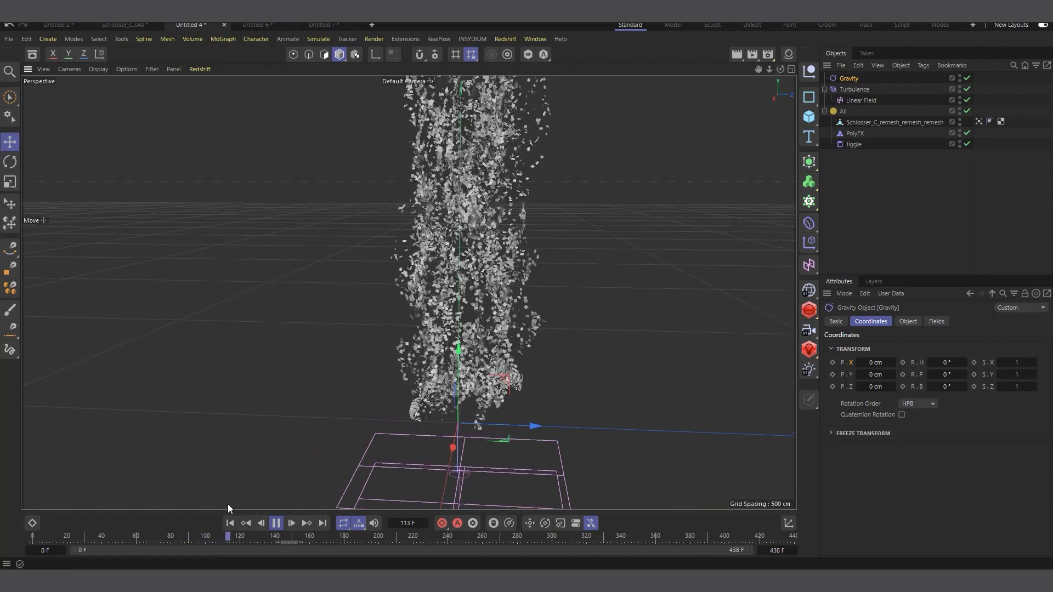
left_click(275, 523)
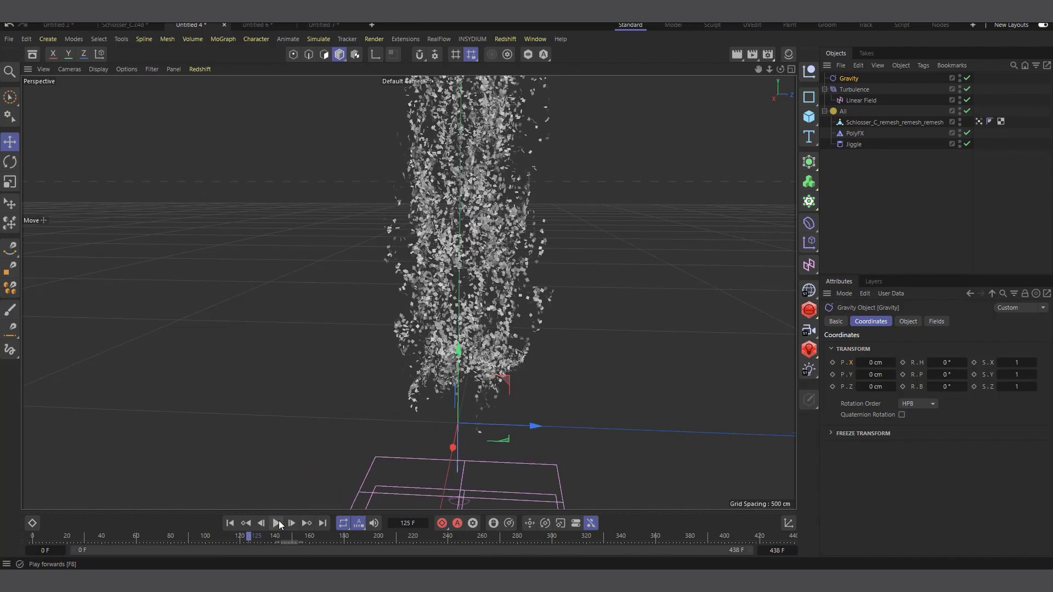
left_click(230, 524)
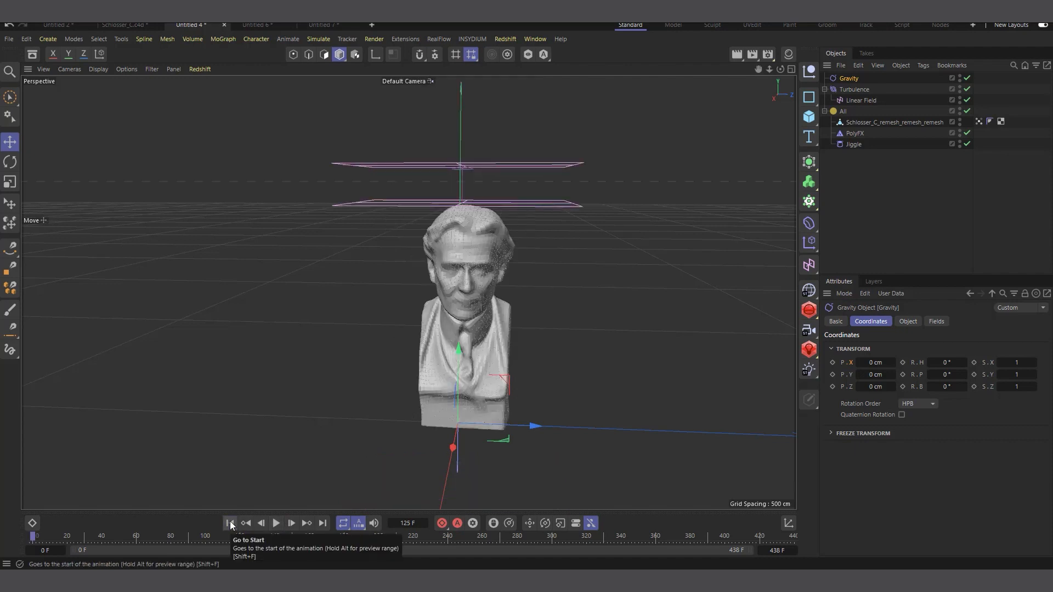